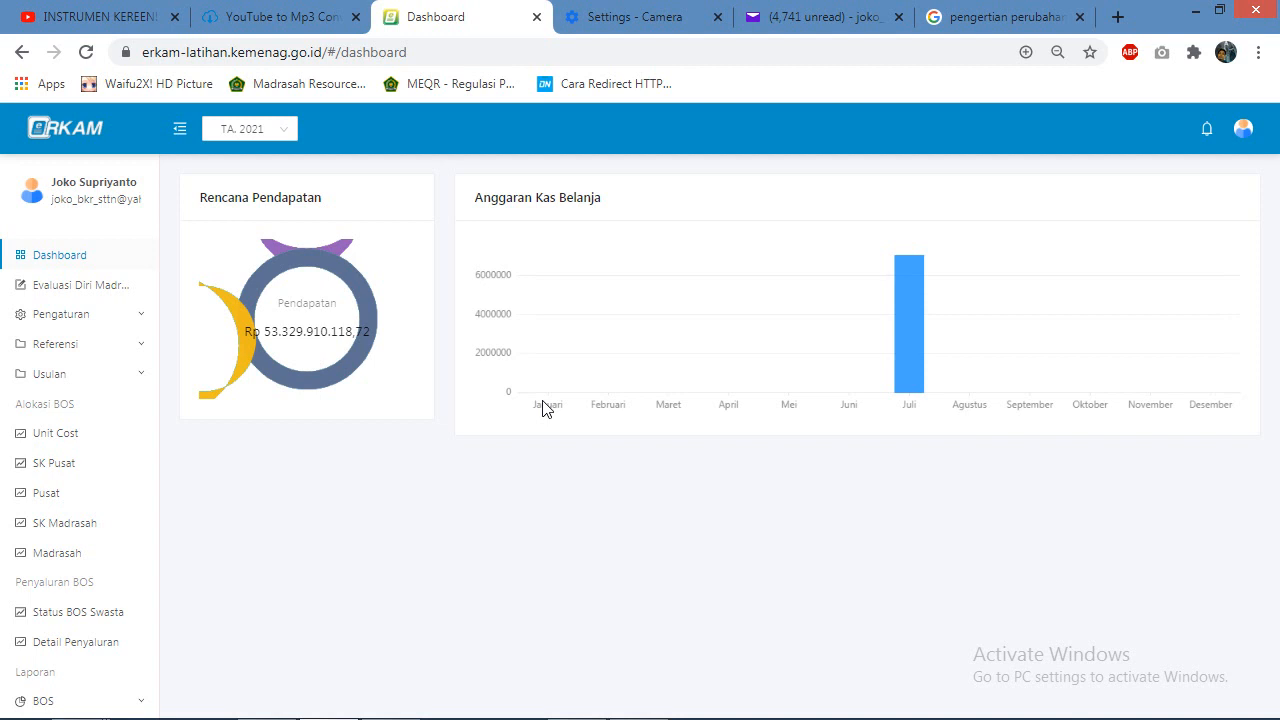
Step: Open the RKAM input date settings and review the Penetapan stage's start date, end date and available actions
click(86, 318)
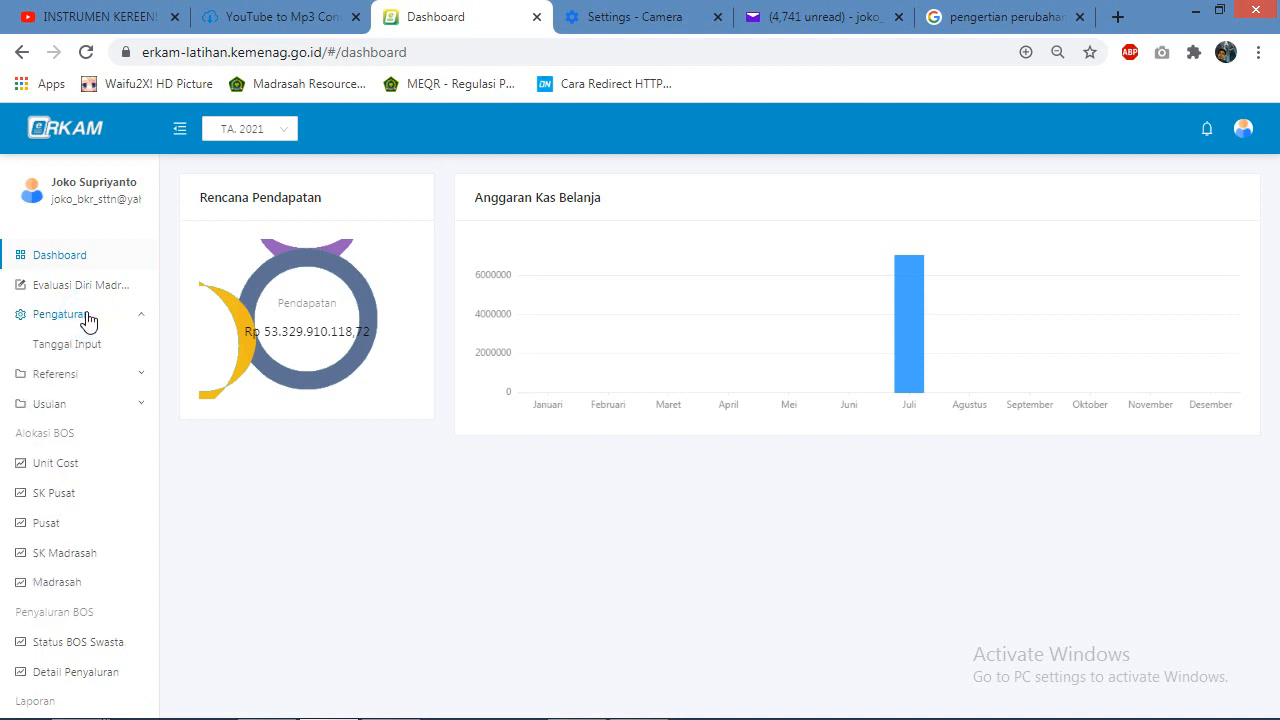
click(84, 350)
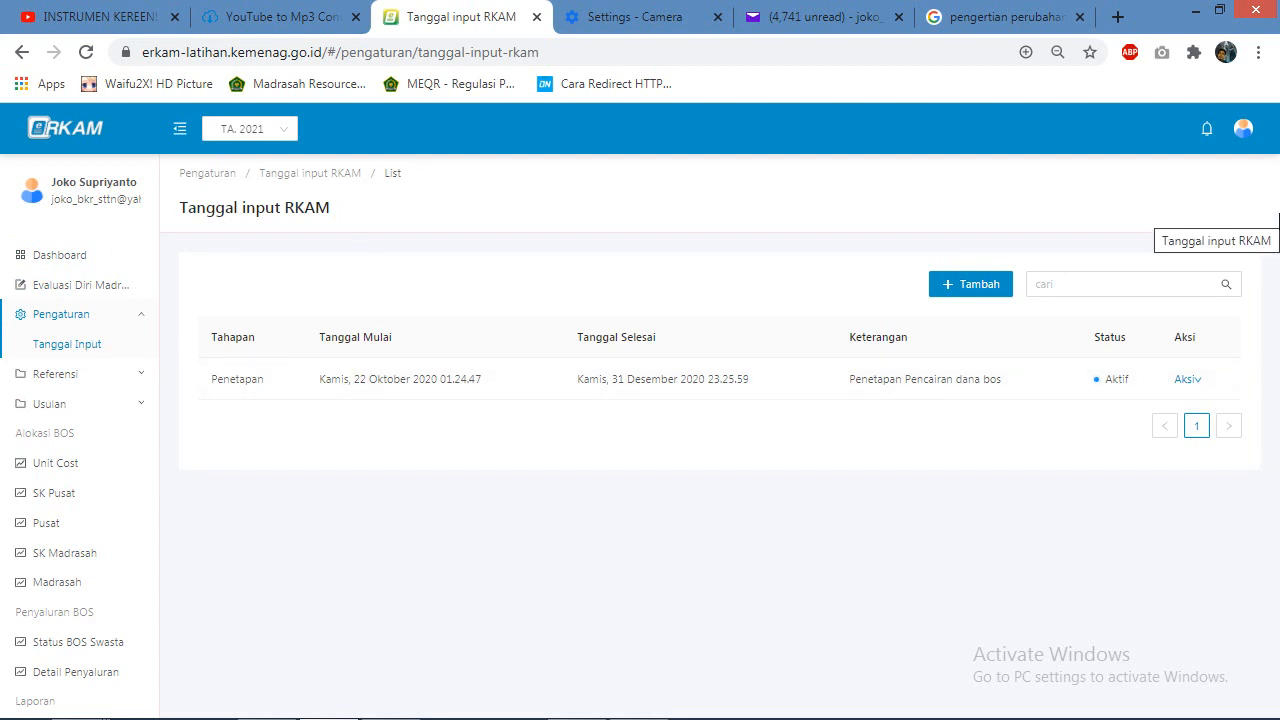
double_click(355, 380)
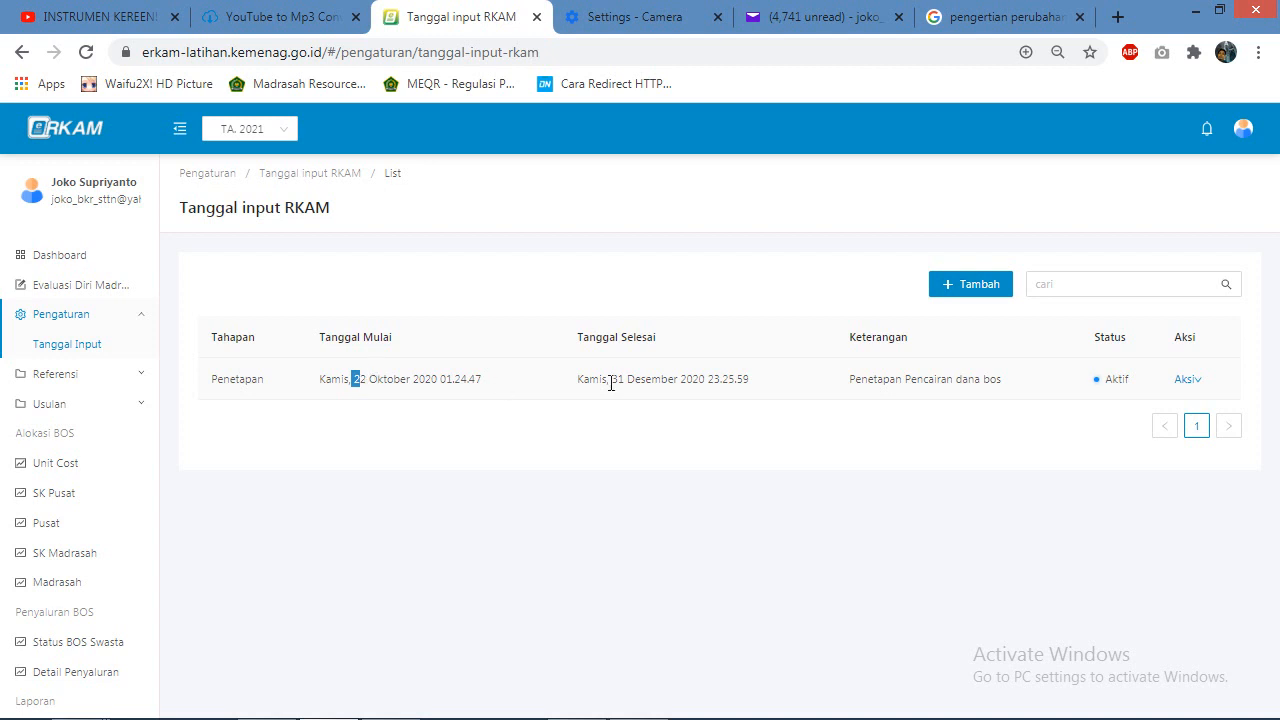
drag(610, 383, 657, 381)
click(1187, 385)
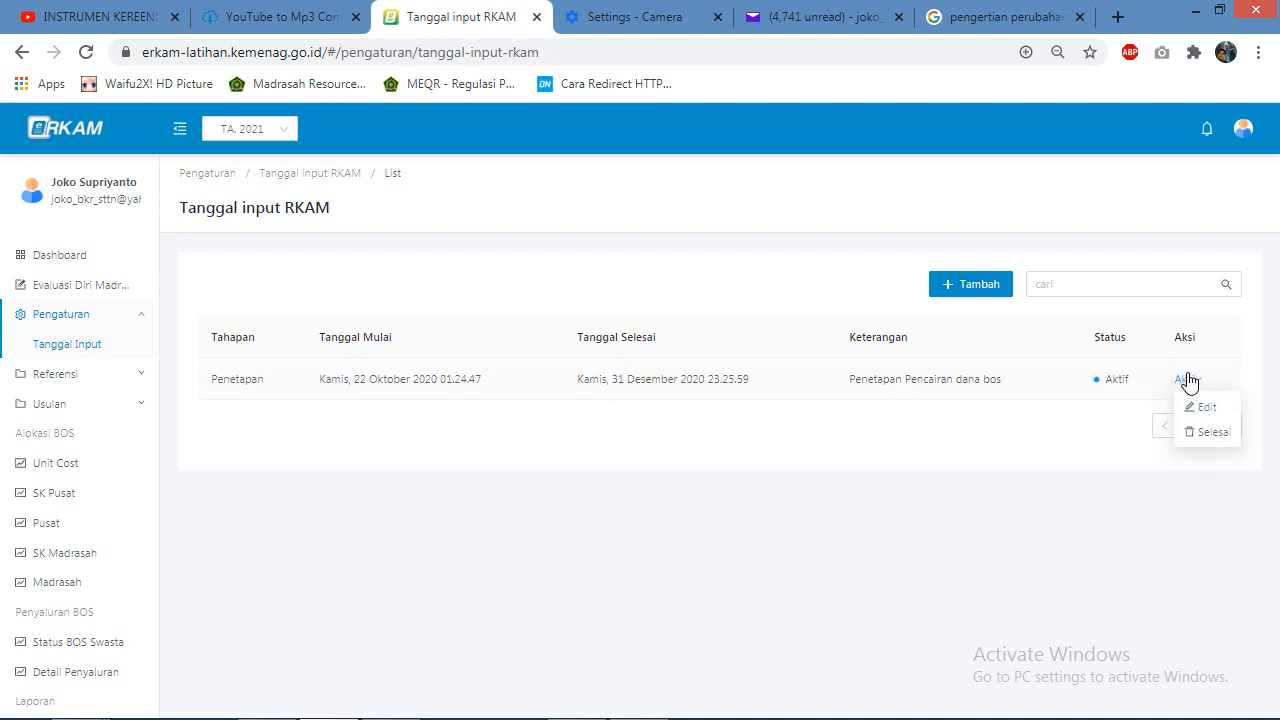
click(1022, 424)
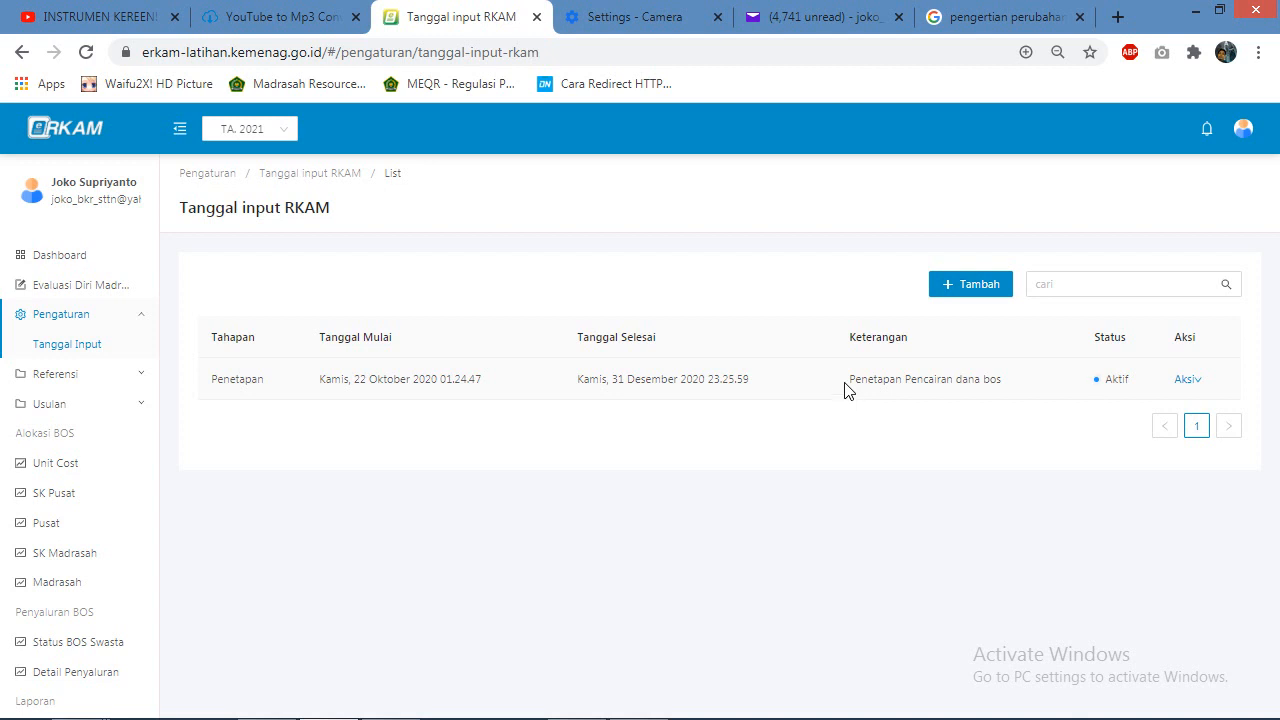
Step: Open the BOS Unit Cost list and review the rates for each semester and madrasah level
click(73, 352)
click(83, 386)
click(99, 342)
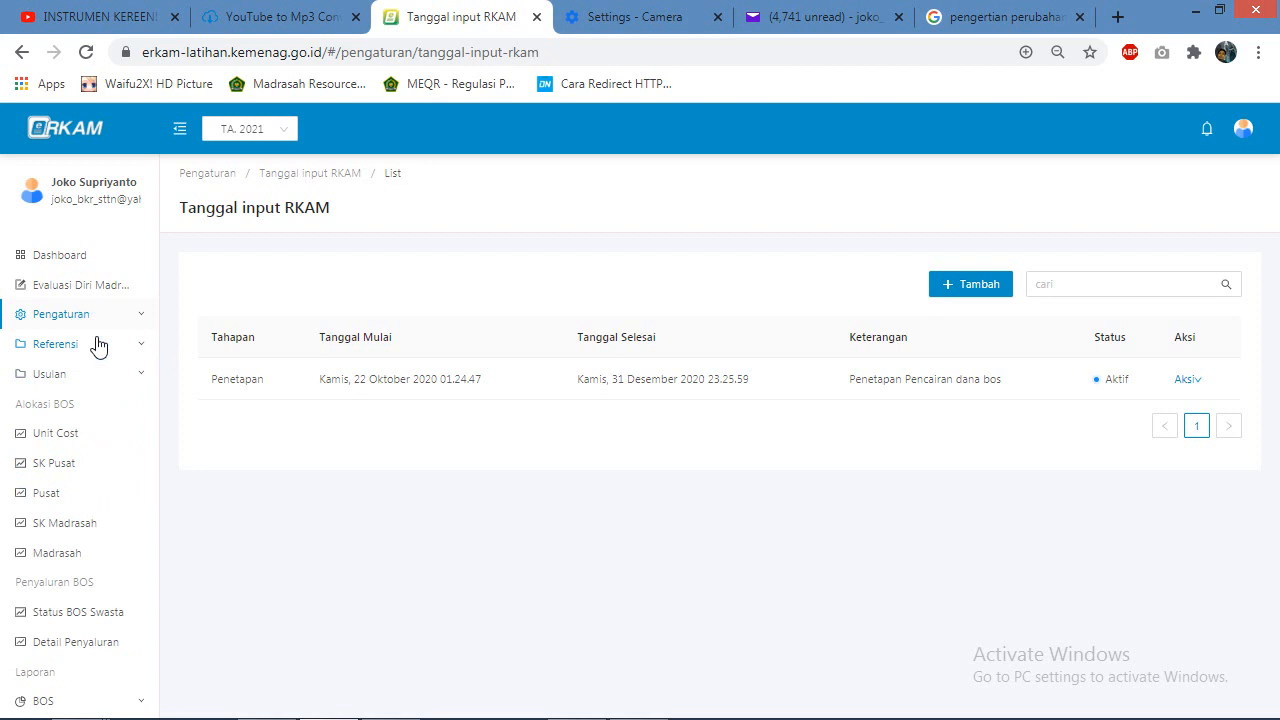
click(57, 445)
scroll(381, 468, down, 1)
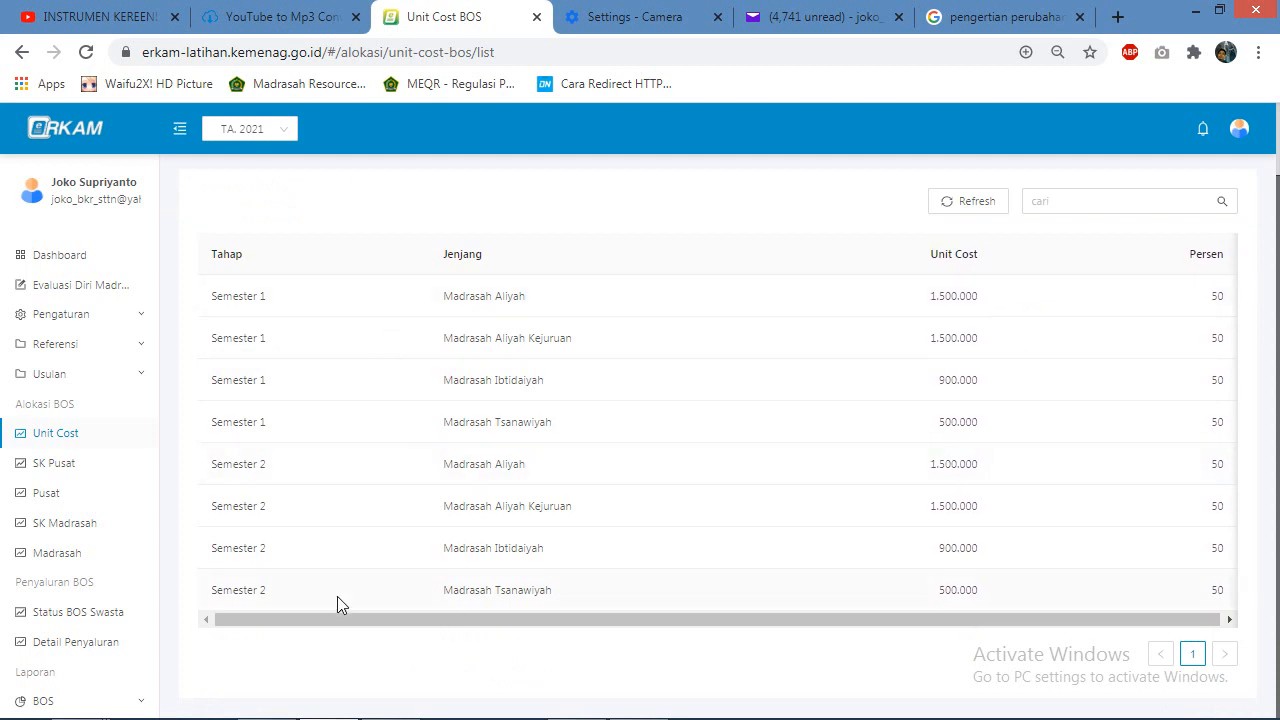
Step: Open the central BOS allocation decree list (SK Pusat) and check each decree's status and description
click(65, 465)
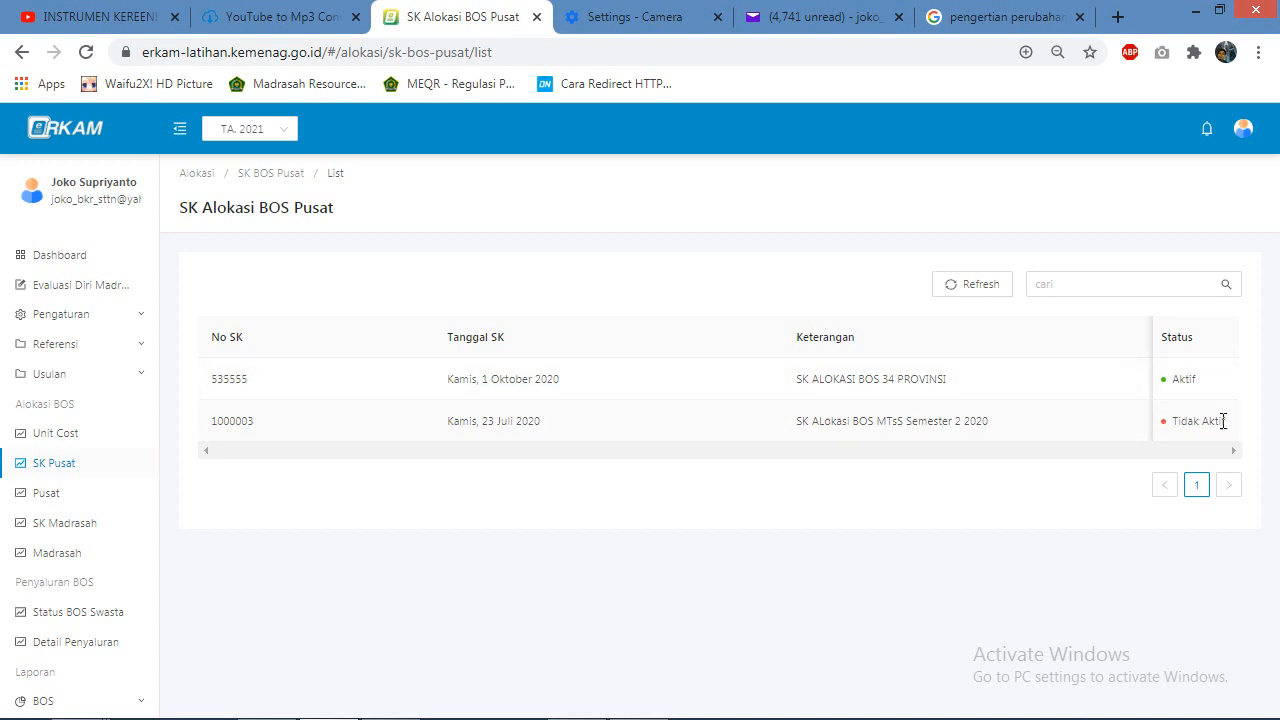
drag(1189, 379, 1181, 379)
drag(847, 379, 889, 379)
Step: Open the Alokasi BOS Pusat list and show the allocation for the active SK 535555
click(48, 493)
click(319, 432)
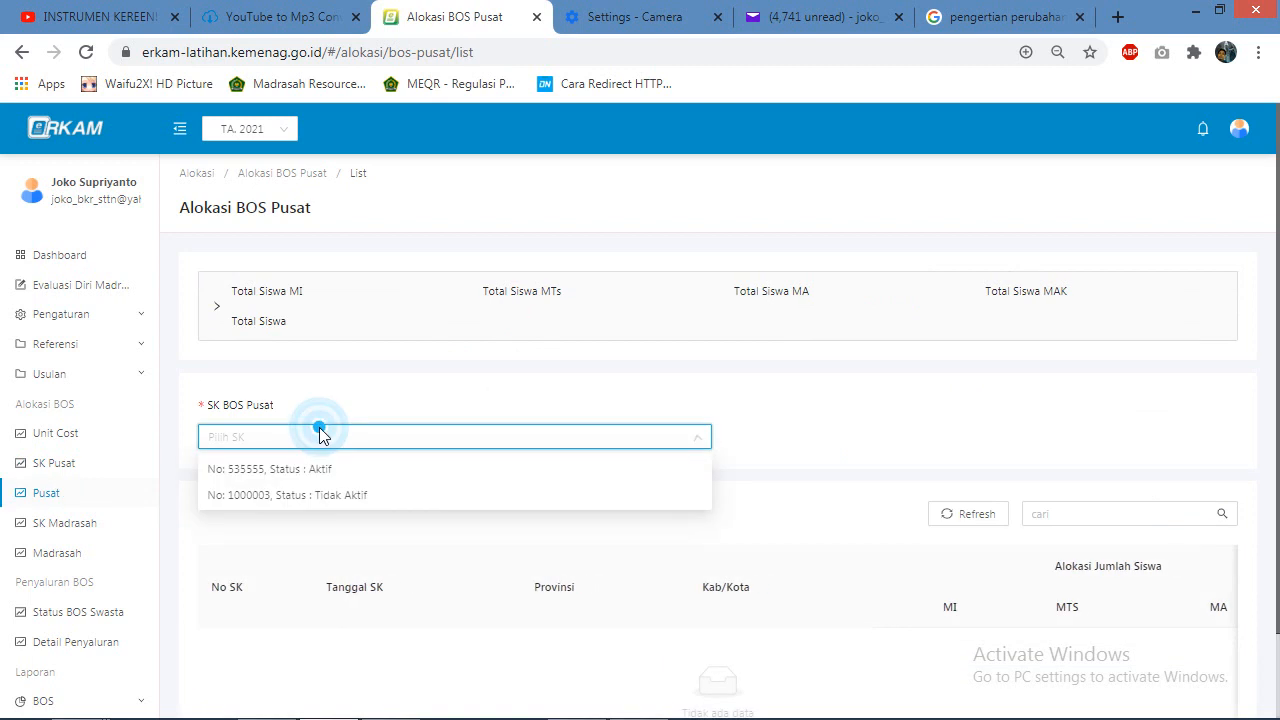
click(297, 469)
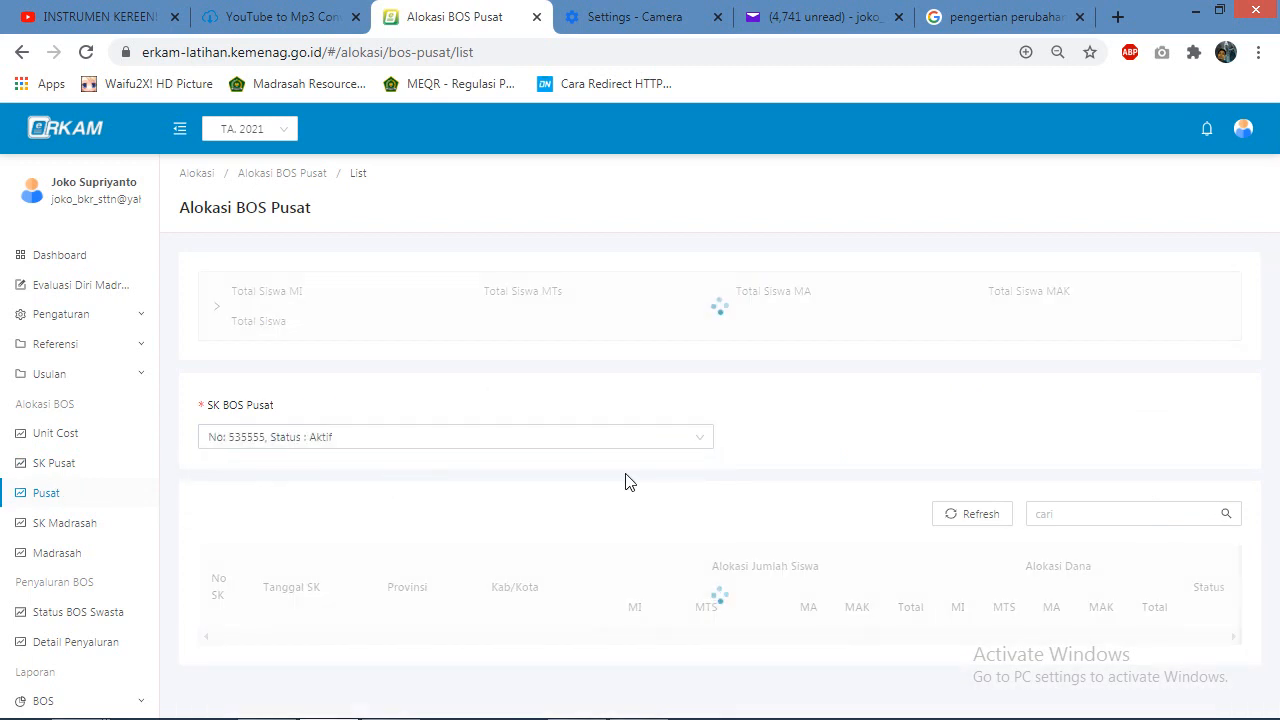
scroll(520, 552, down, 2)
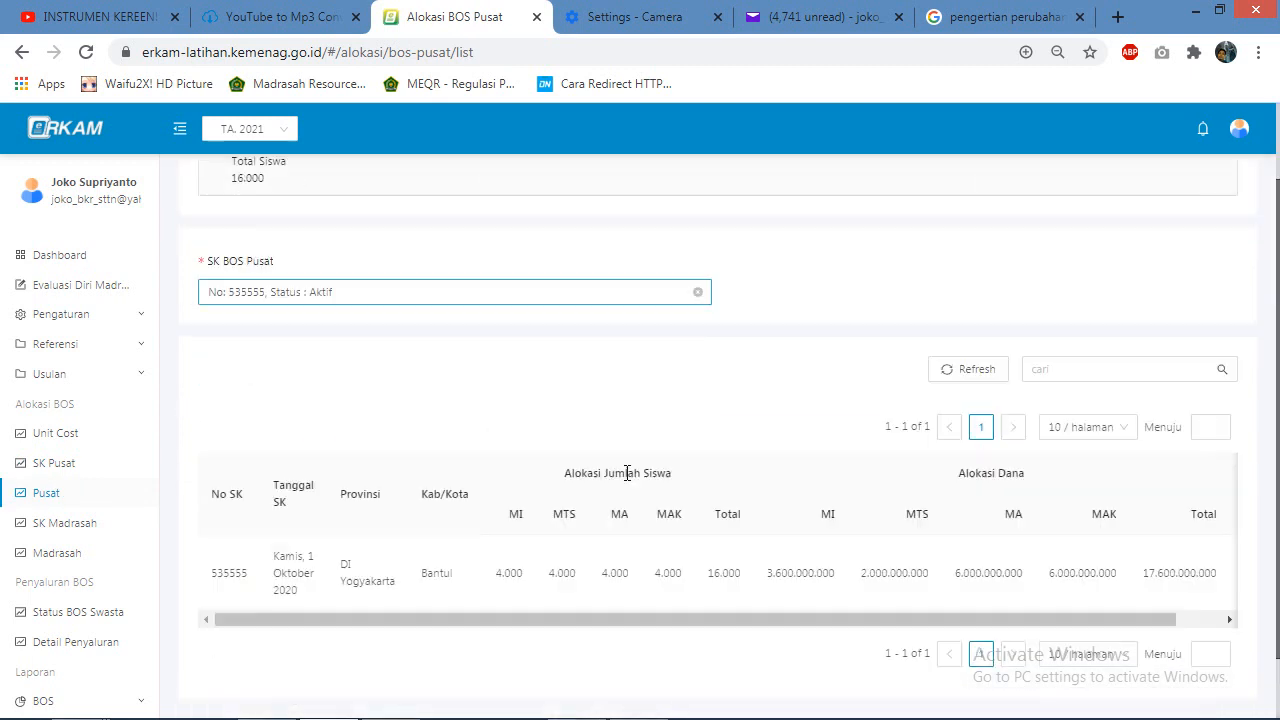
Step: Examine the student counts, fund amounts and status in the Bantul row of the central BOS allocation
drag(378, 613, 357, 630)
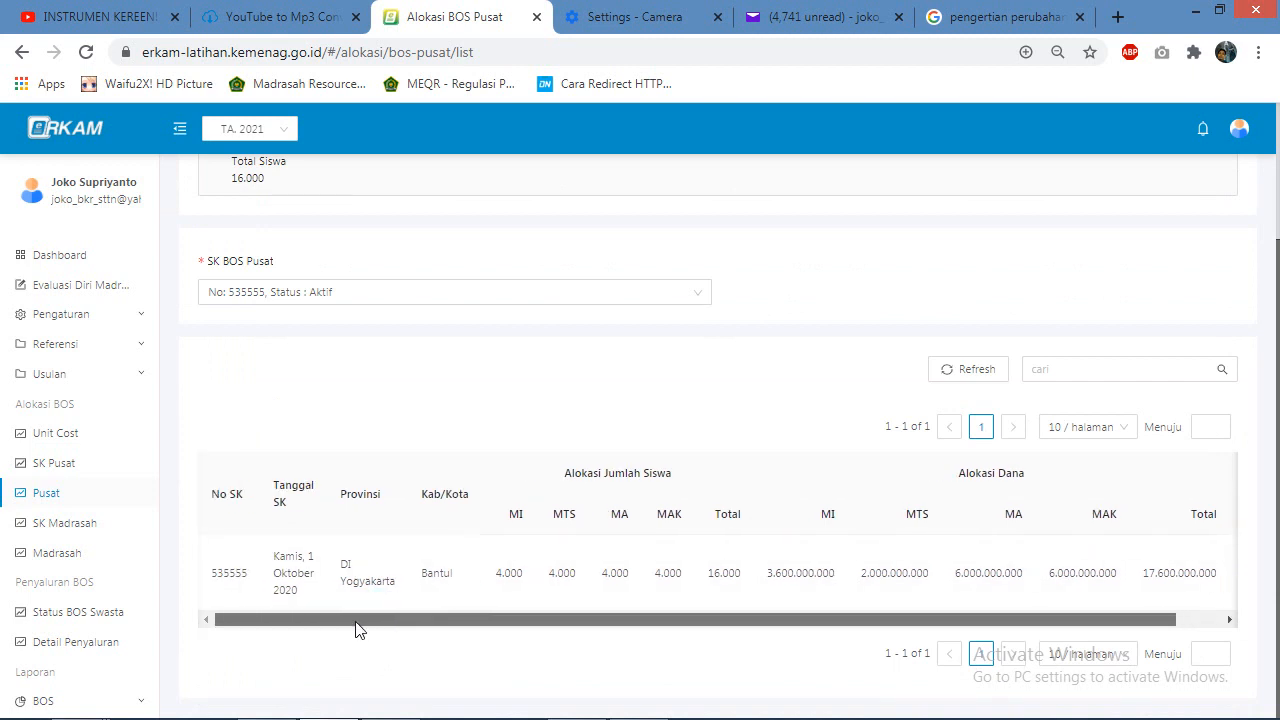
double_click(236, 575)
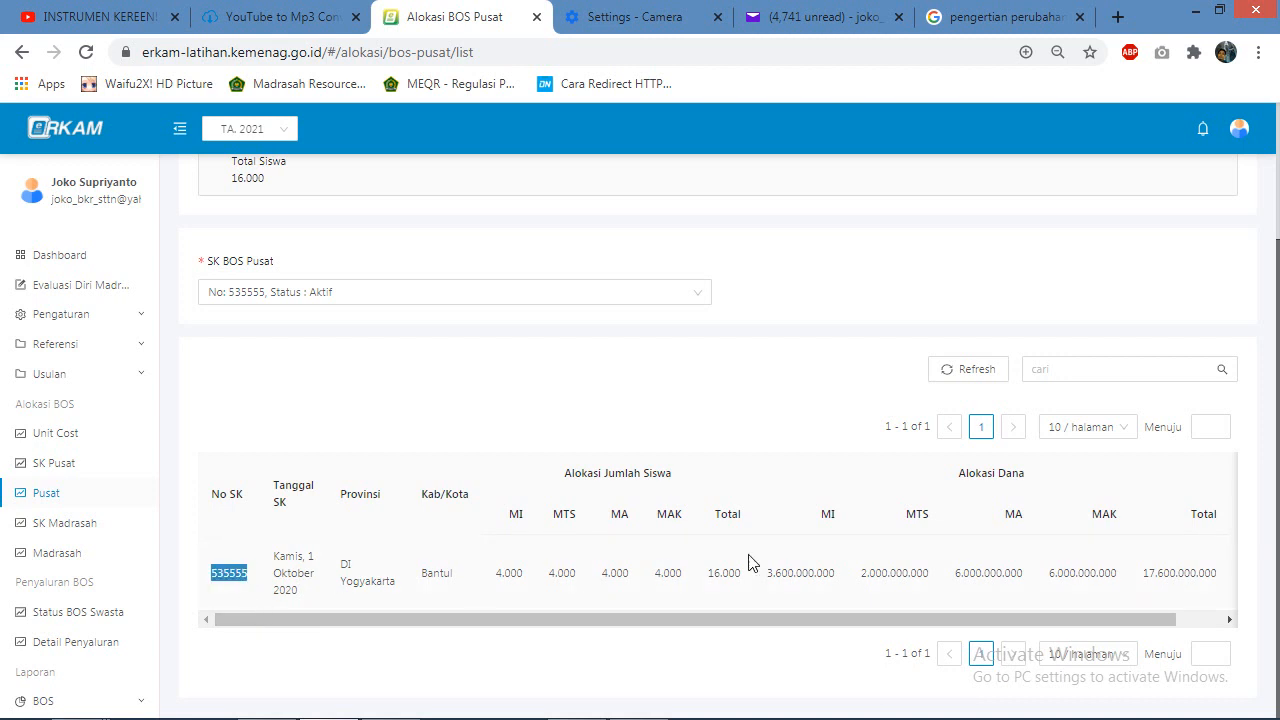
double_click(503, 575)
double_click(560, 573)
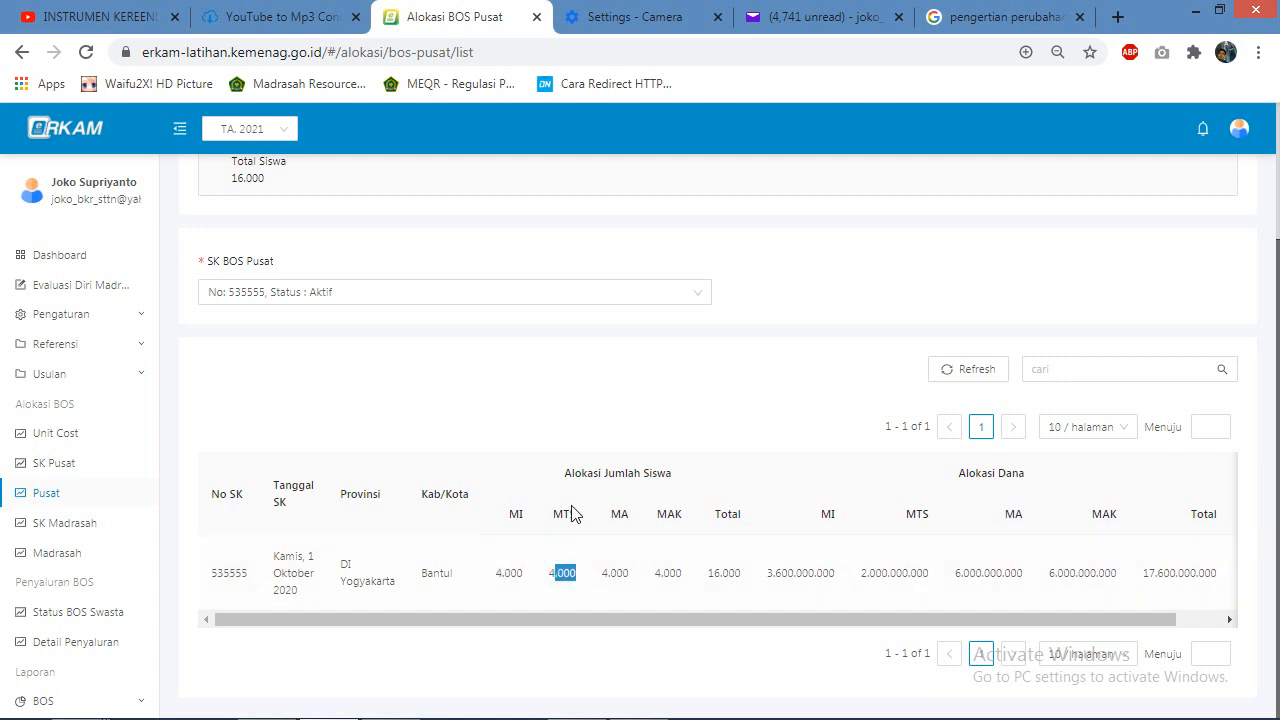
double_click(668, 573)
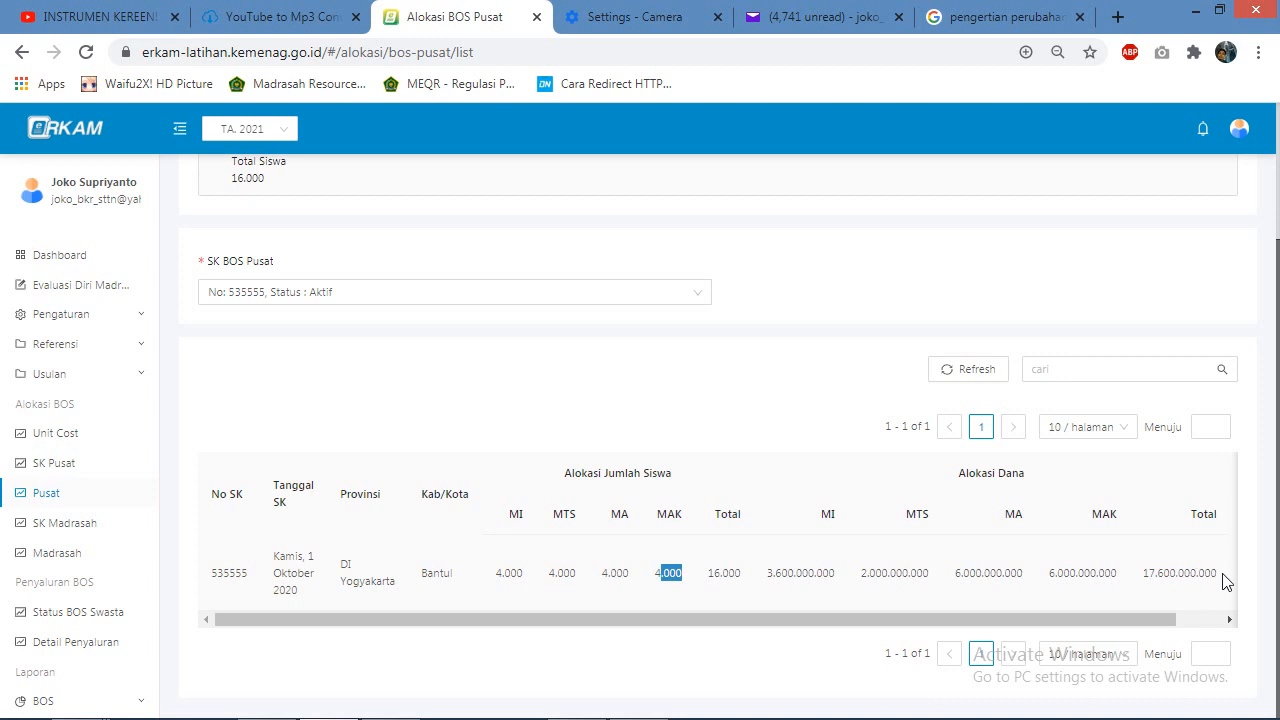
drag(1159, 618, 1247, 606)
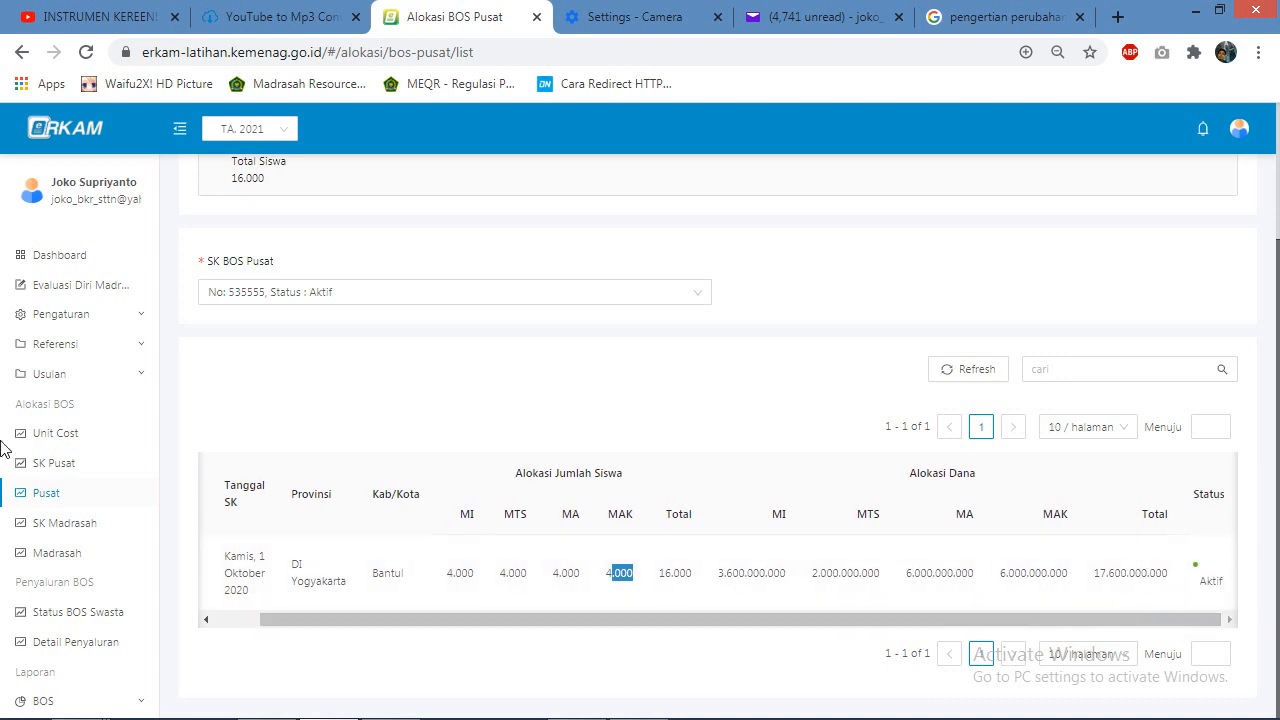
Step: Open the SK Alokasi BOS Madrasah list and filter it by the active central SK 535555
click(60, 519)
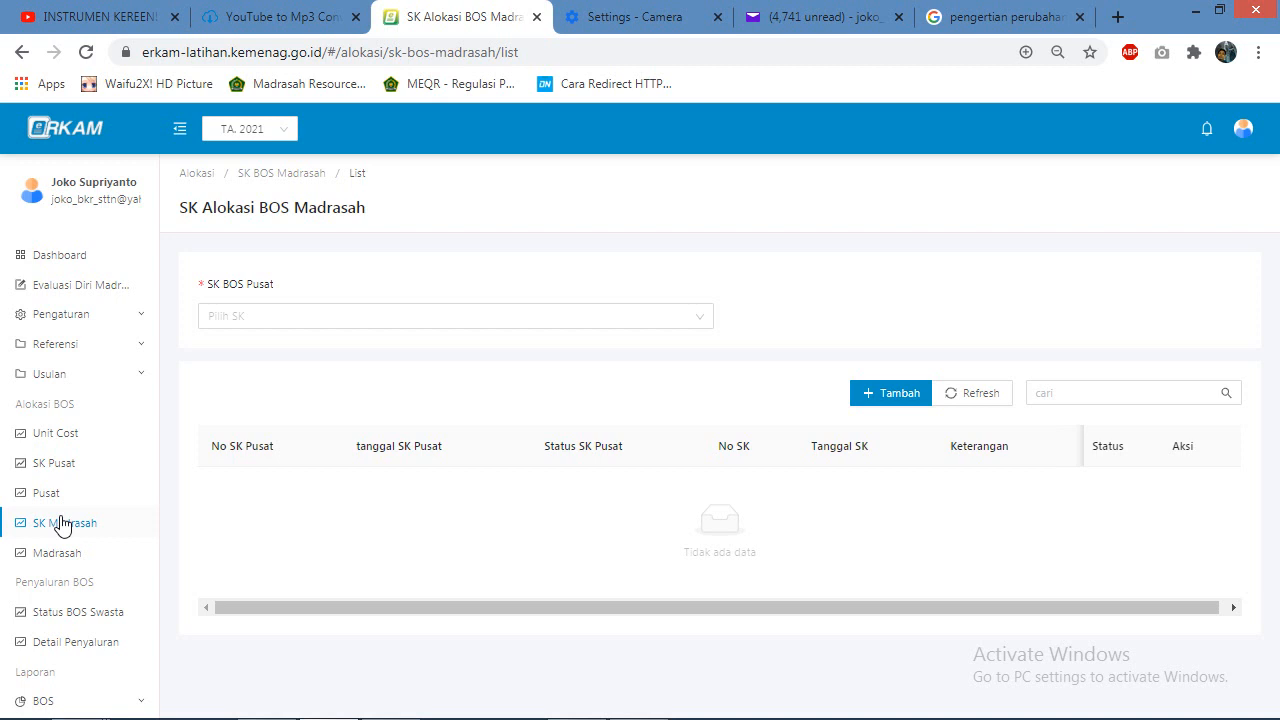
click(378, 314)
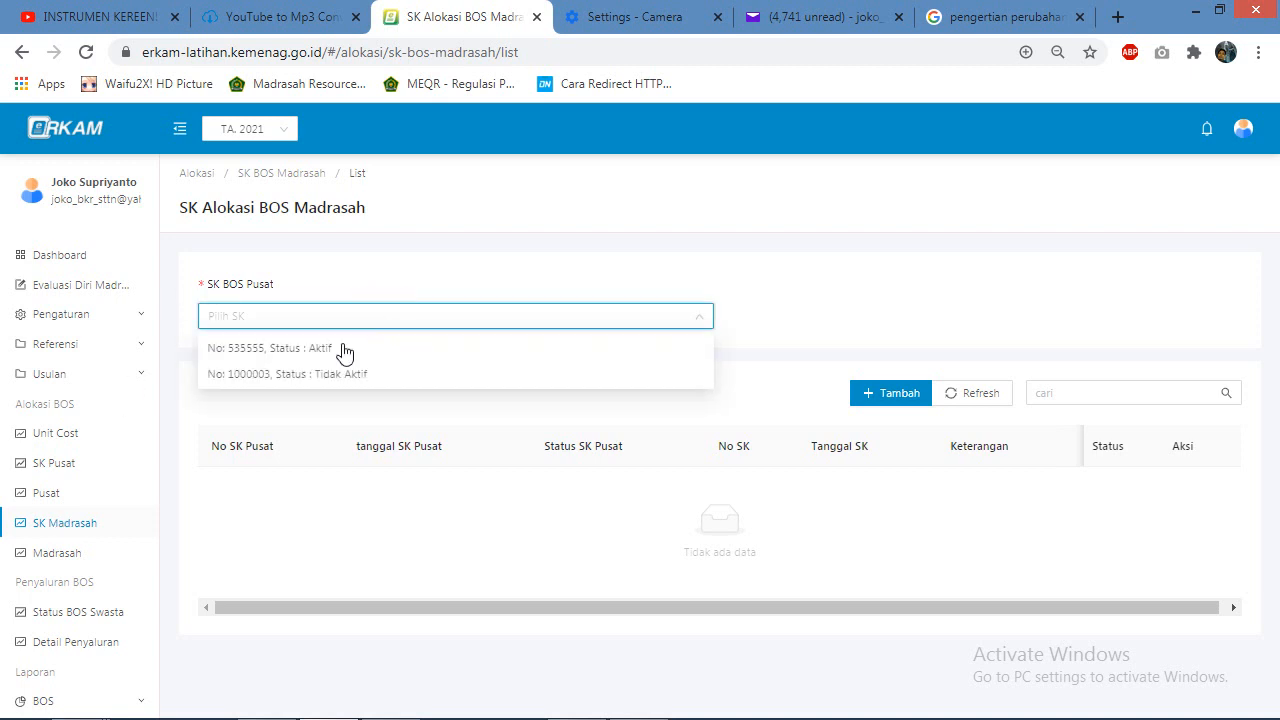
click(245, 358)
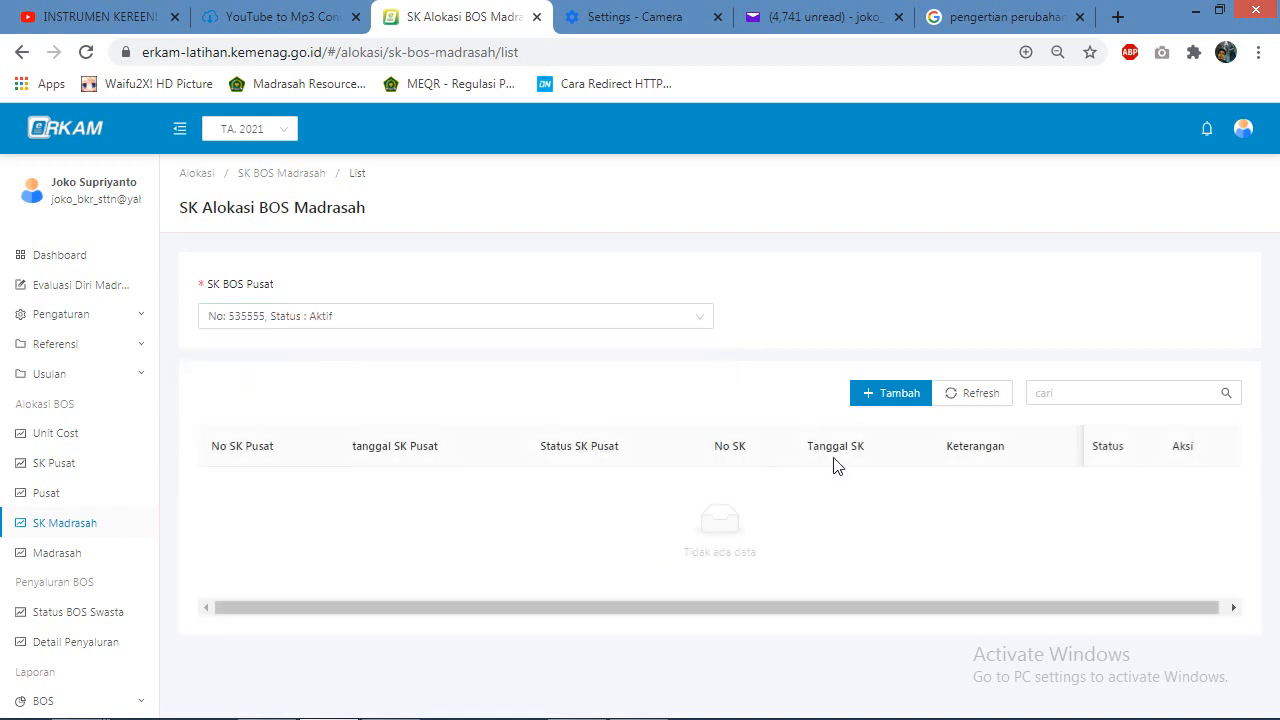
Step: Create a new SK BOS Madrasah under central SK 535555 with No SK 27/10/bantul and date 2020-10-26
click(882, 400)
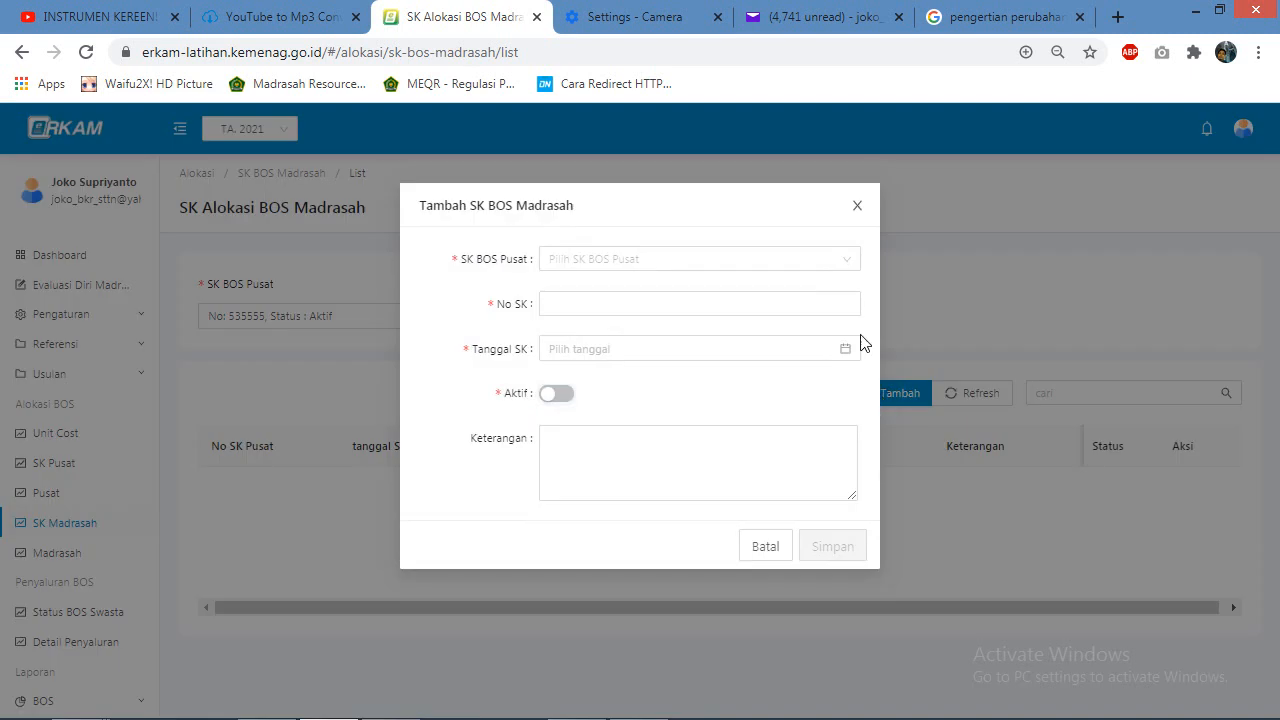
click(845, 268)
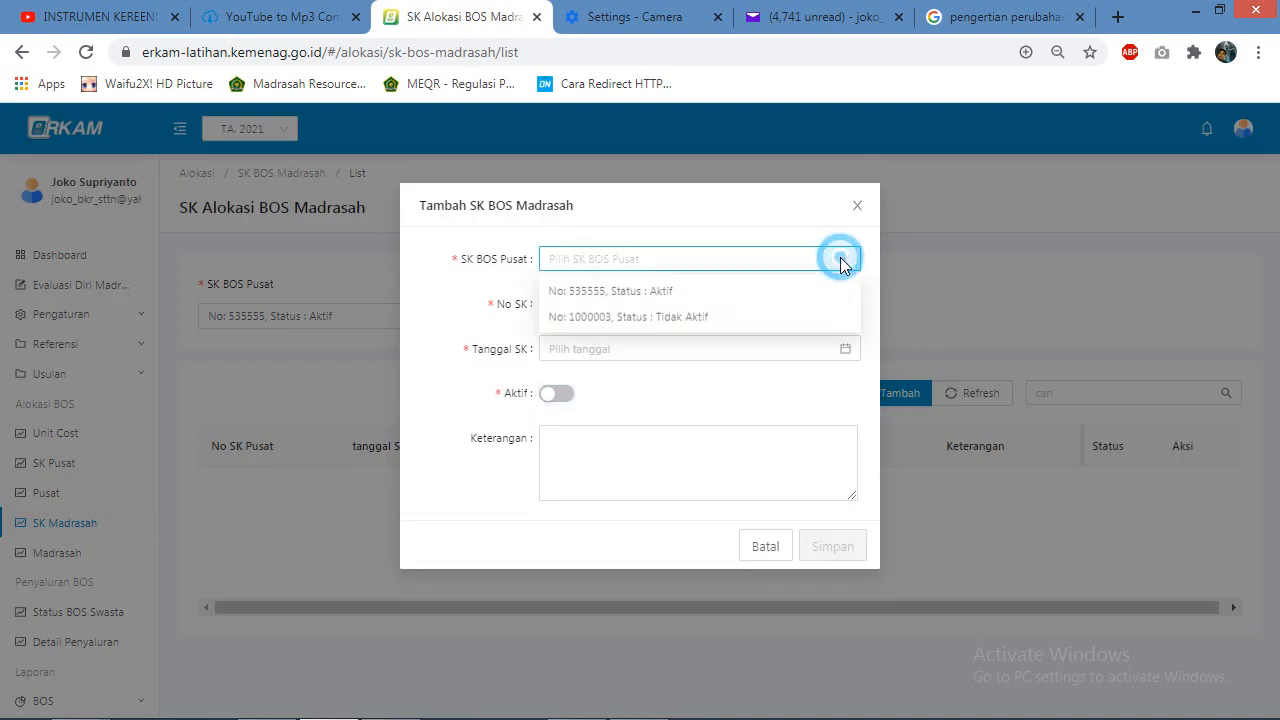
click(612, 289)
click(560, 302)
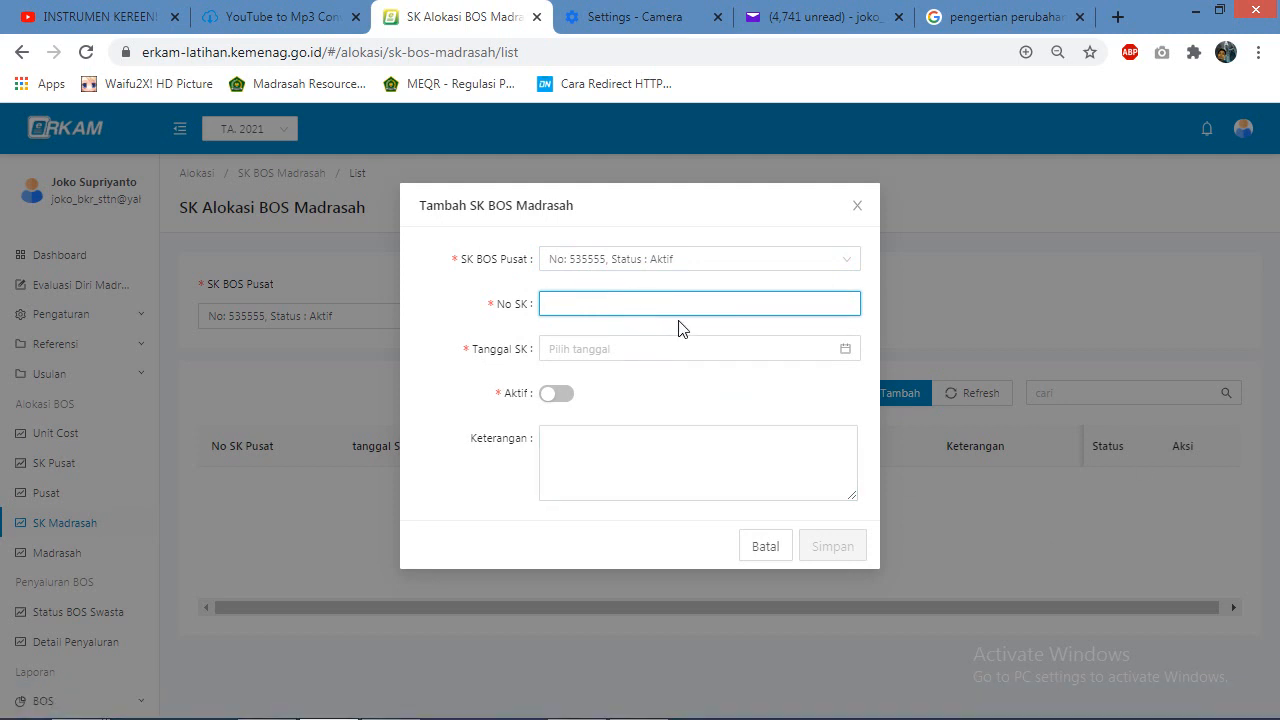
text(27/10/bantul)
click(722, 352)
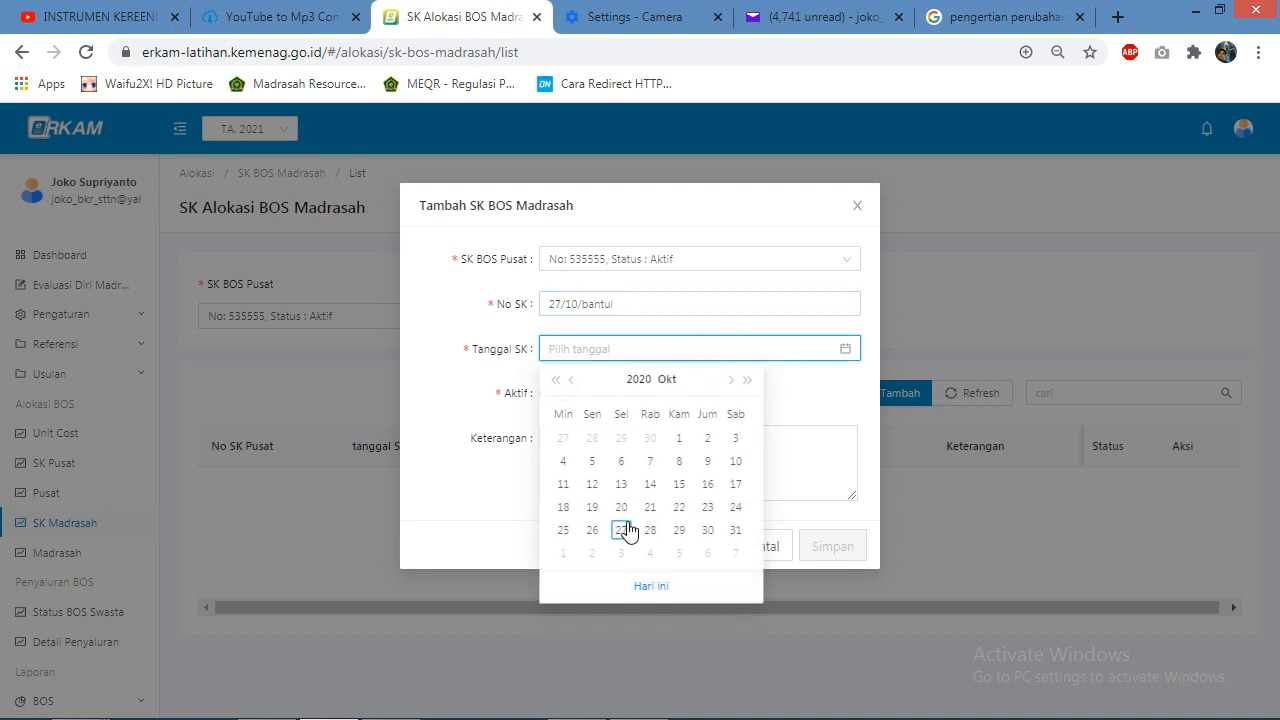
click(591, 531)
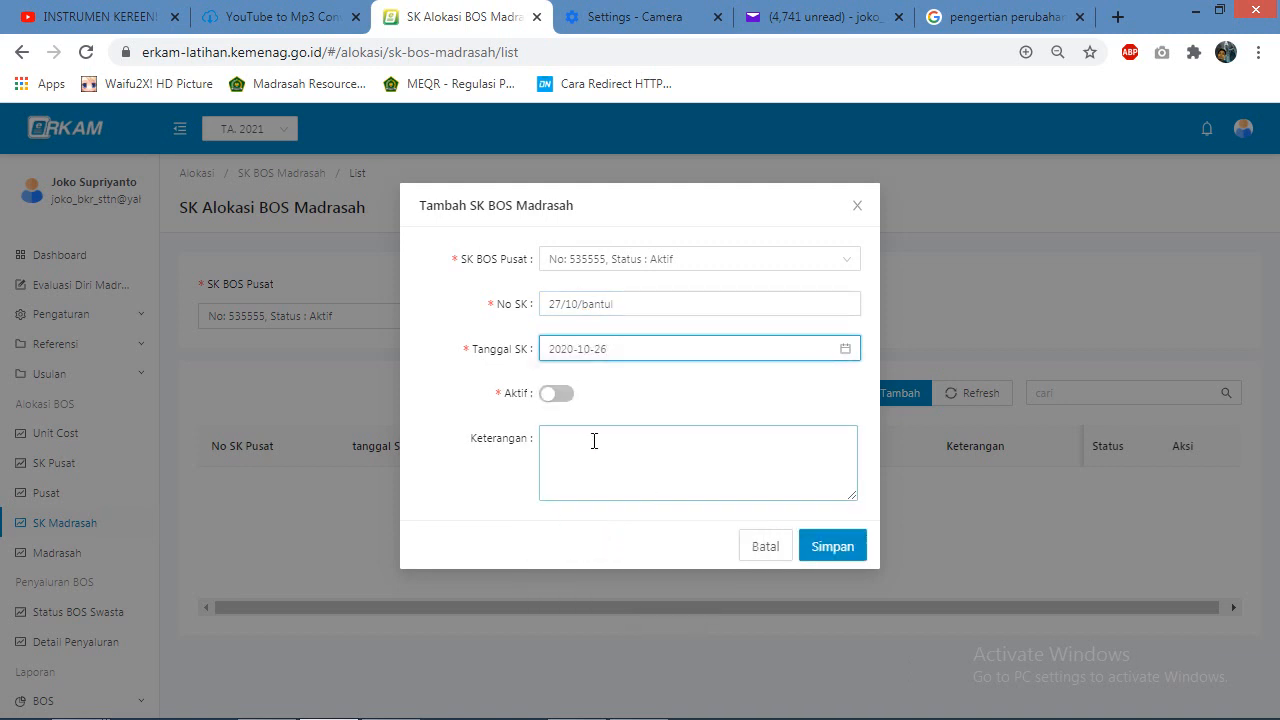
Step: Mark the new SK as active, enter the description "SK BOS kab Bantul" and save it
click(560, 401)
click(562, 458)
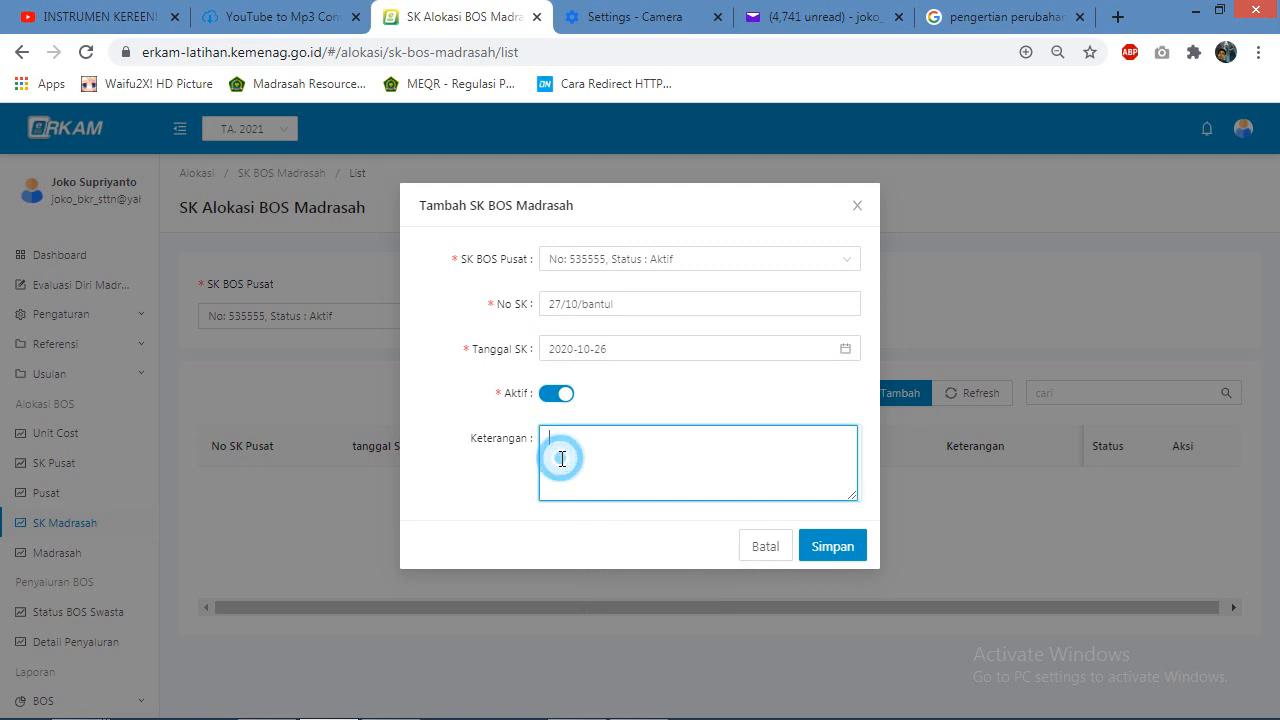
text(SK KA)
key(BackSpace)
key(BackSpace)
text(BOS kap Bantukl)
click(845, 547)
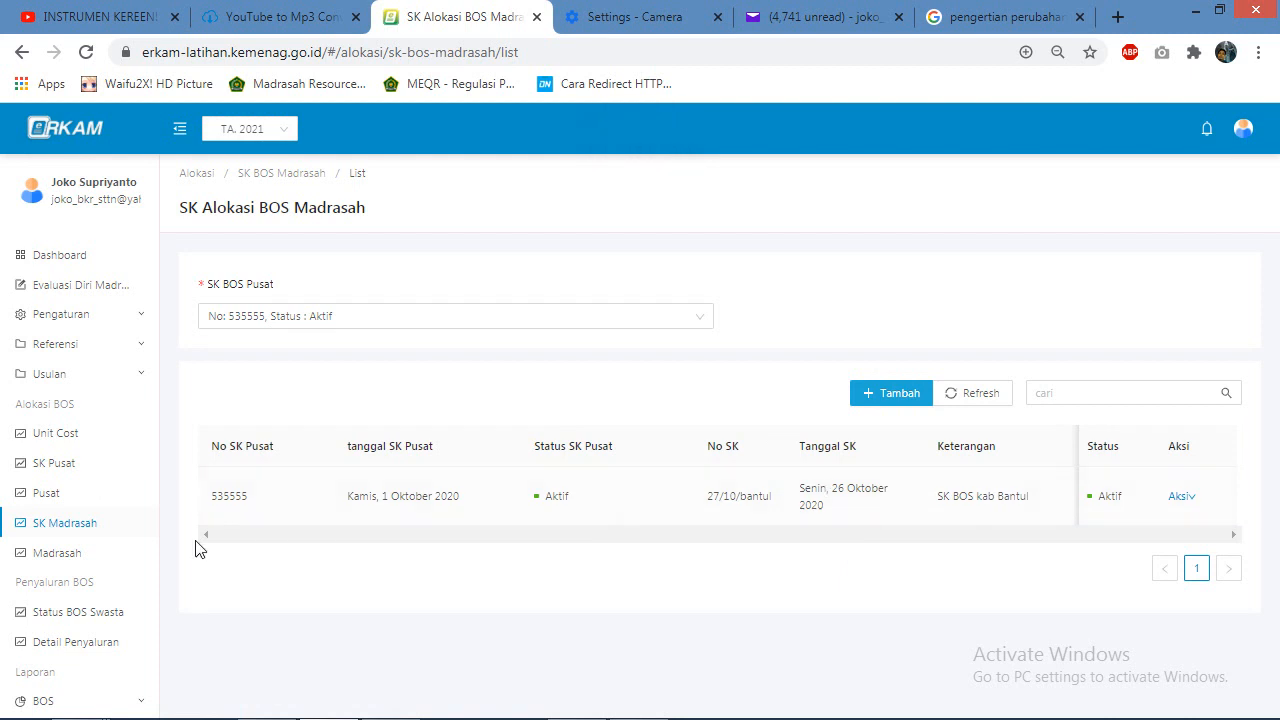
Step: Filter the Alokasi BOS Madrasah list by central SK 535555, madrasah SK 27/10/bantul and madrasah status Negeri
click(74, 553)
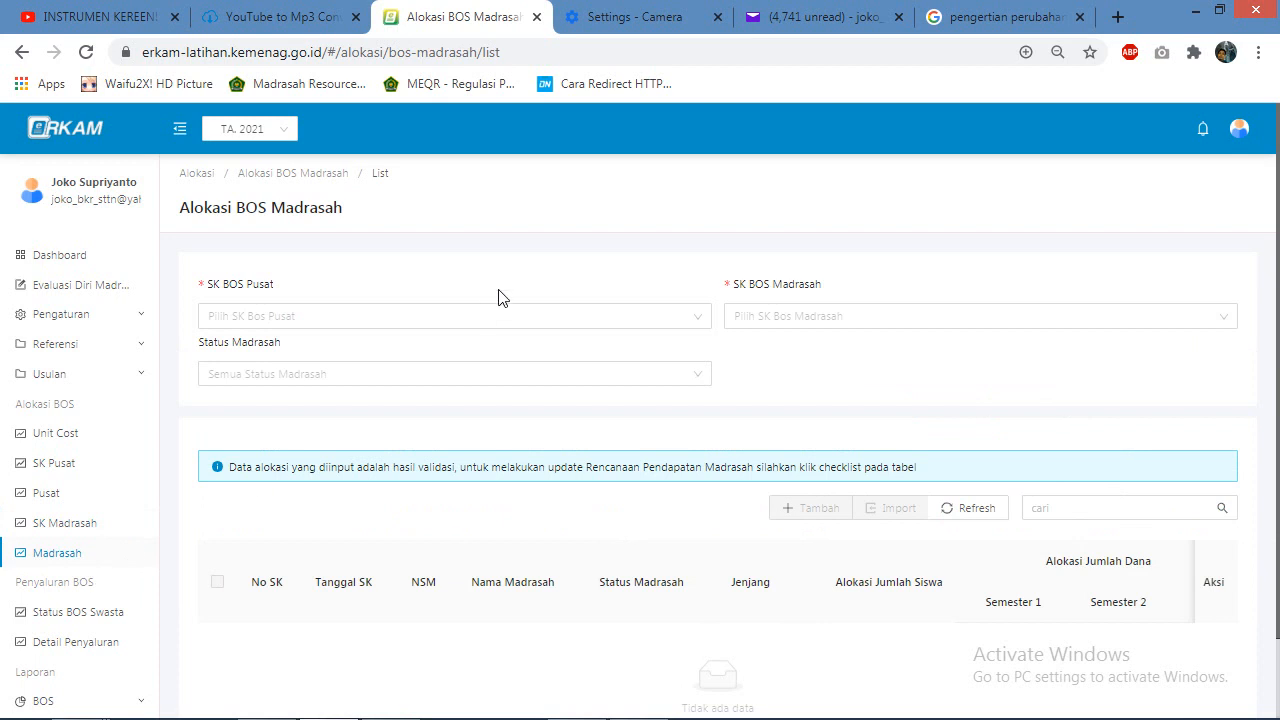
scroll(597, 552, down, 1)
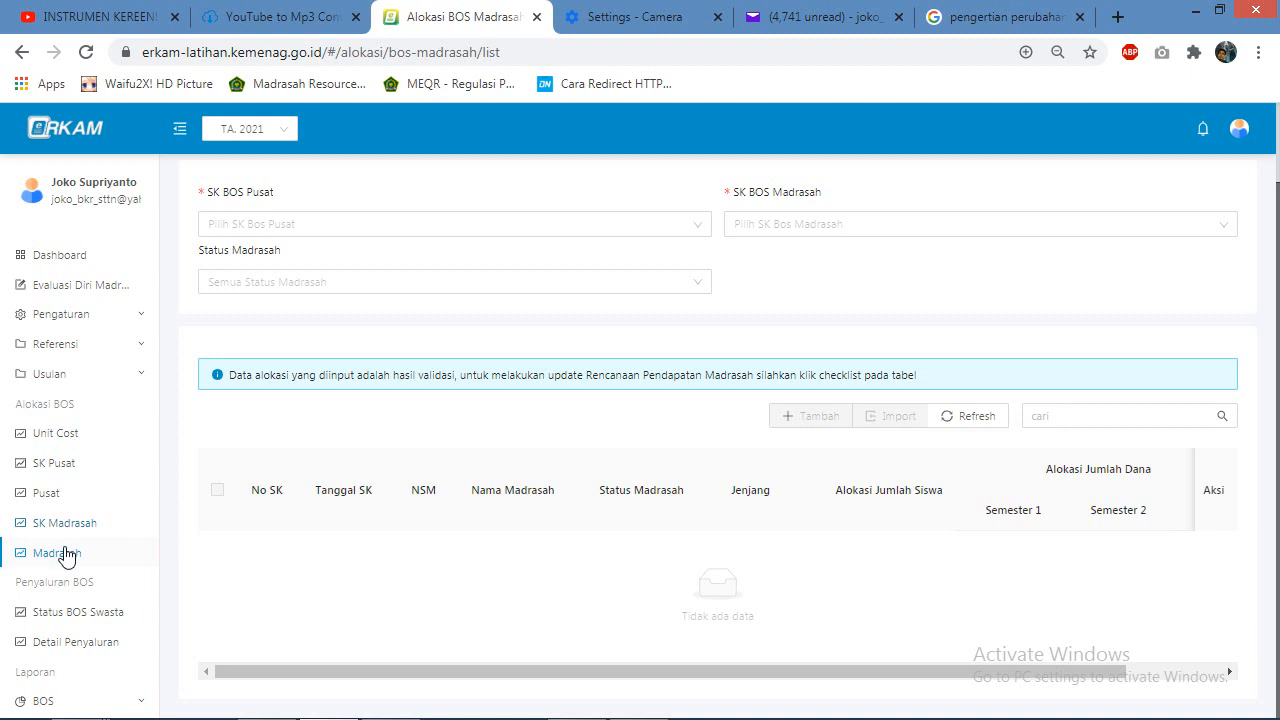
click(378, 226)
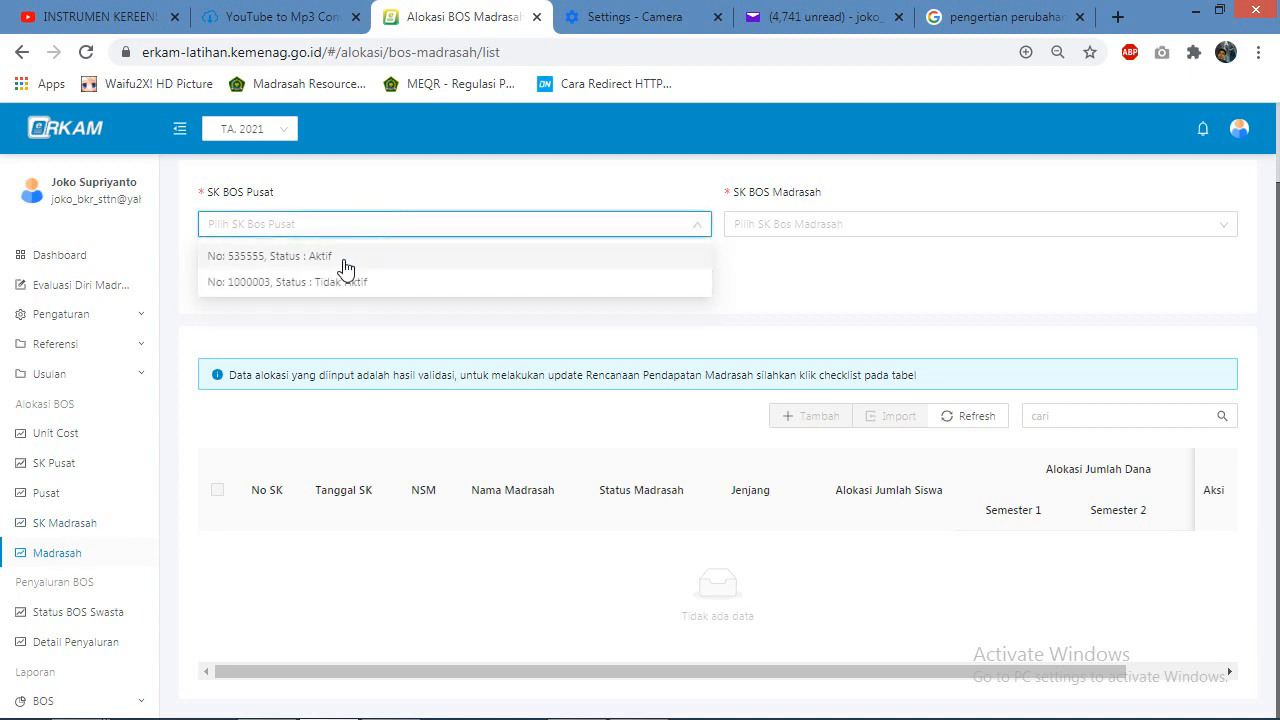
click(346, 256)
click(830, 316)
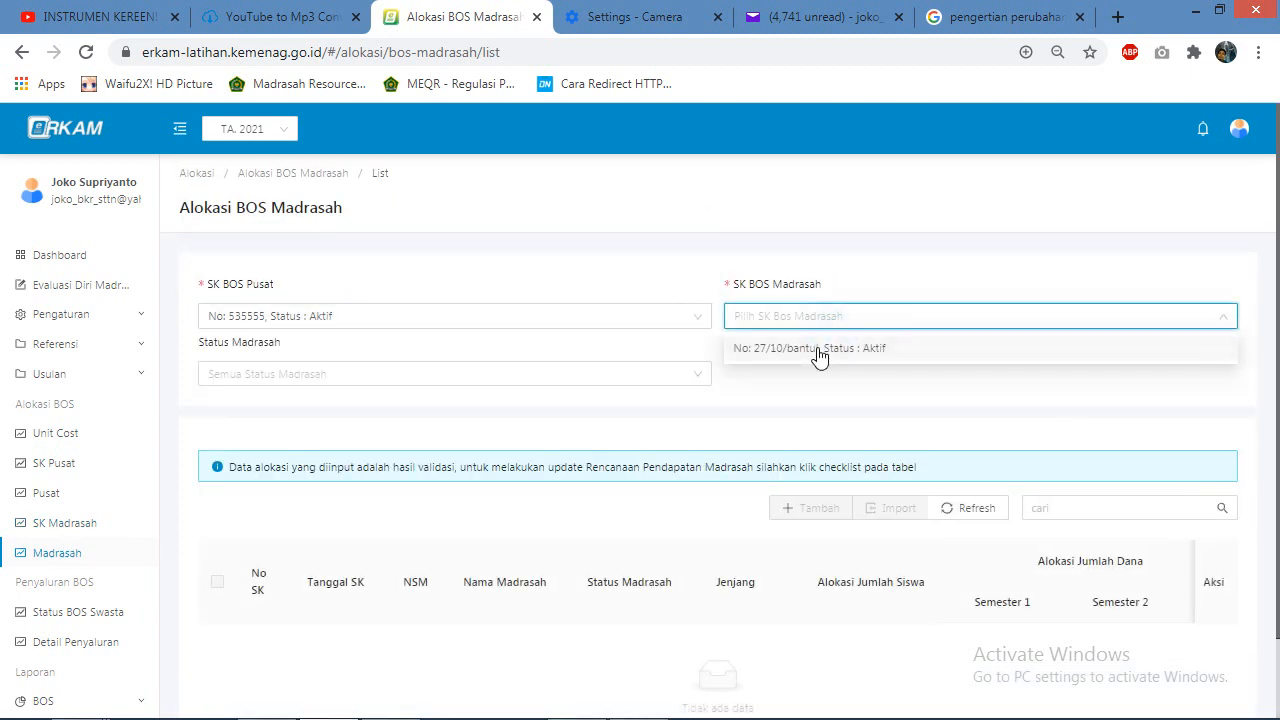
click(818, 346)
click(346, 374)
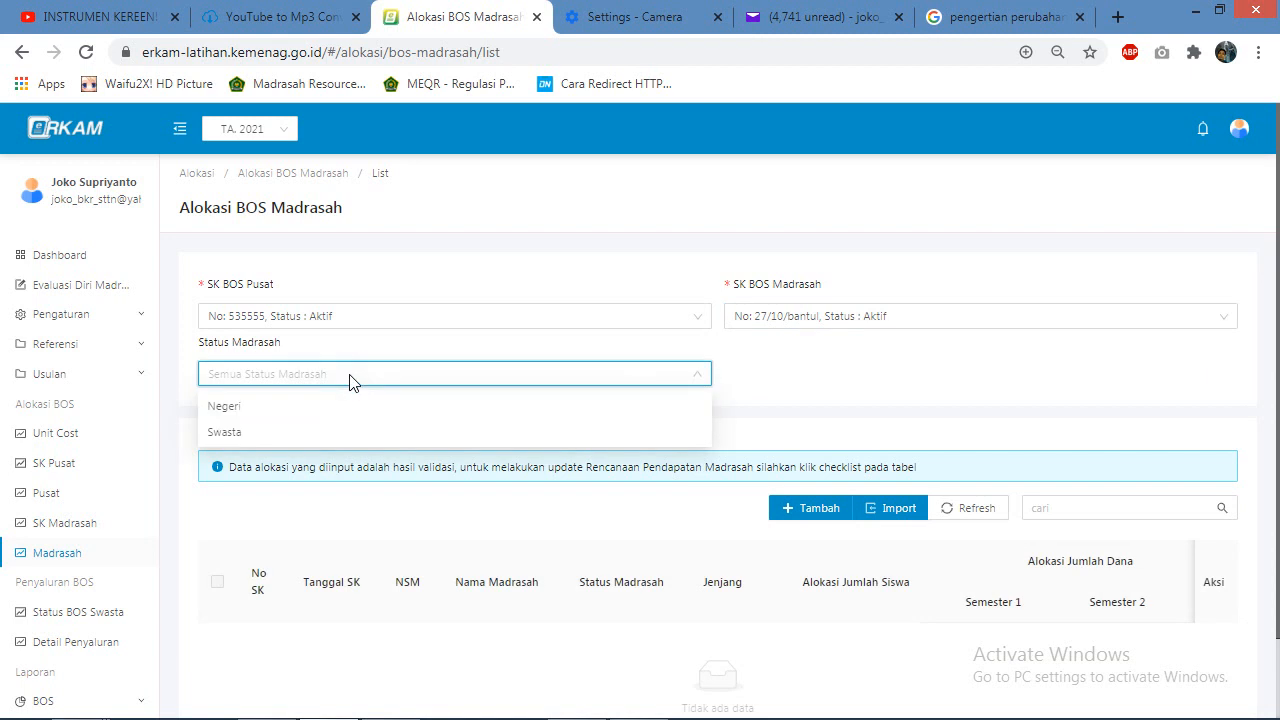
click(349, 407)
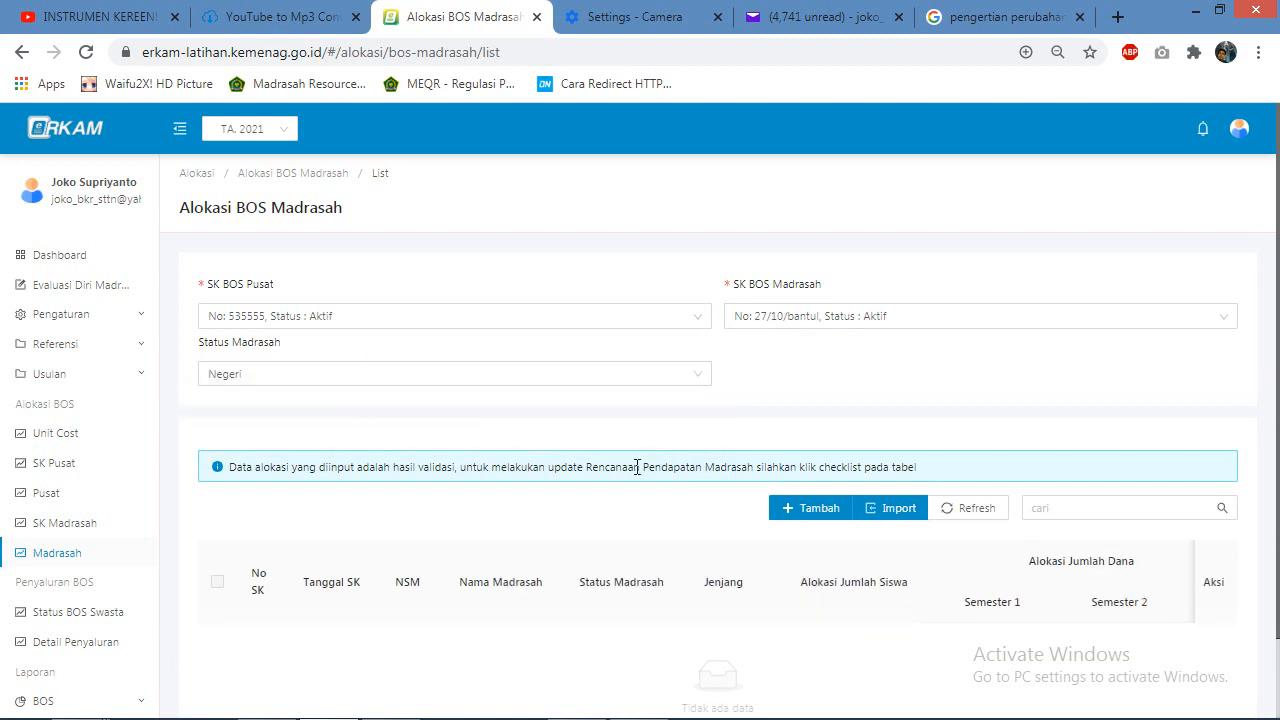
Step: Start a new Alokasi BOS Madrasah entry under SK 27/10/bantul and select MIN 2 BANTUL as the madrasah
click(815, 508)
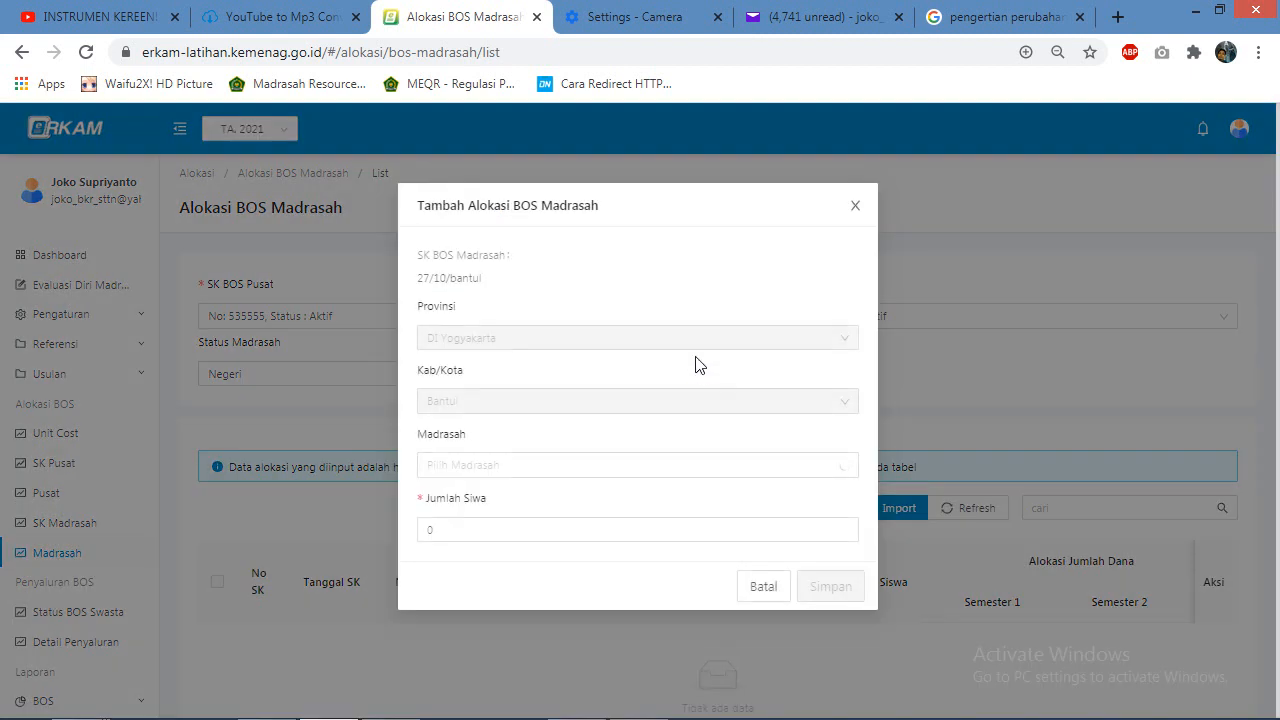
click(530, 474)
click(544, 438)
click(716, 466)
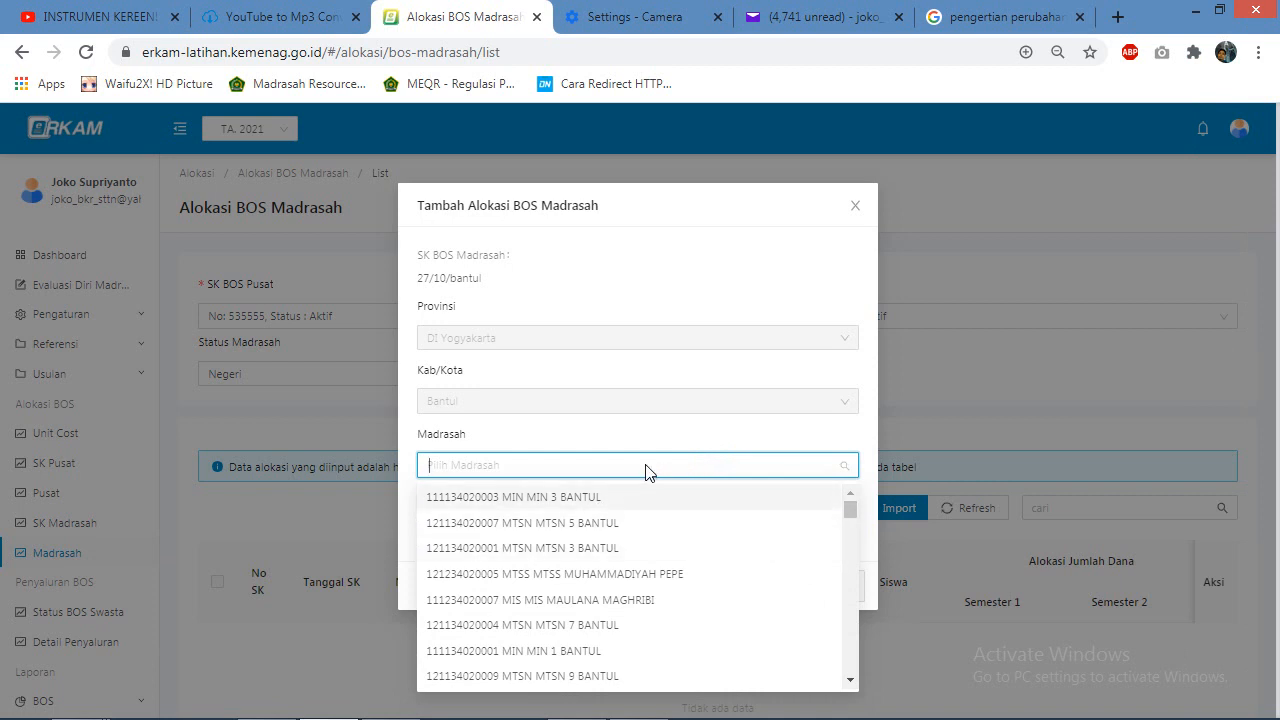
text(min 2)
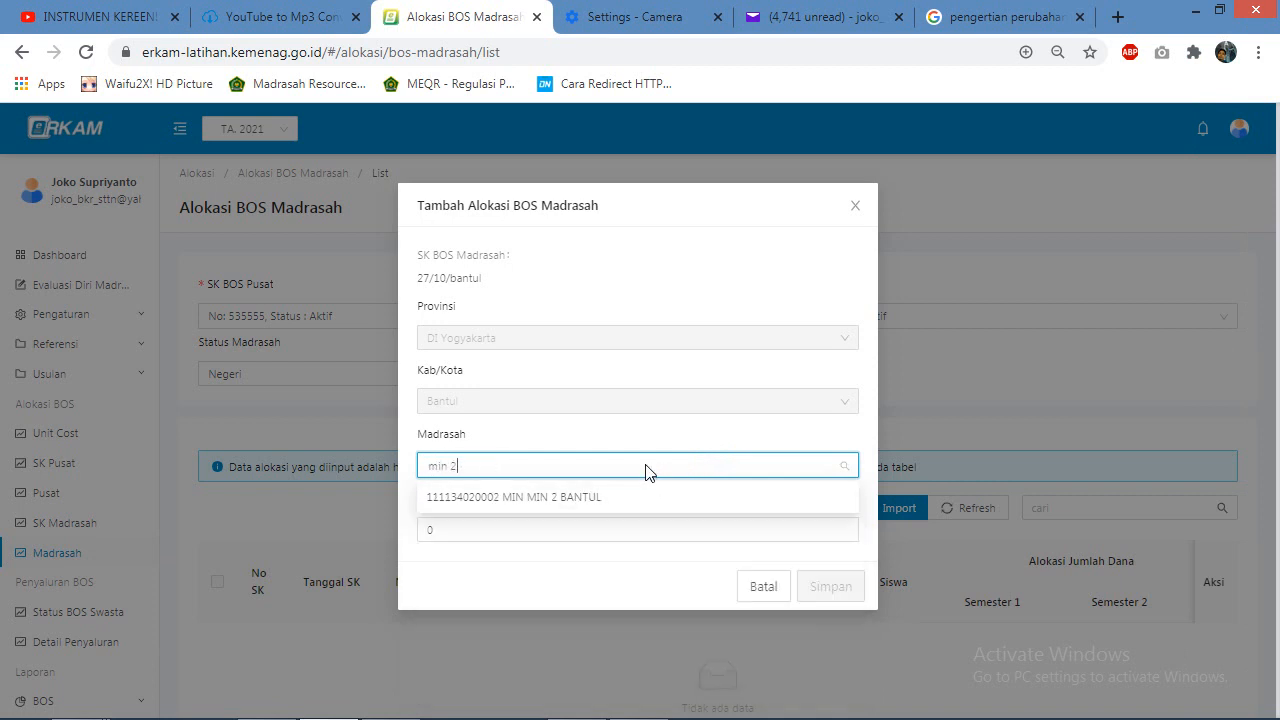
click(573, 495)
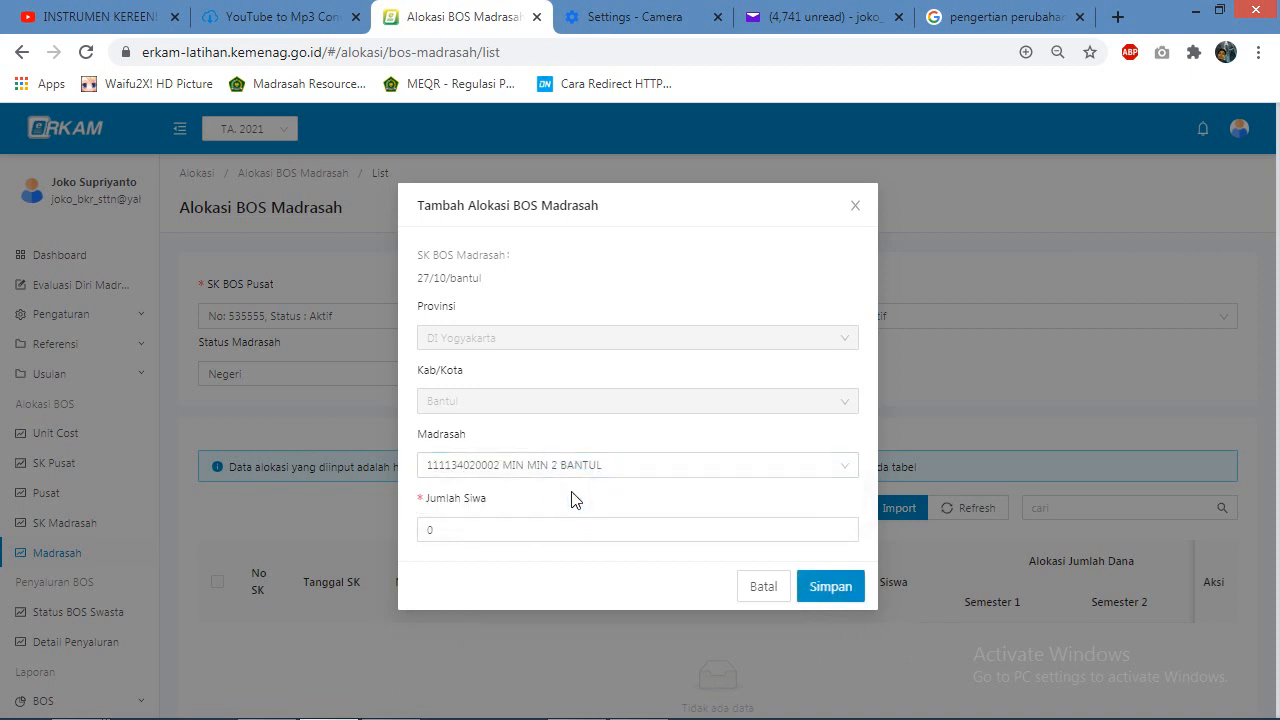
click(503, 530)
double_click(503, 529)
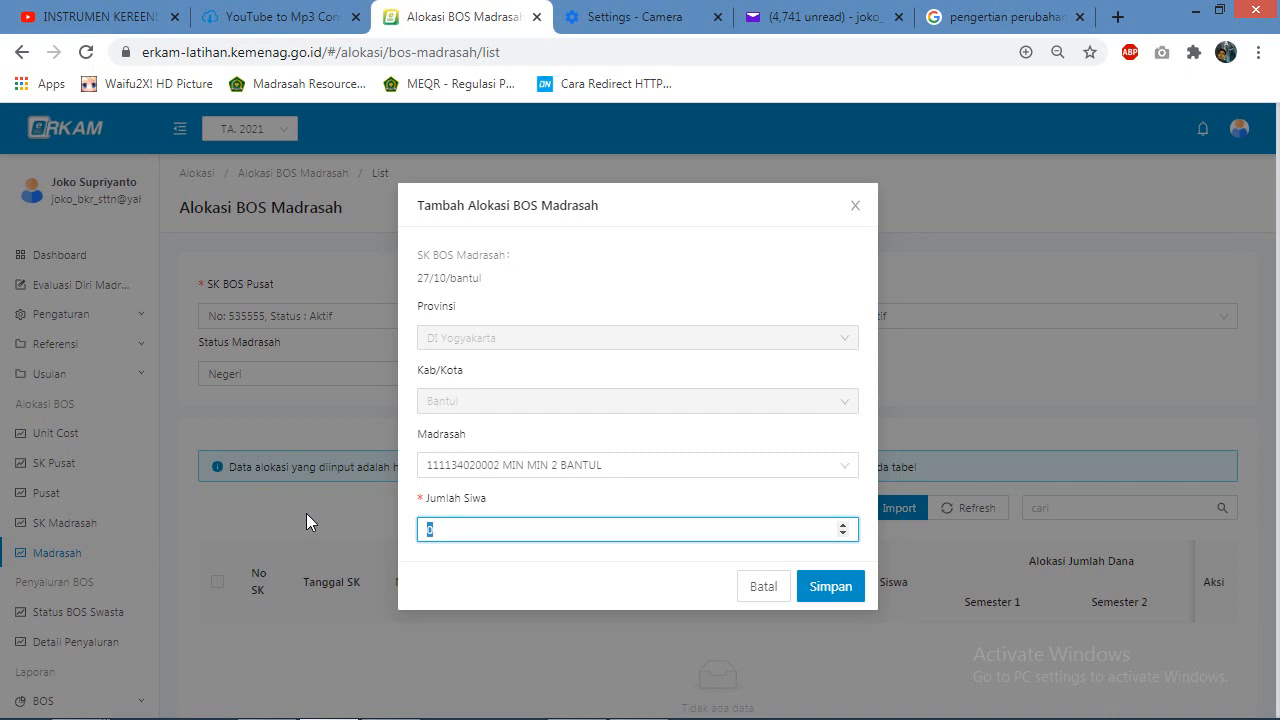
Step: Open the Windows Calculator alongside the allocation form
key(super+r)
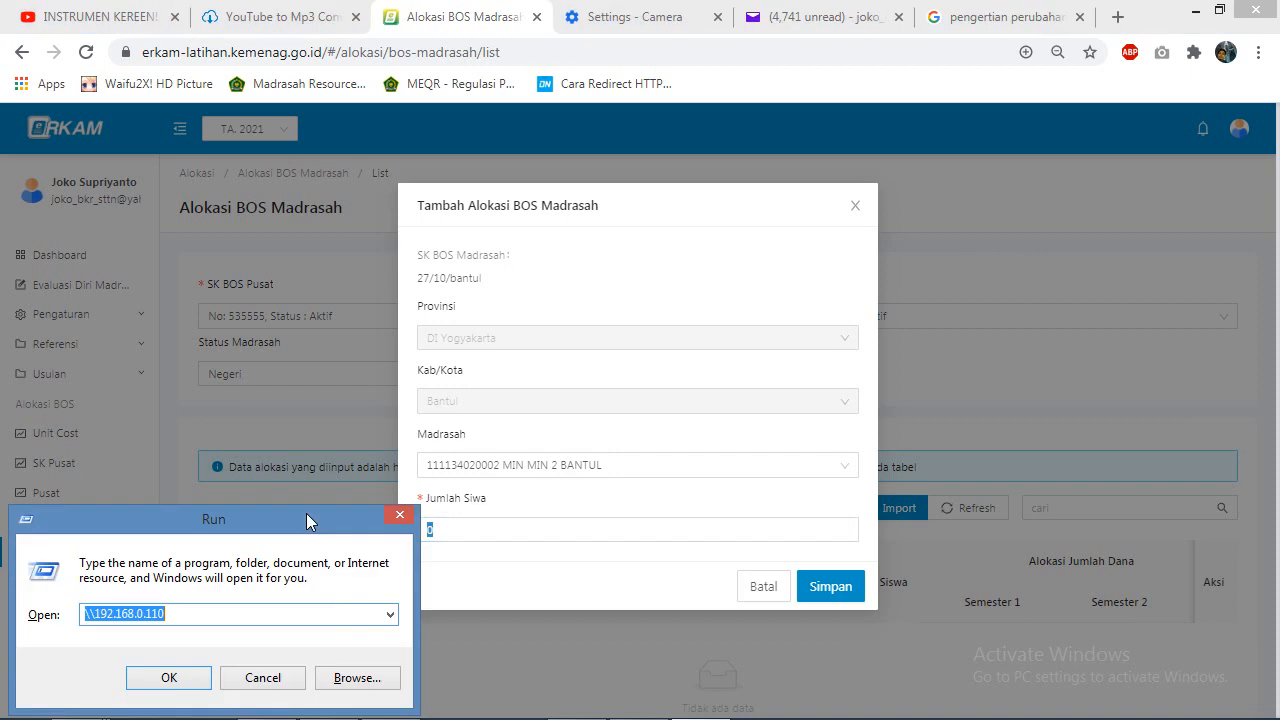
text(calc)
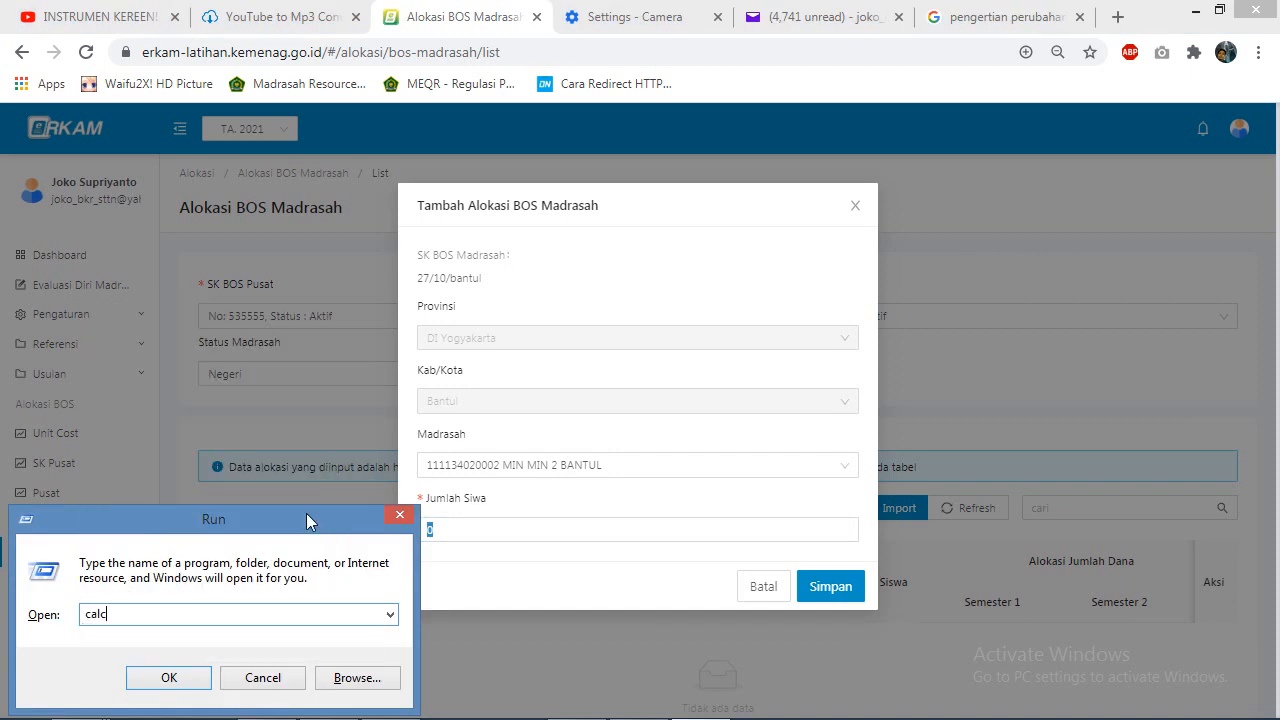
key(Return)
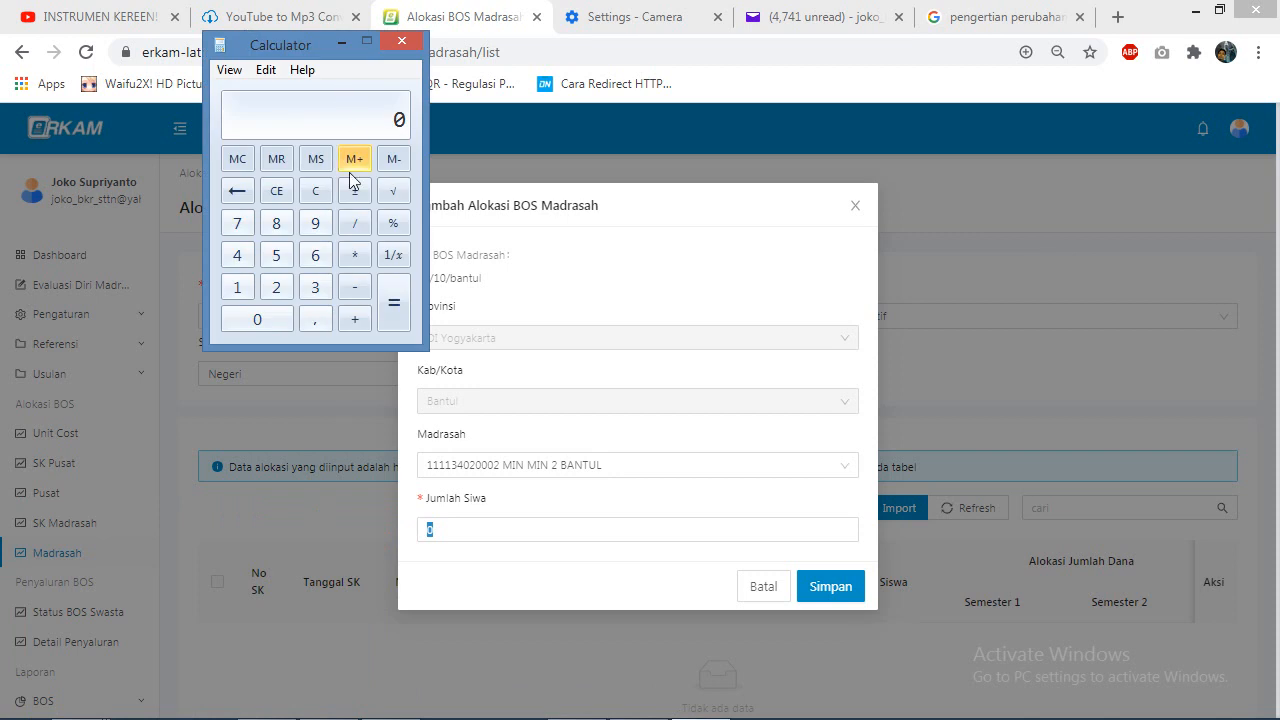
click(316, 256)
click(352, 253)
click(243, 284)
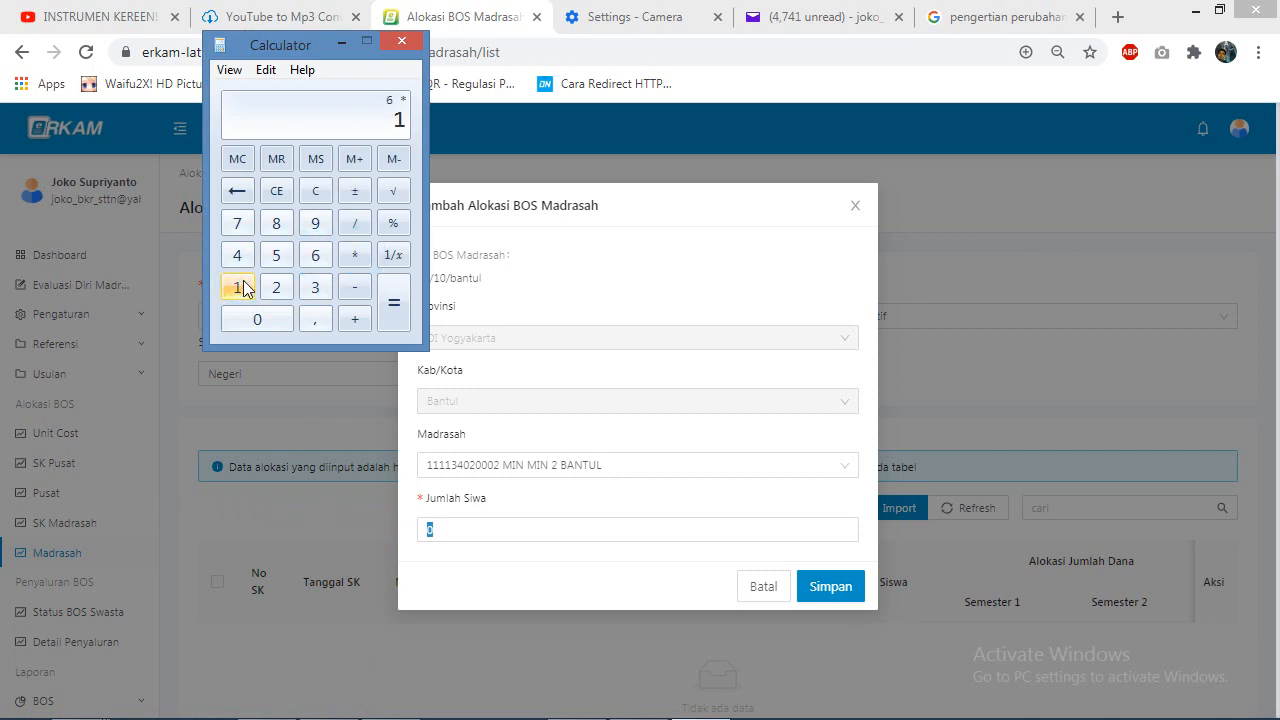
click(316, 191)
Step: Calculate 32 × 6 for the number of students
click(315, 287)
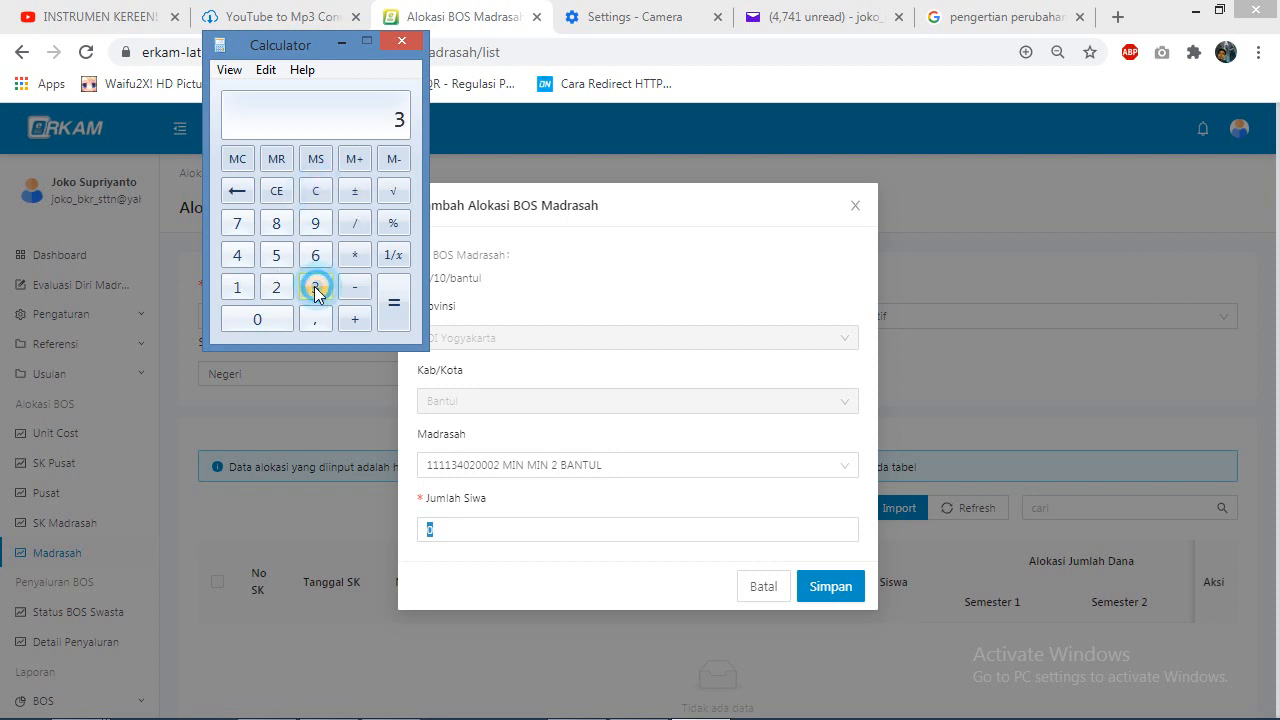
click(278, 288)
click(354, 255)
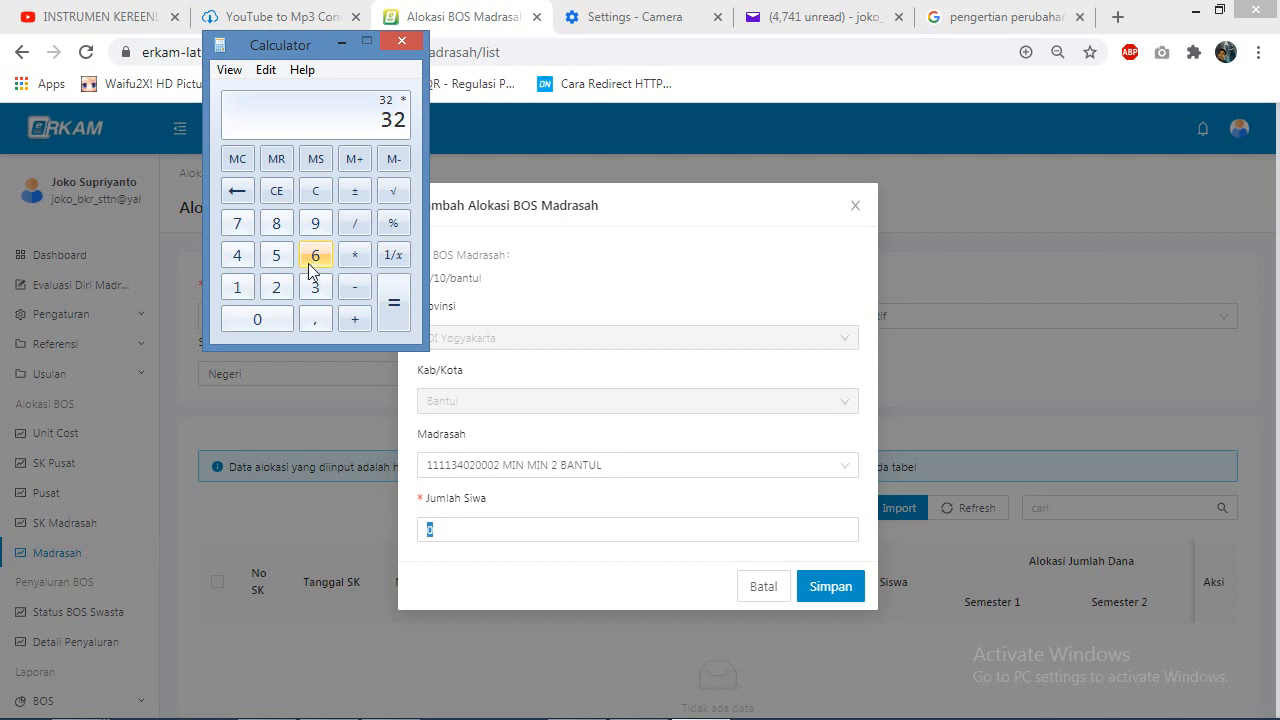
click(314, 256)
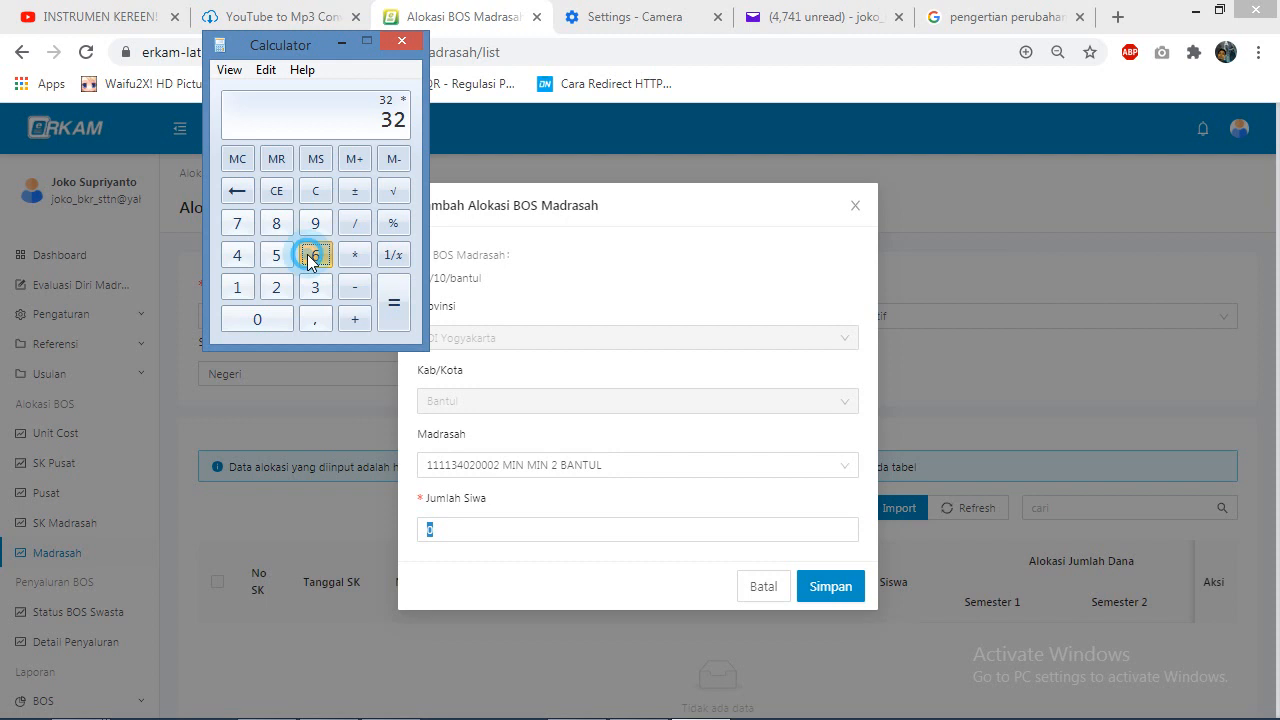
click(394, 304)
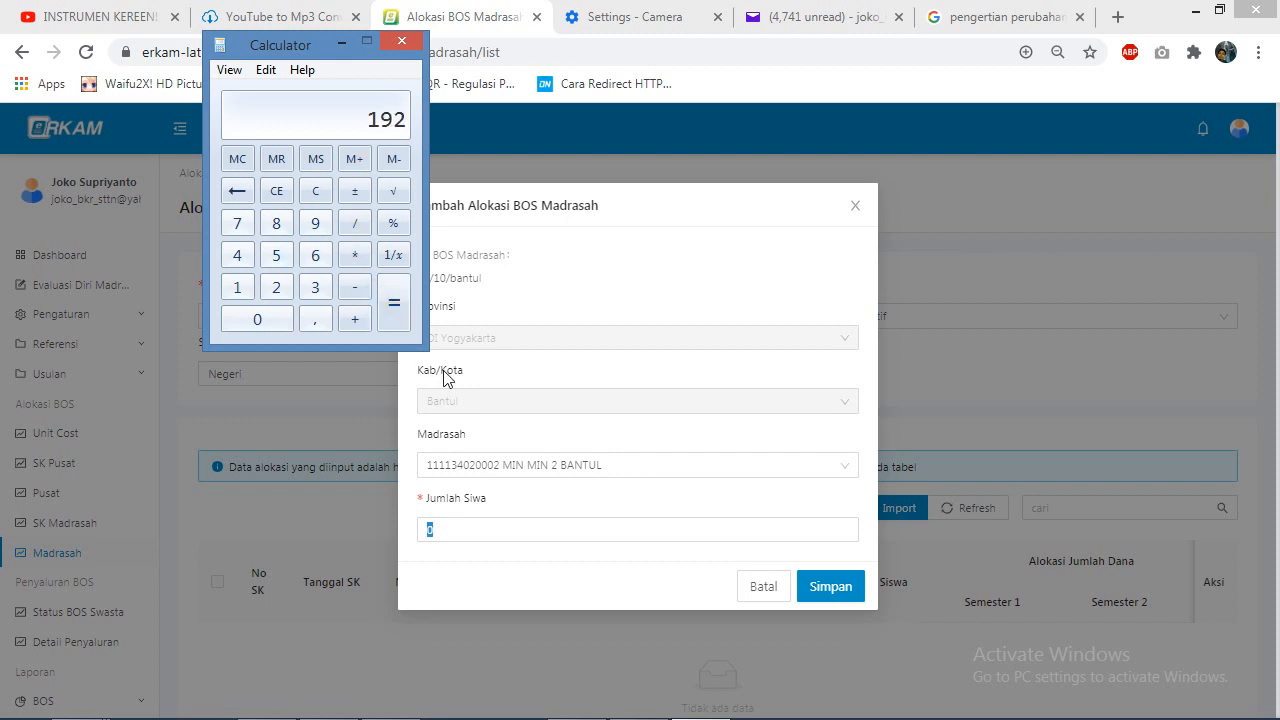
click(481, 522)
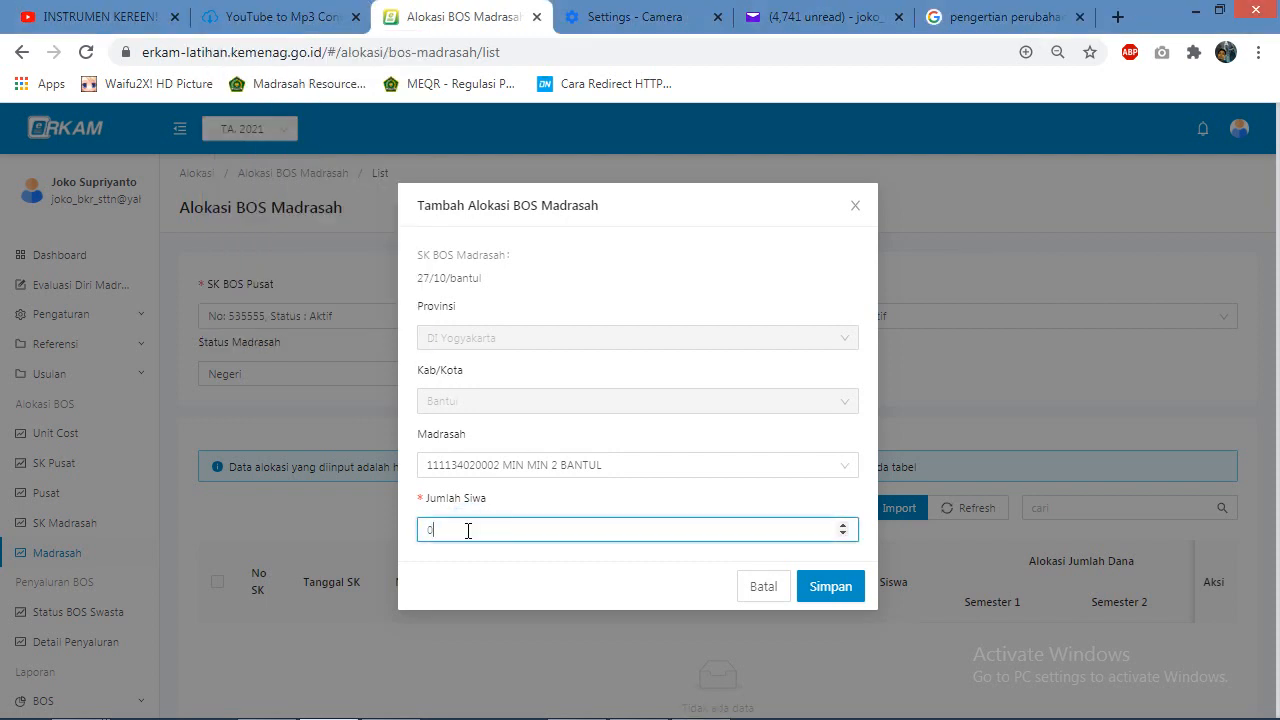
drag(467, 530, 386, 538)
Step: Return to Calculator and multiply the previous result by 3
mouse_move(537, 703)
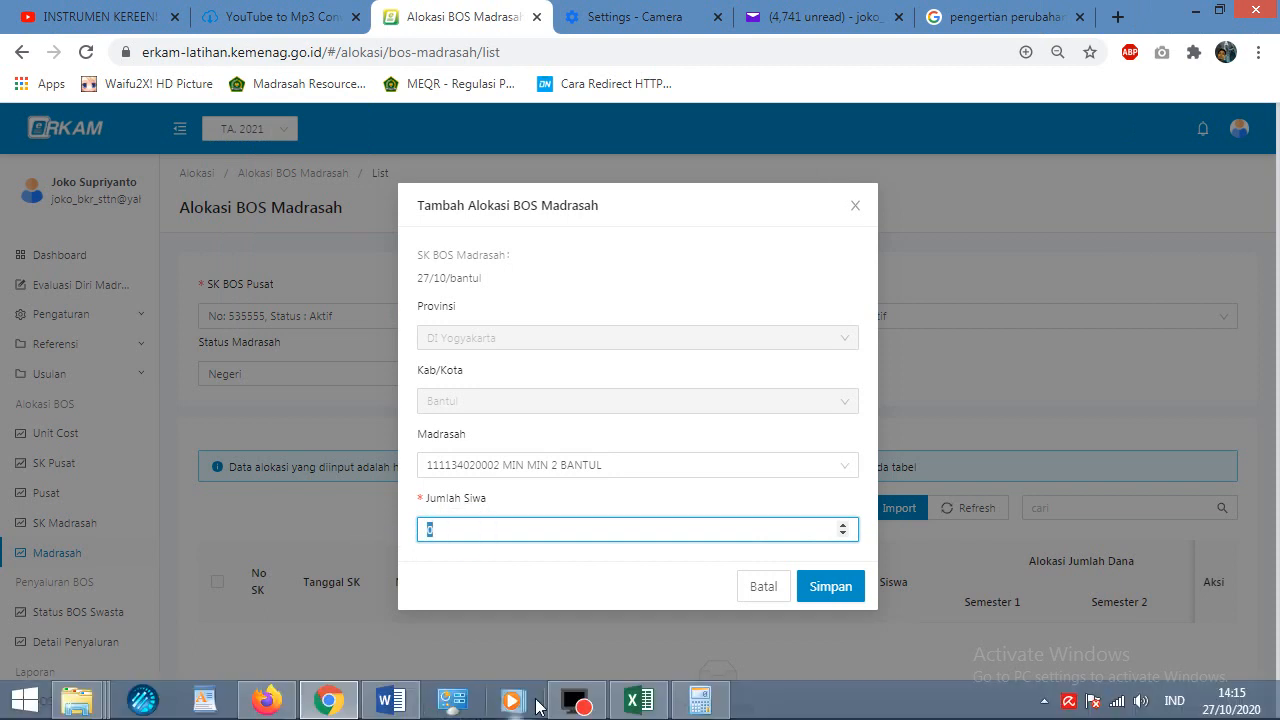
click(683, 706)
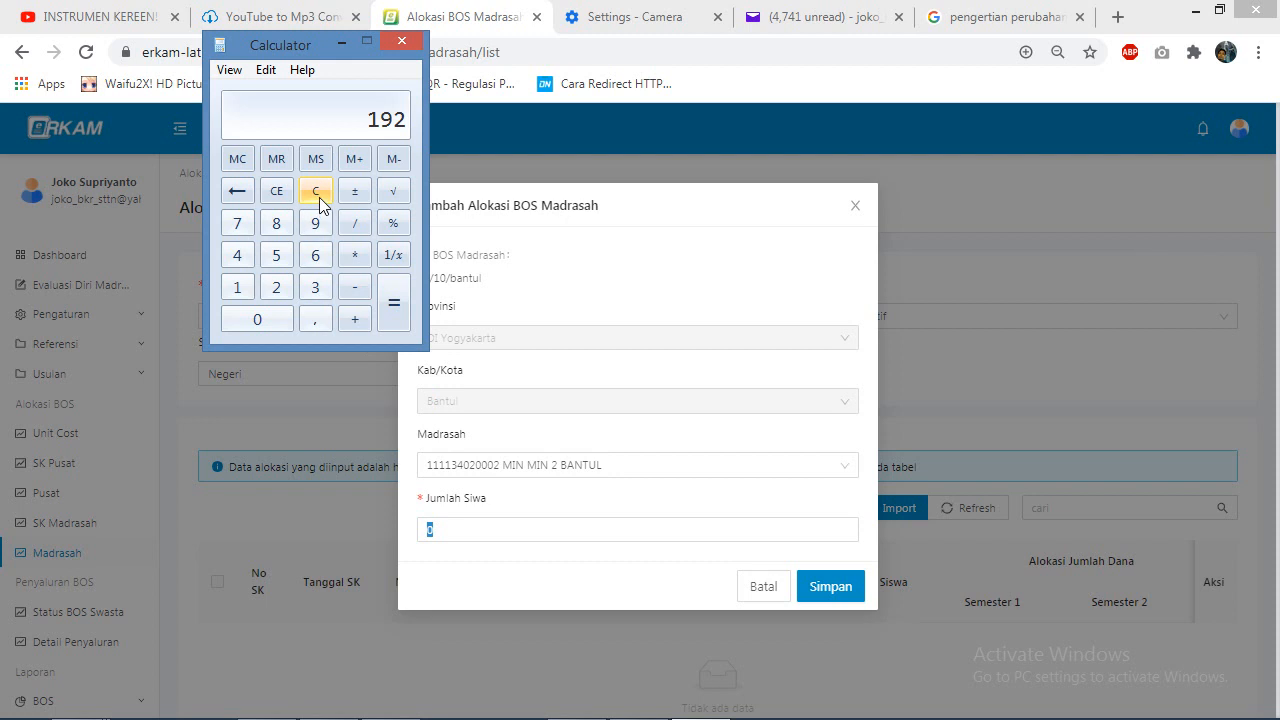
click(357, 255)
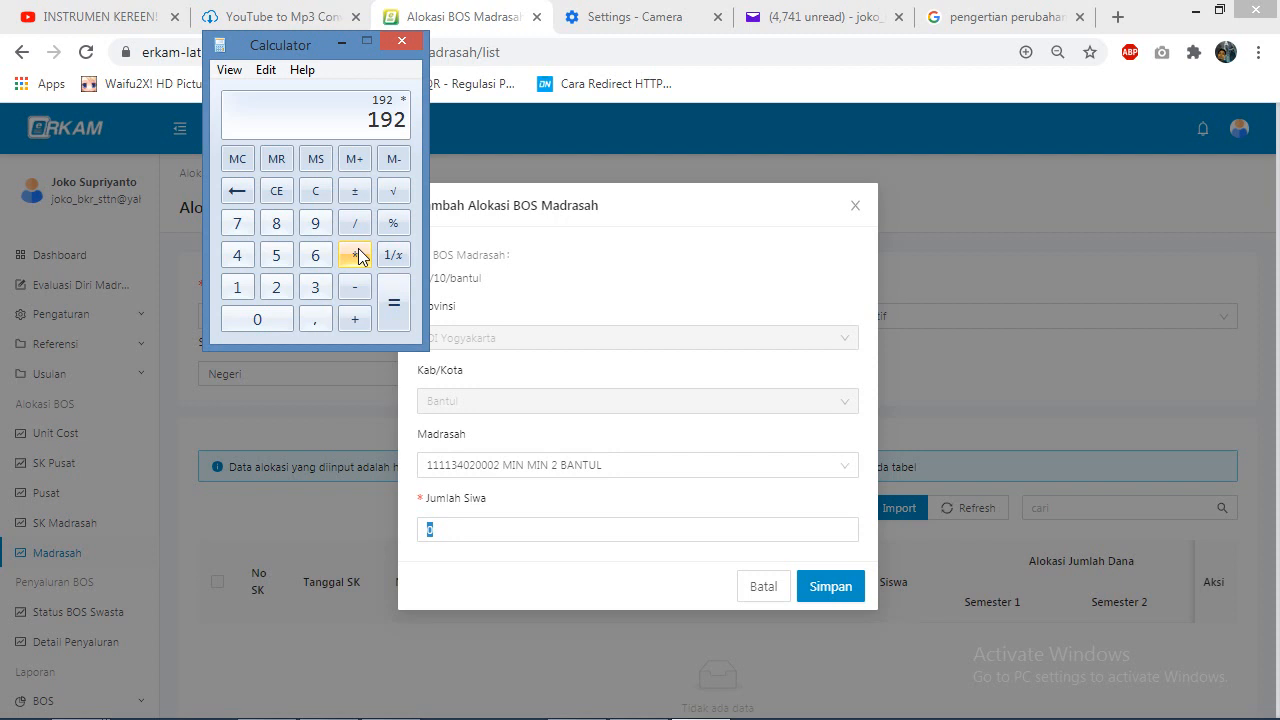
click(316, 287)
click(392, 310)
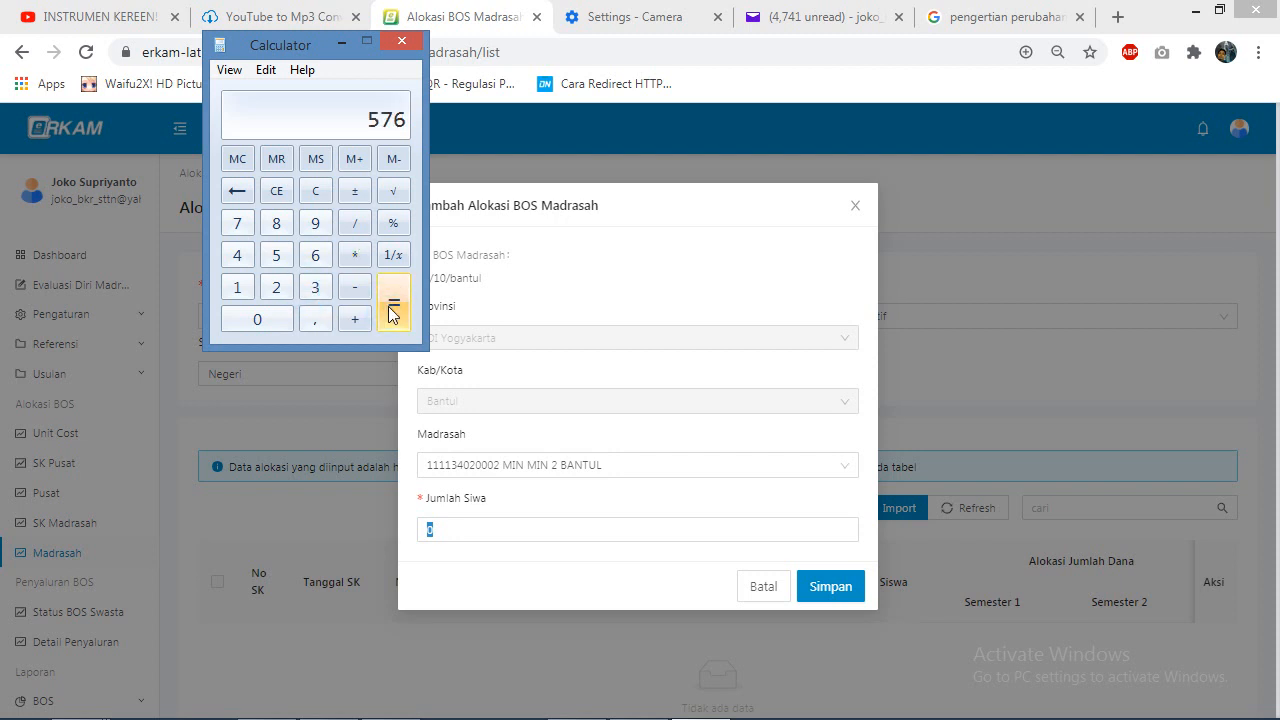
Step: Set the student count for MIN 2 BANTUL to 576 and save the allocation
click(449, 534)
text(576)
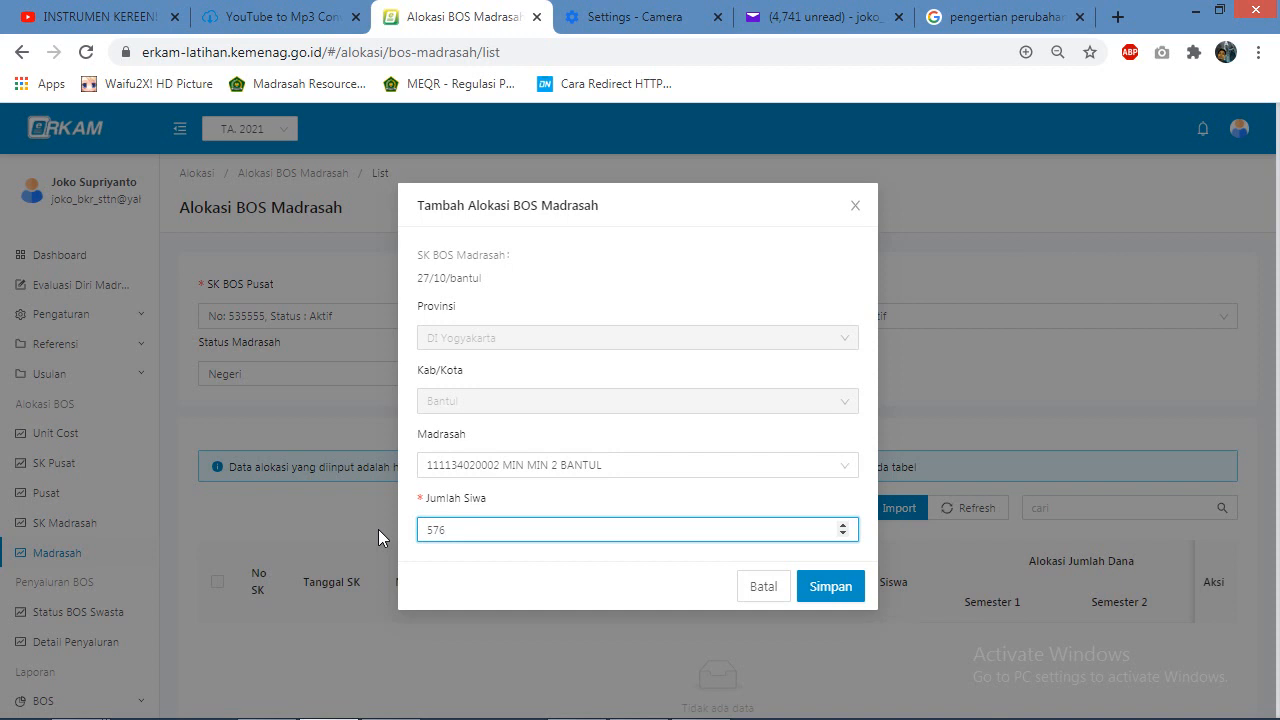
click(840, 590)
Step: Examine the Semester 1, Semester 2 and total allocation of MIN 2 BANTUL, and check the Unit Cost BOS list
scroll(733, 548, down, 2)
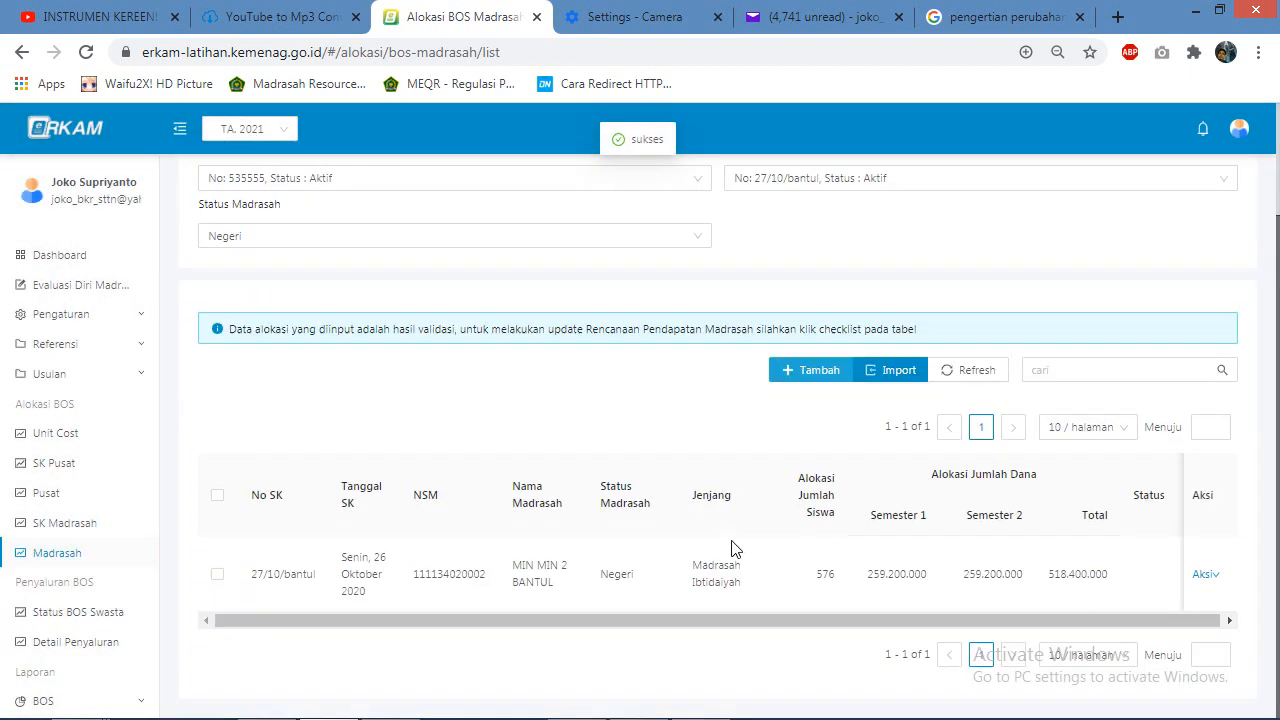
drag(608, 619, 880, 622)
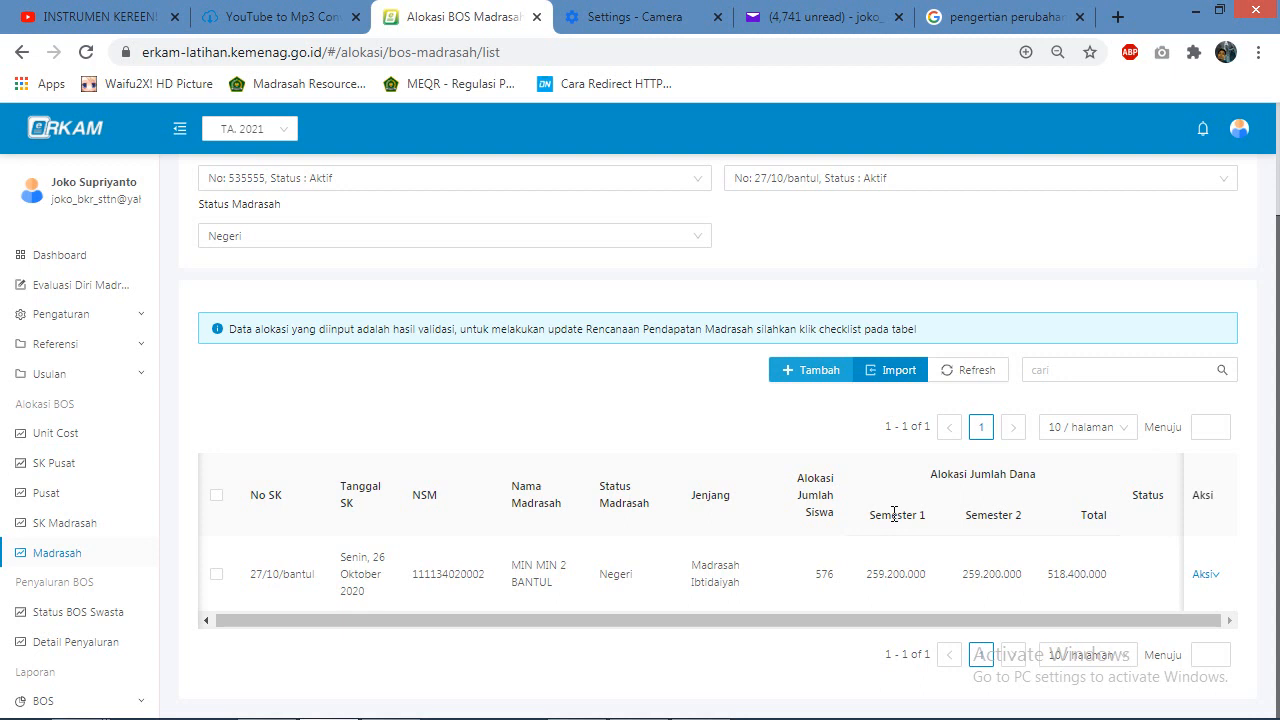
drag(893, 517, 921, 515)
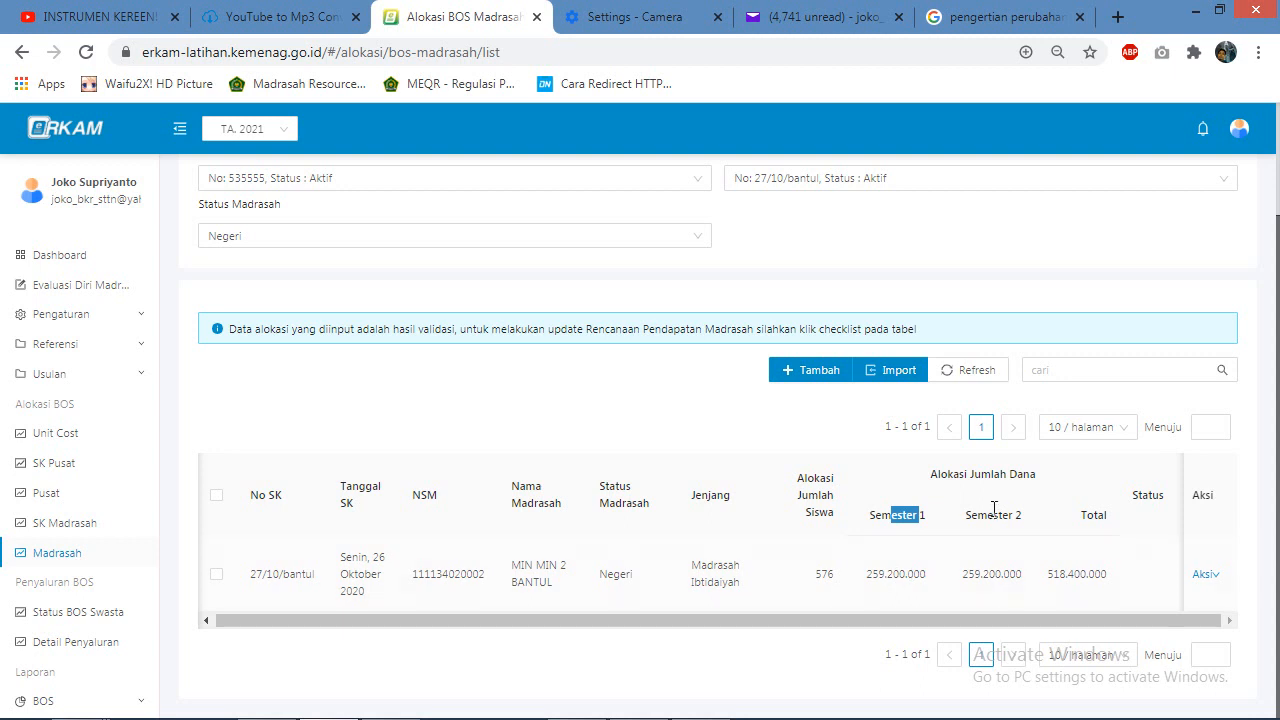
drag(999, 516, 1022, 516)
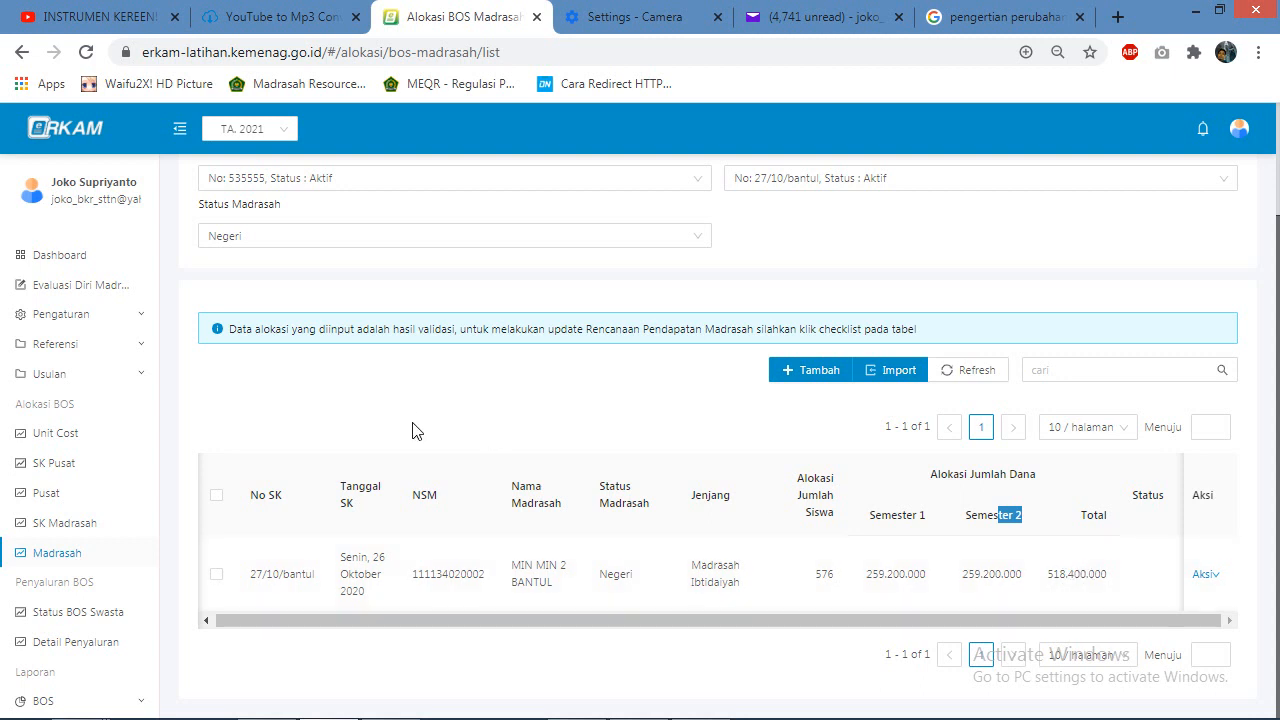
drag(1092, 594, 884, 594)
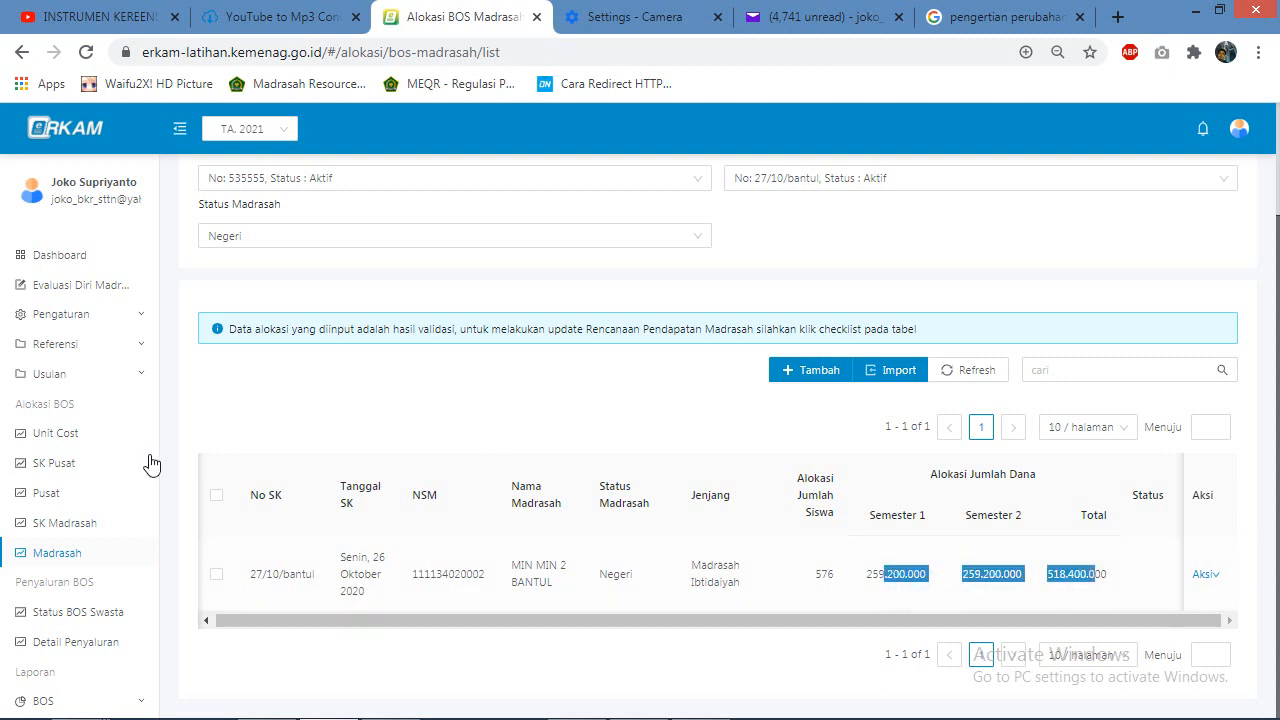
click(50, 438)
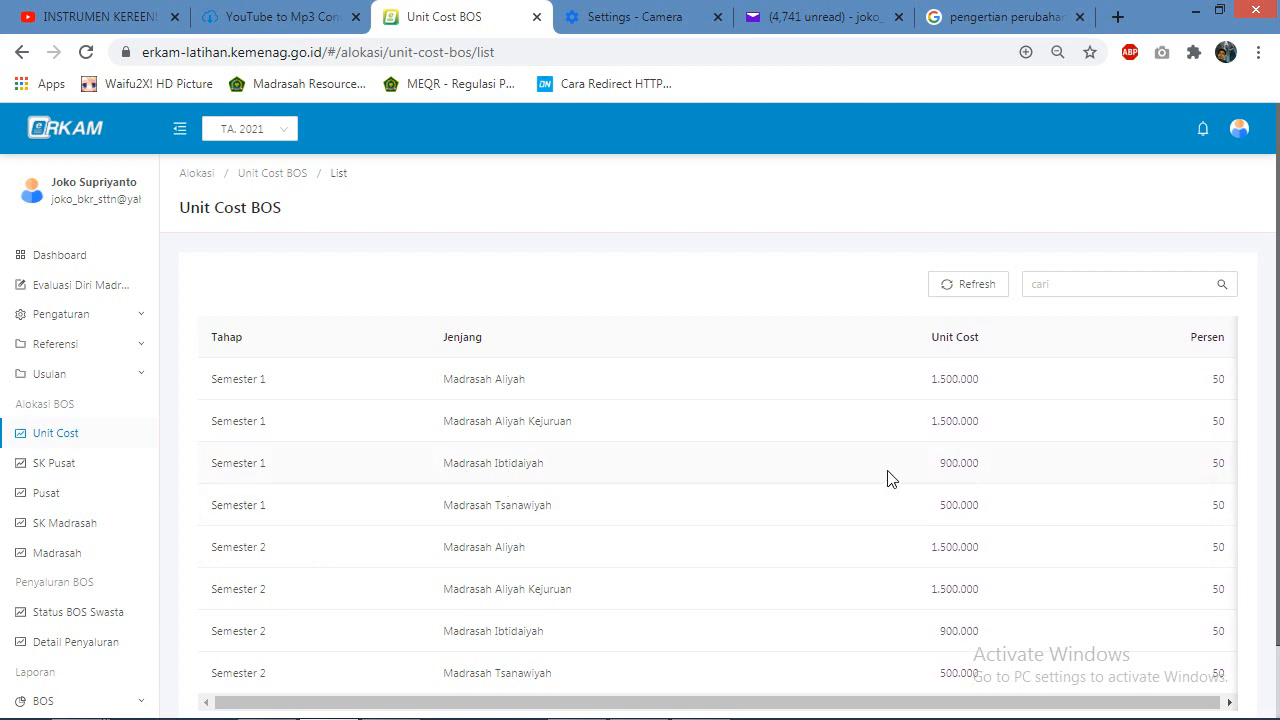
Step: Reopen the Alokasi BOS Madrasah list and filter it by central SK 535555 and madrasah SK 27/10/bantul
click(52, 555)
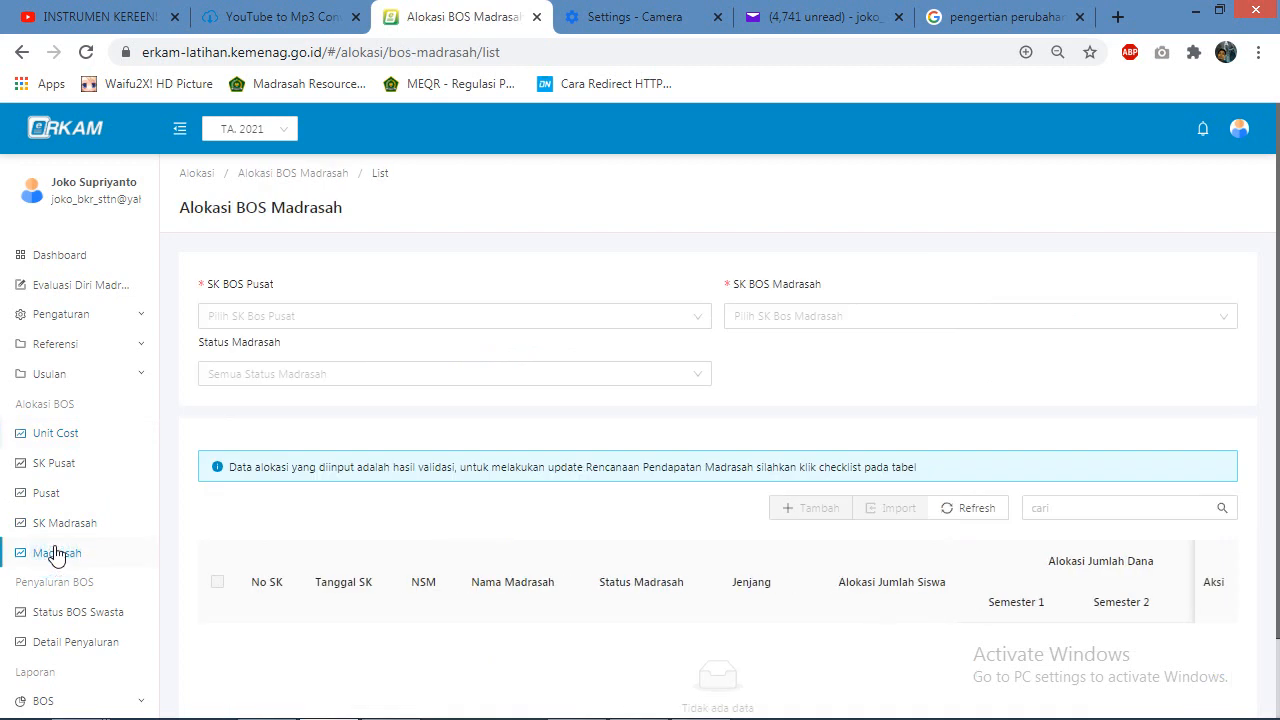
click(443, 326)
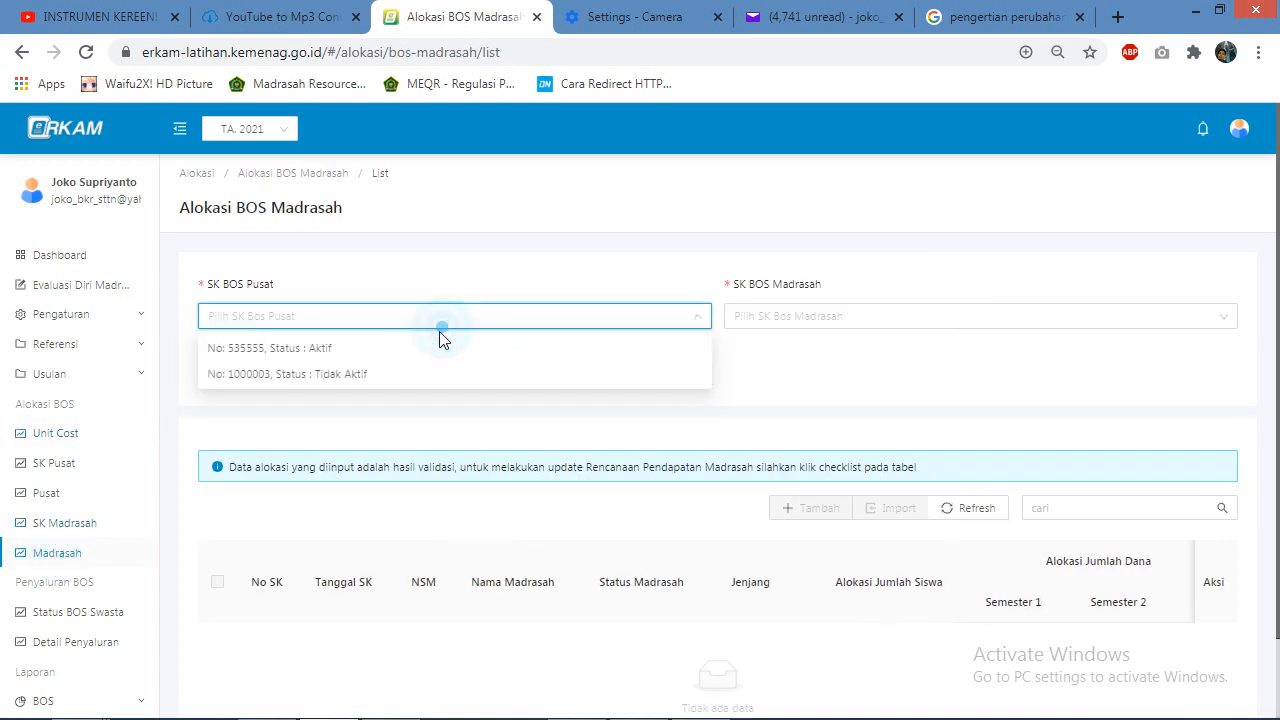
click(408, 353)
click(920, 318)
click(900, 345)
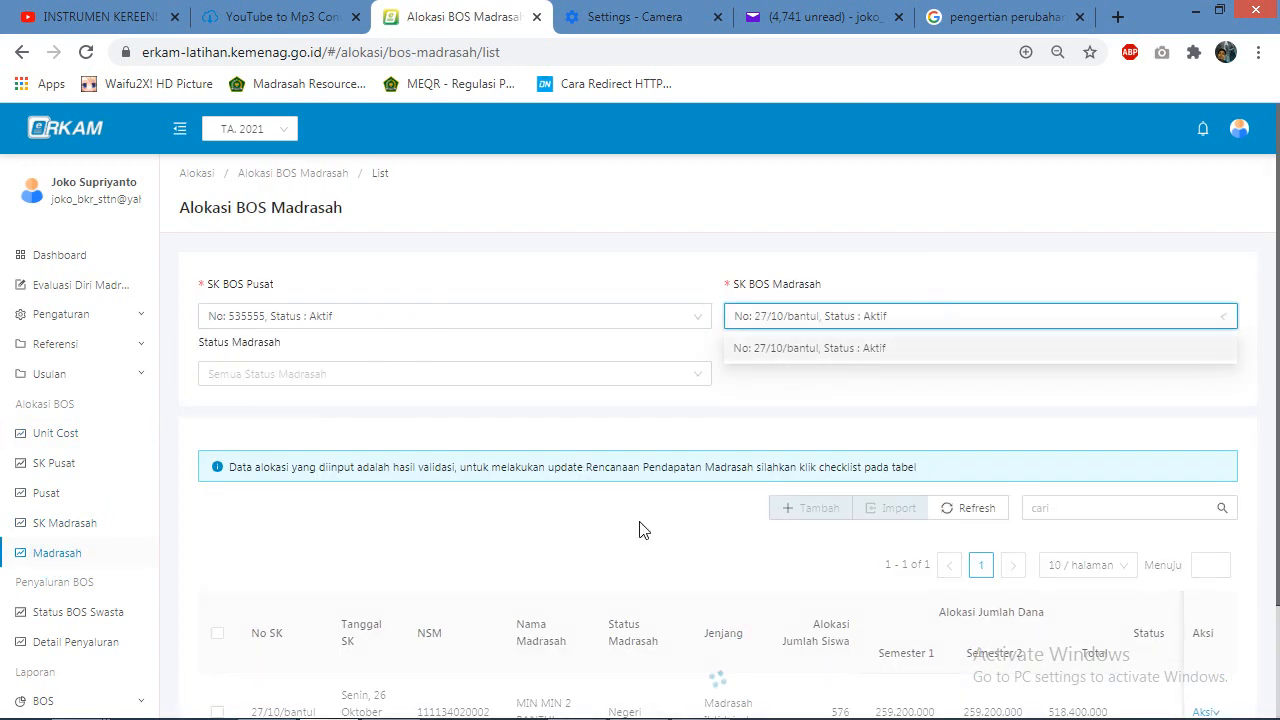
scroll(628, 552, down, 2)
click(582, 620)
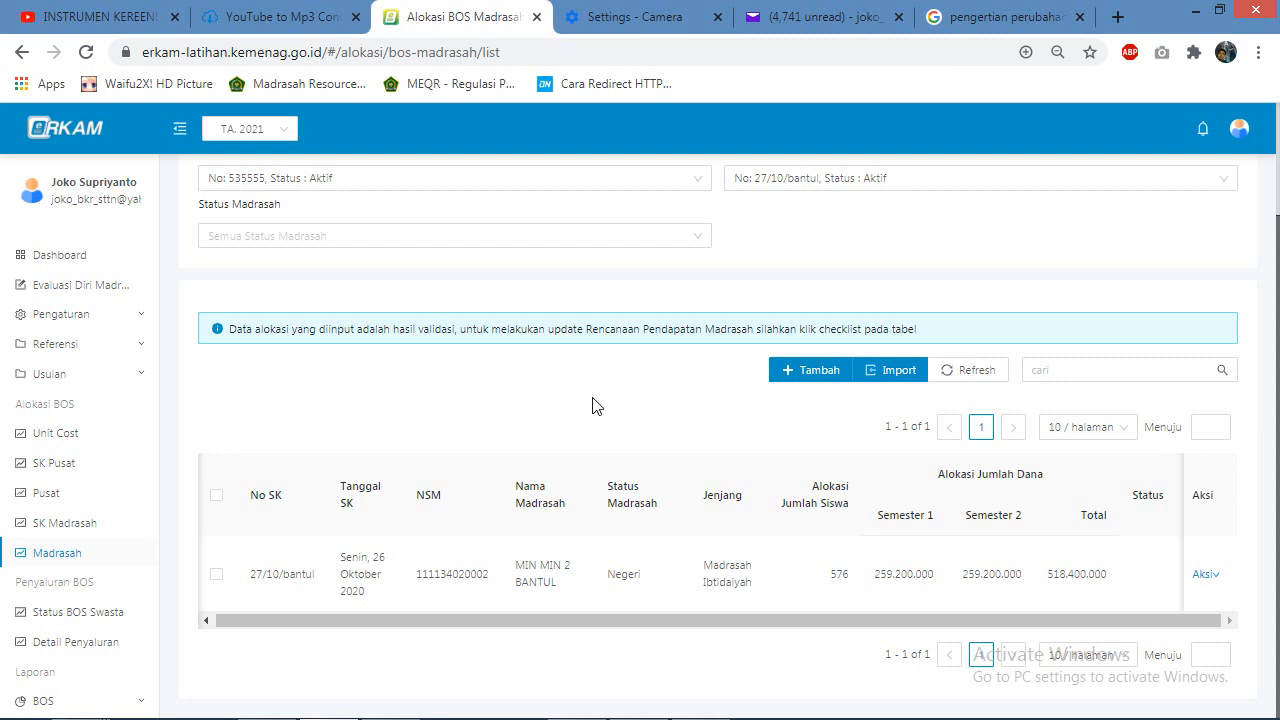
Step: View the Export Data and Import Data stages of the BOS allocation import, and leave without importing
click(872, 370)
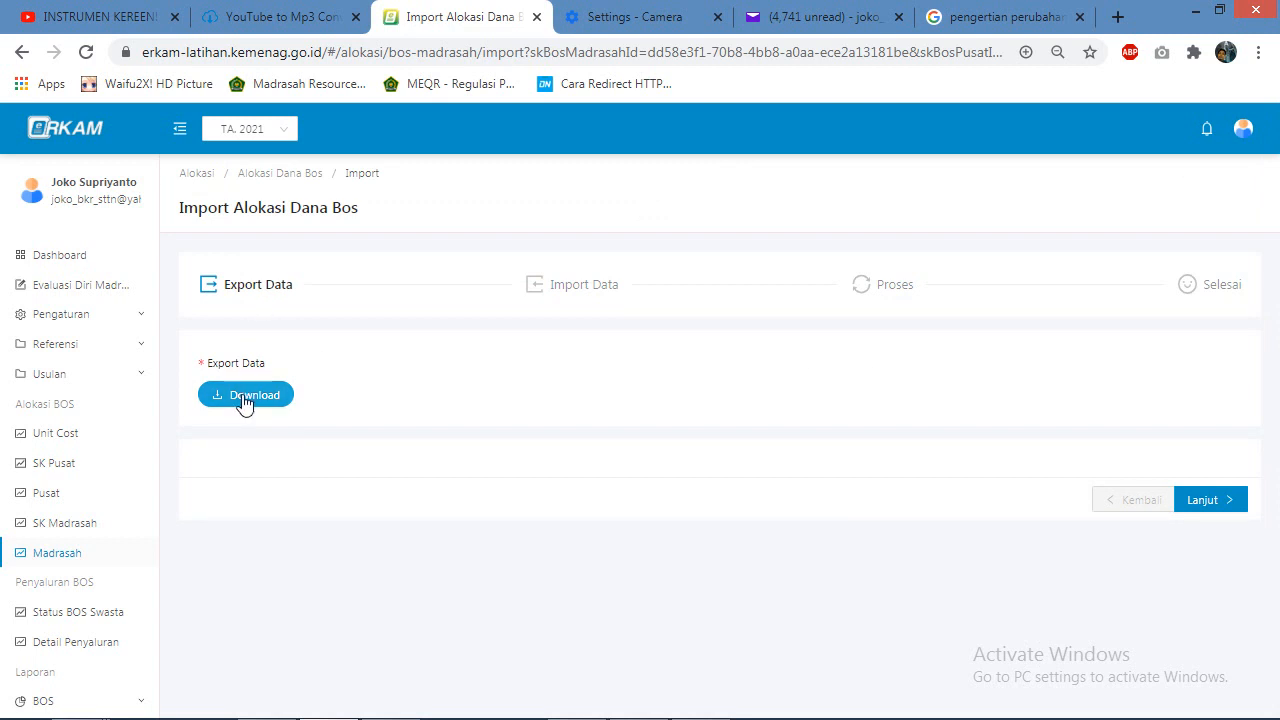
click(1222, 502)
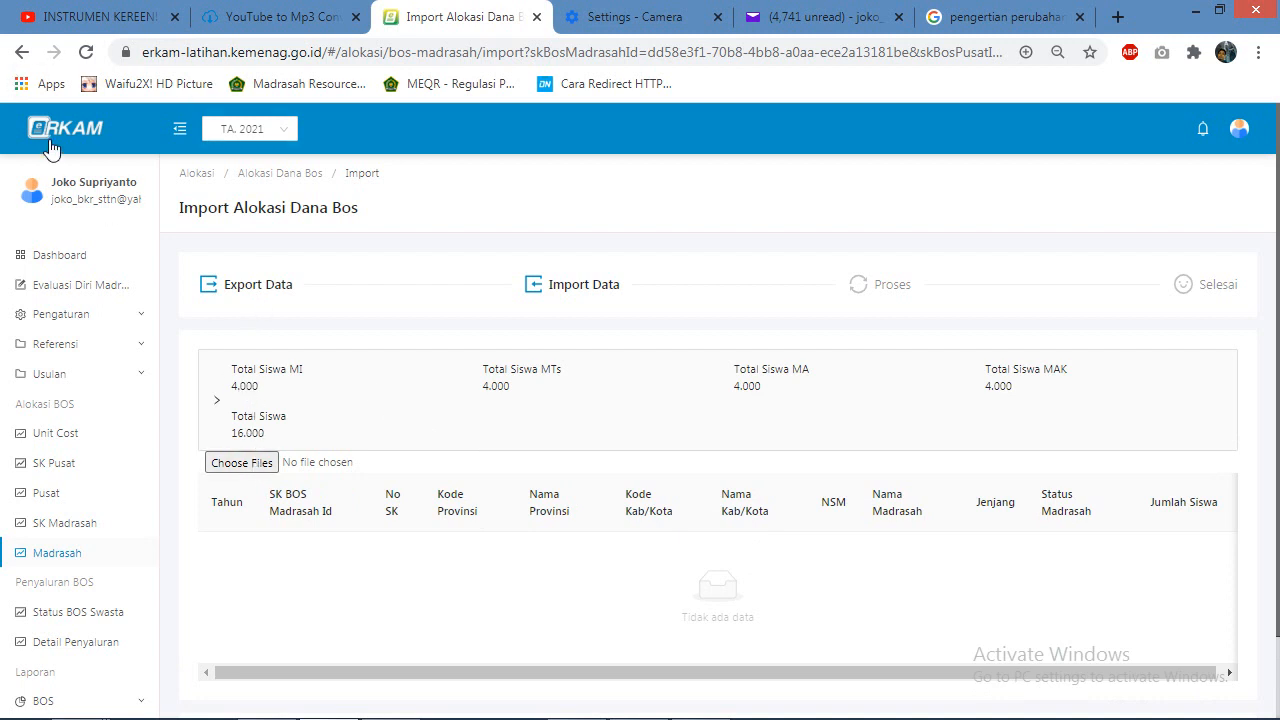
click(22, 52)
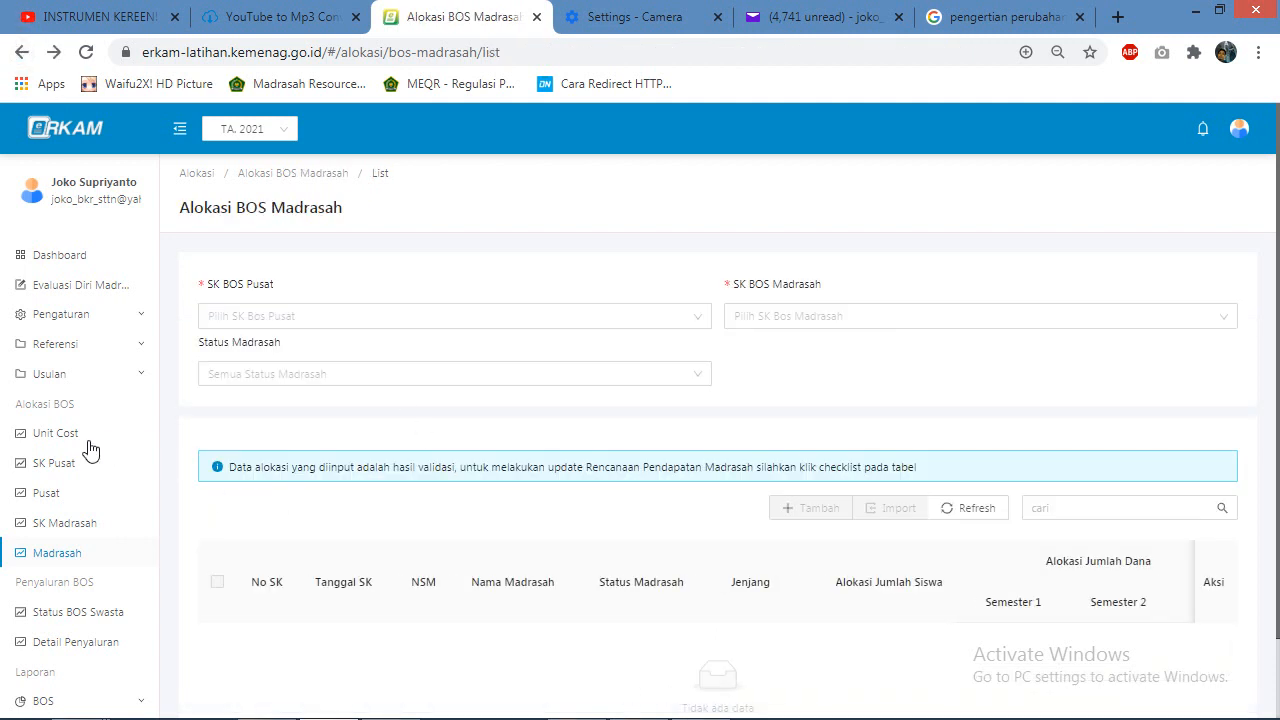
Step: Restore the Alokasi BOS Madrasah list filters to active central SK 535555 and madrasah SK 27/10/bantul
click(57, 553)
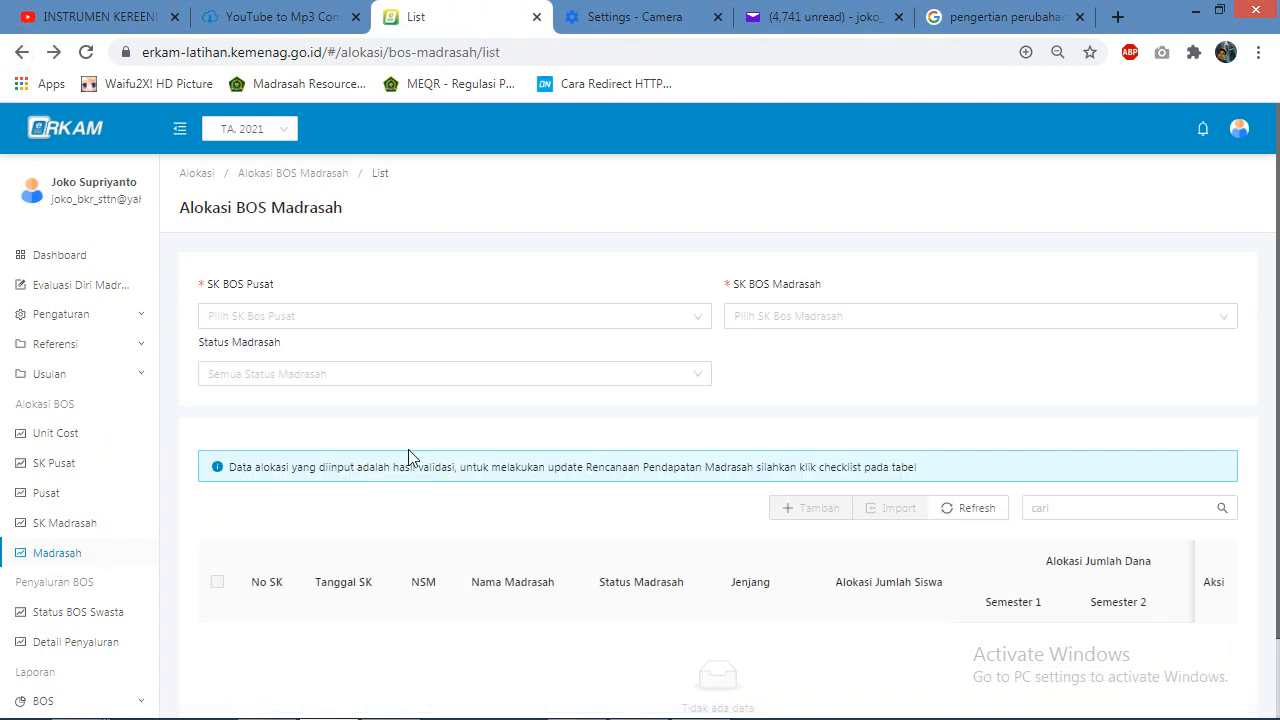
click(425, 322)
click(373, 350)
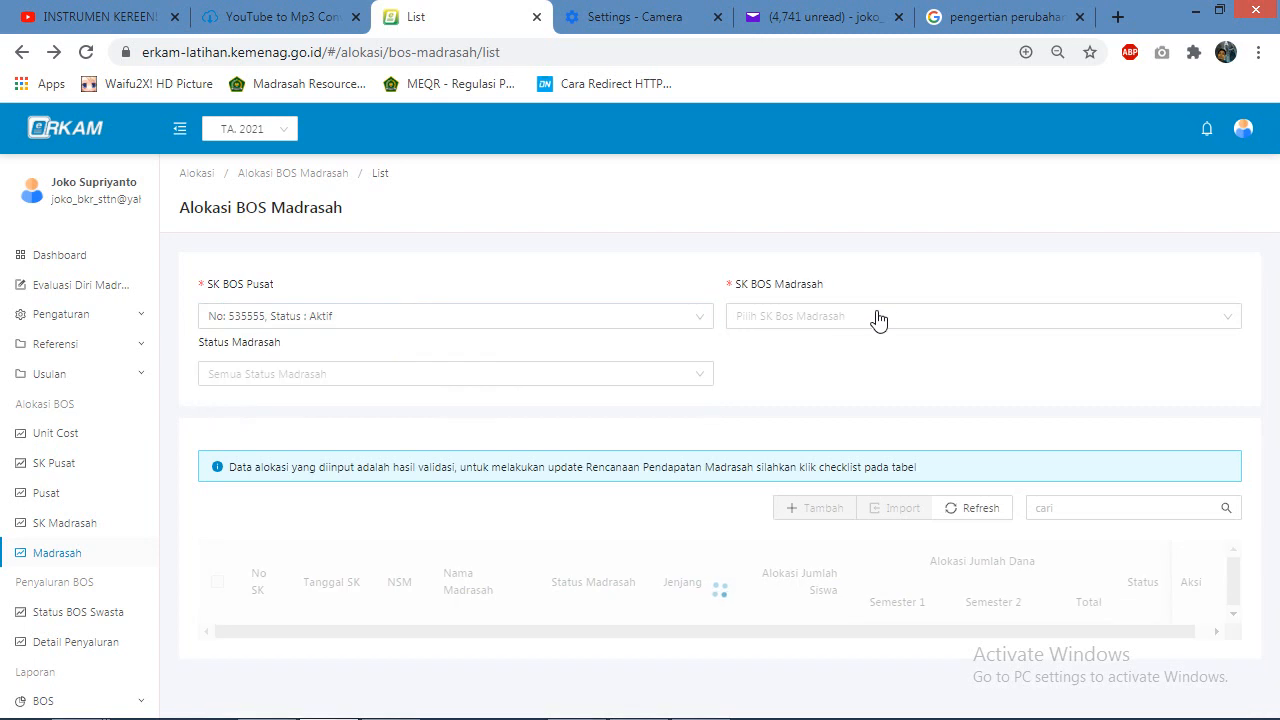
click(877, 318)
click(829, 352)
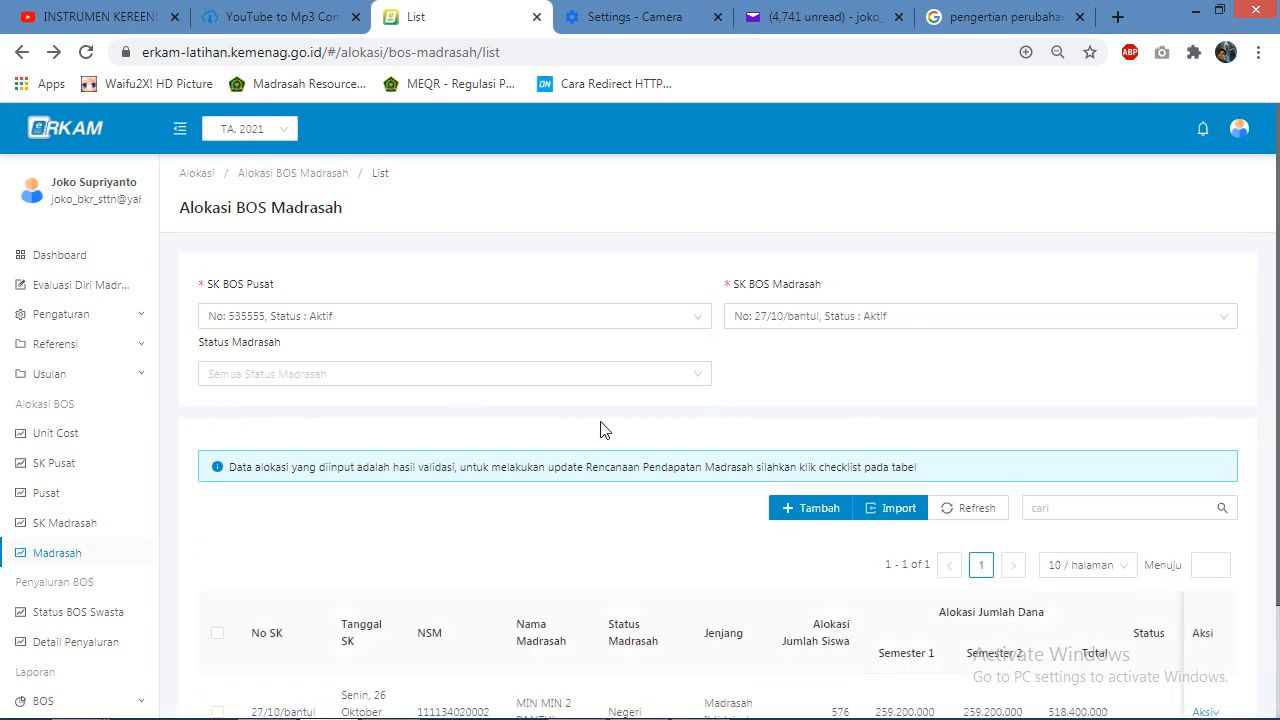
Step: Export the BOS allocation template from the import wizard and save it to the Desktop as template_alokasi_bos_Bantul_export_1603783060813.xlsx
scroll(629, 466, down, 2)
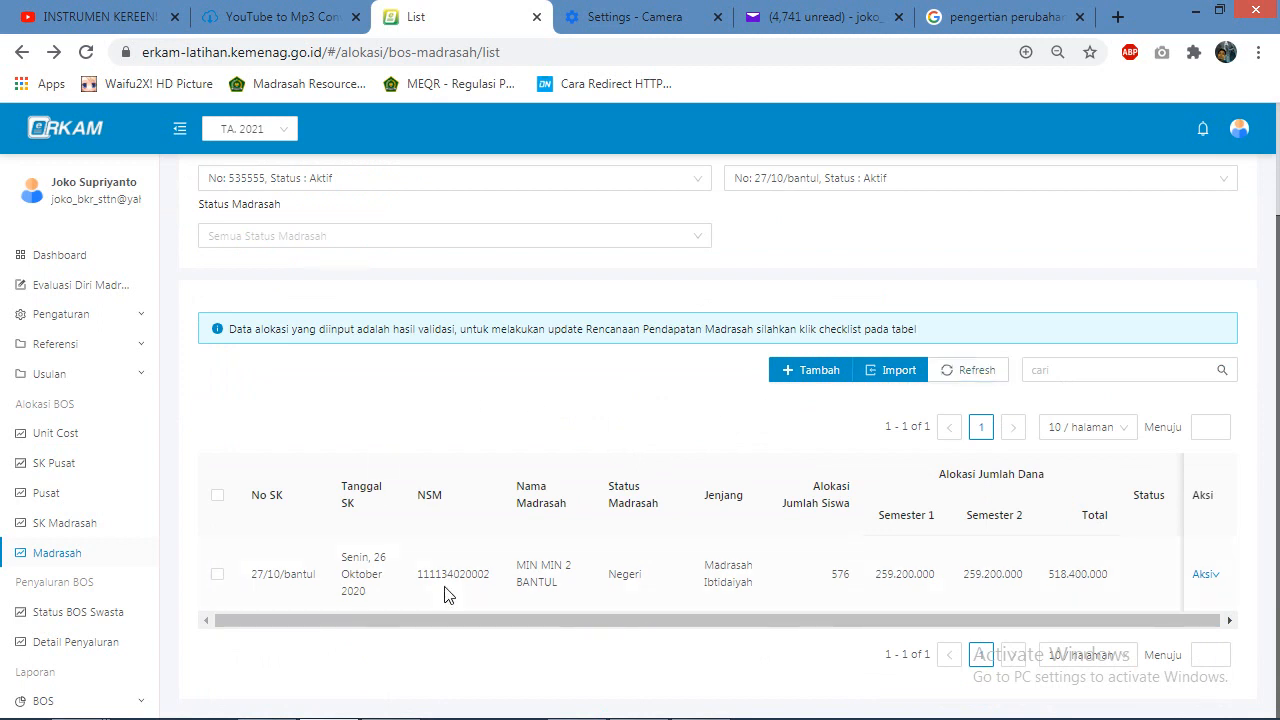
click(897, 372)
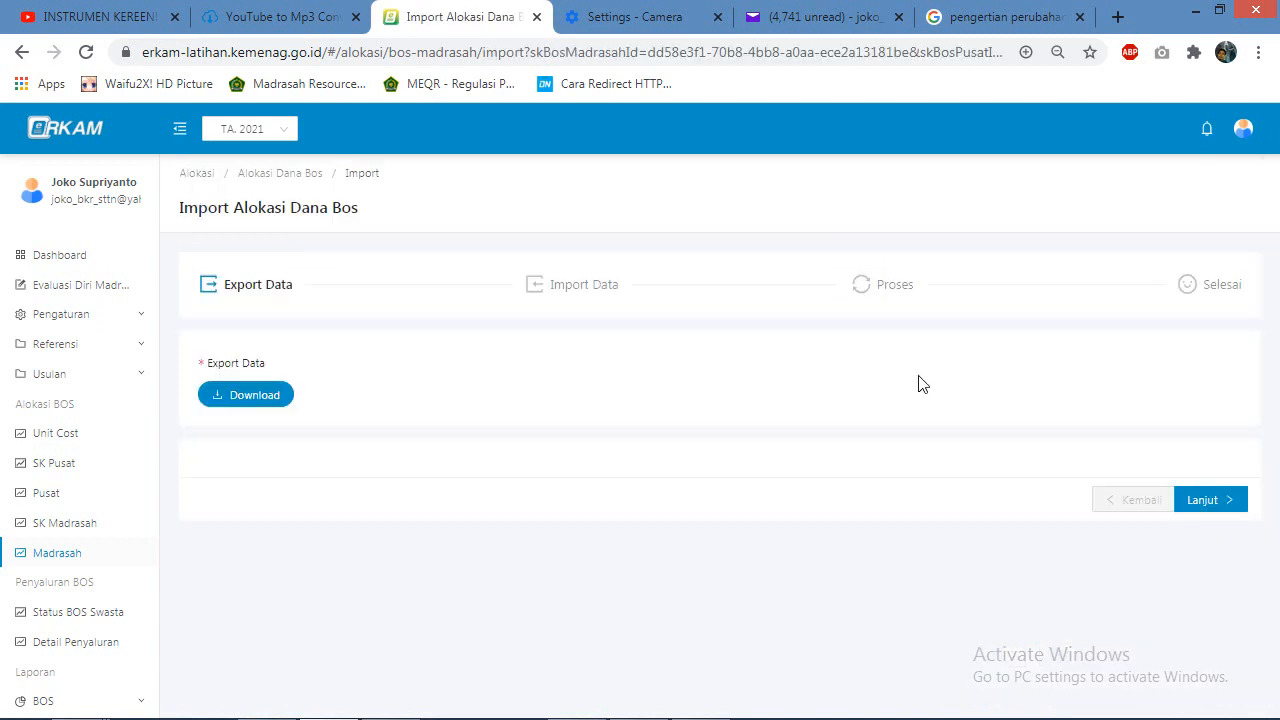
click(264, 396)
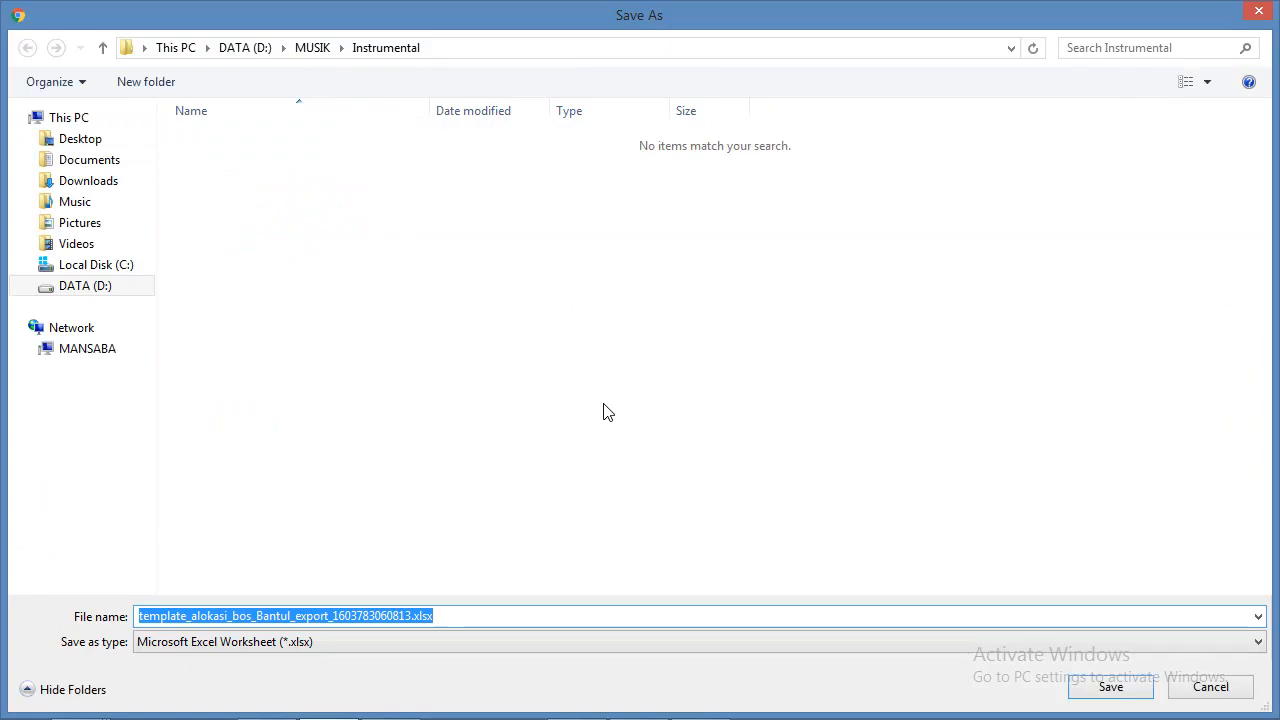
click(55, 140)
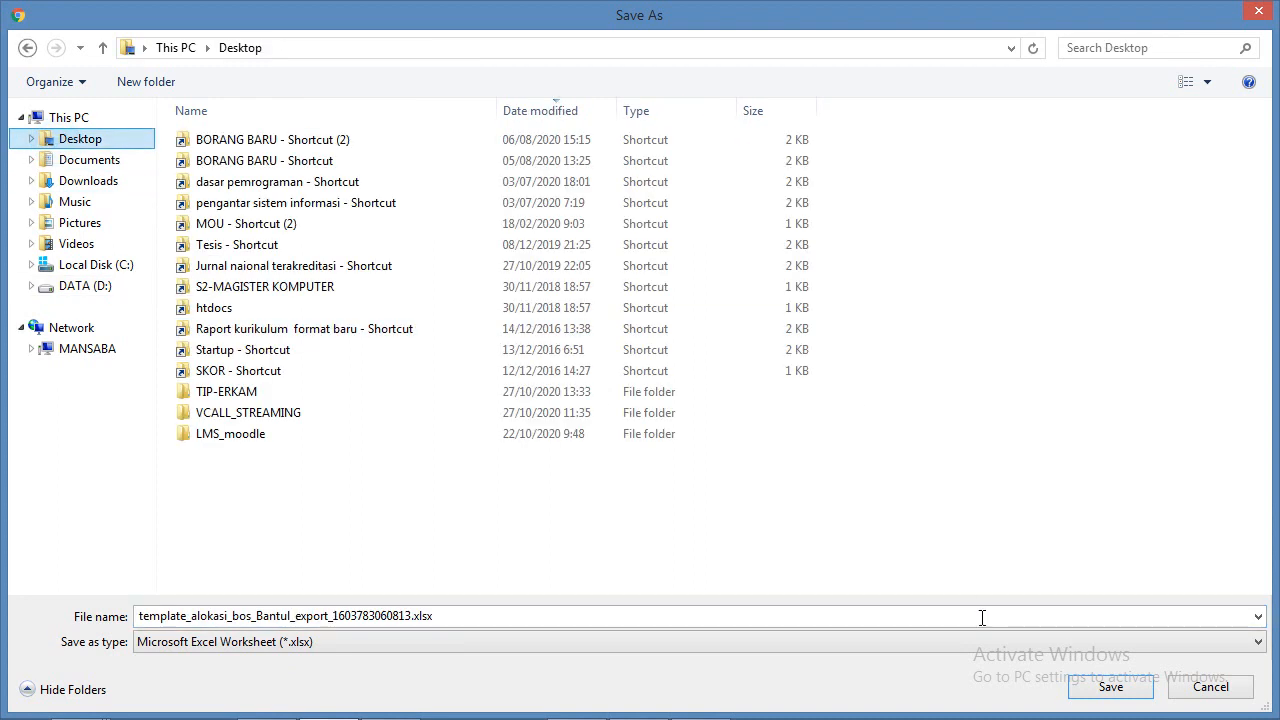
click(1080, 692)
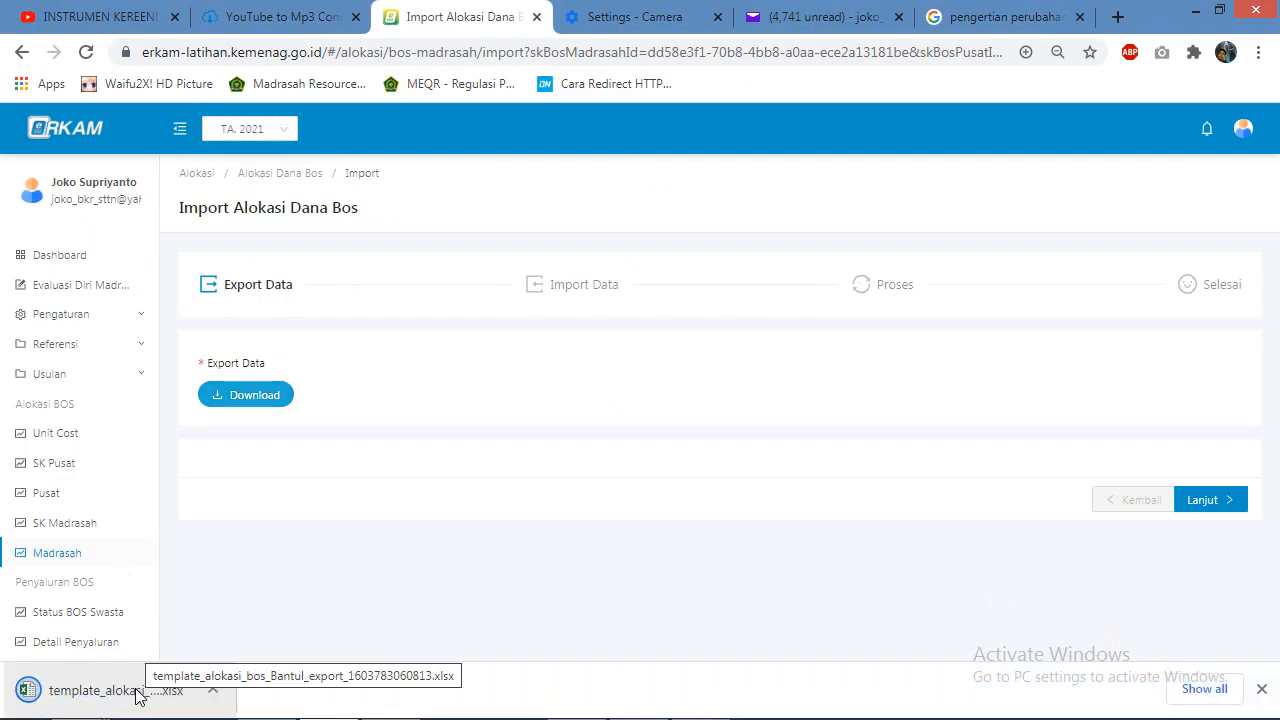
Step: Open the downloaded template in Excel, enable editing, and widen the nama_madrasah column to show the full madrasah names
click(138, 690)
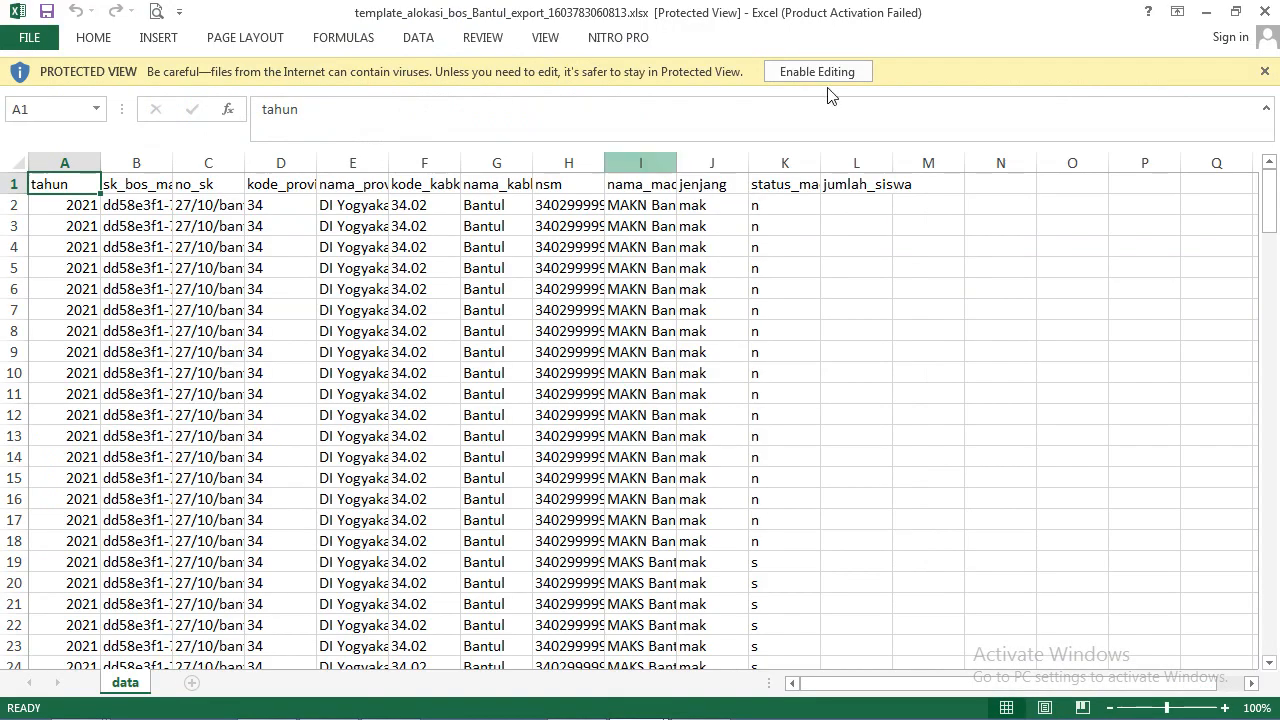
click(830, 74)
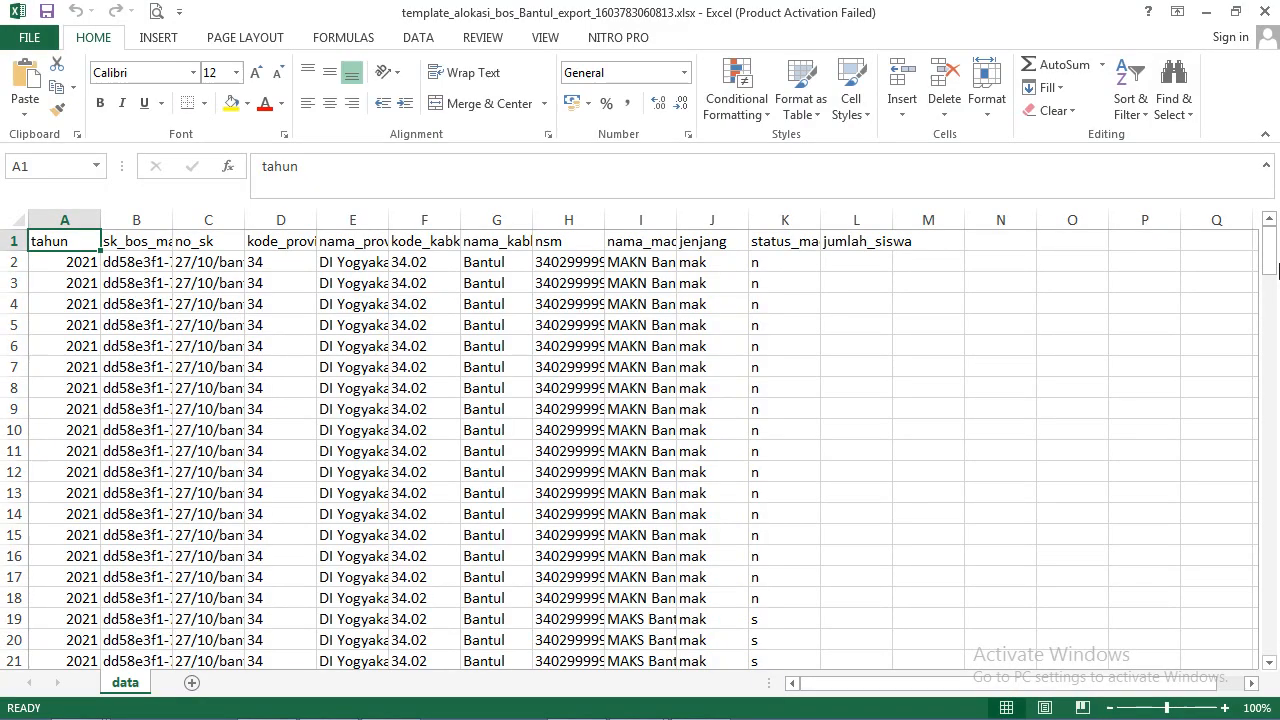
click(306, 366)
scroll(391, 408, down, 20)
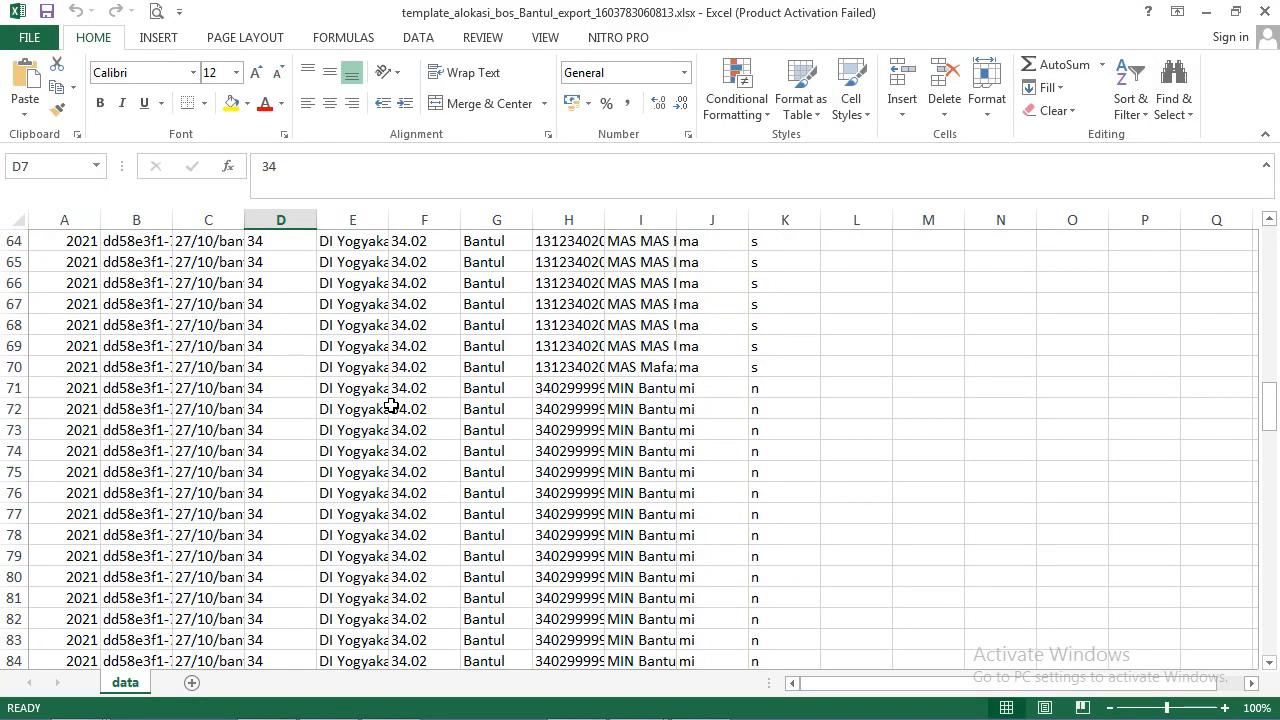
double_click(676, 219)
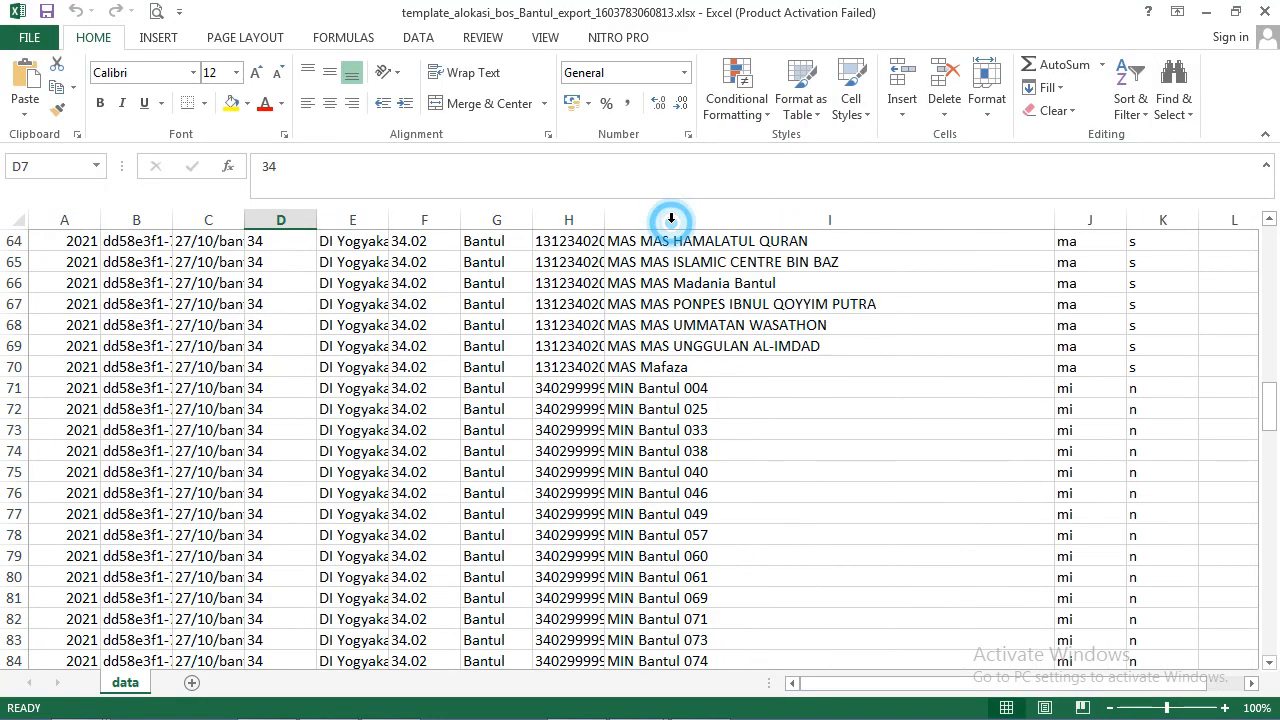
drag(1059, 214, 912, 217)
scroll(1106, 377, up, 4)
drag(1272, 385, 1273, 225)
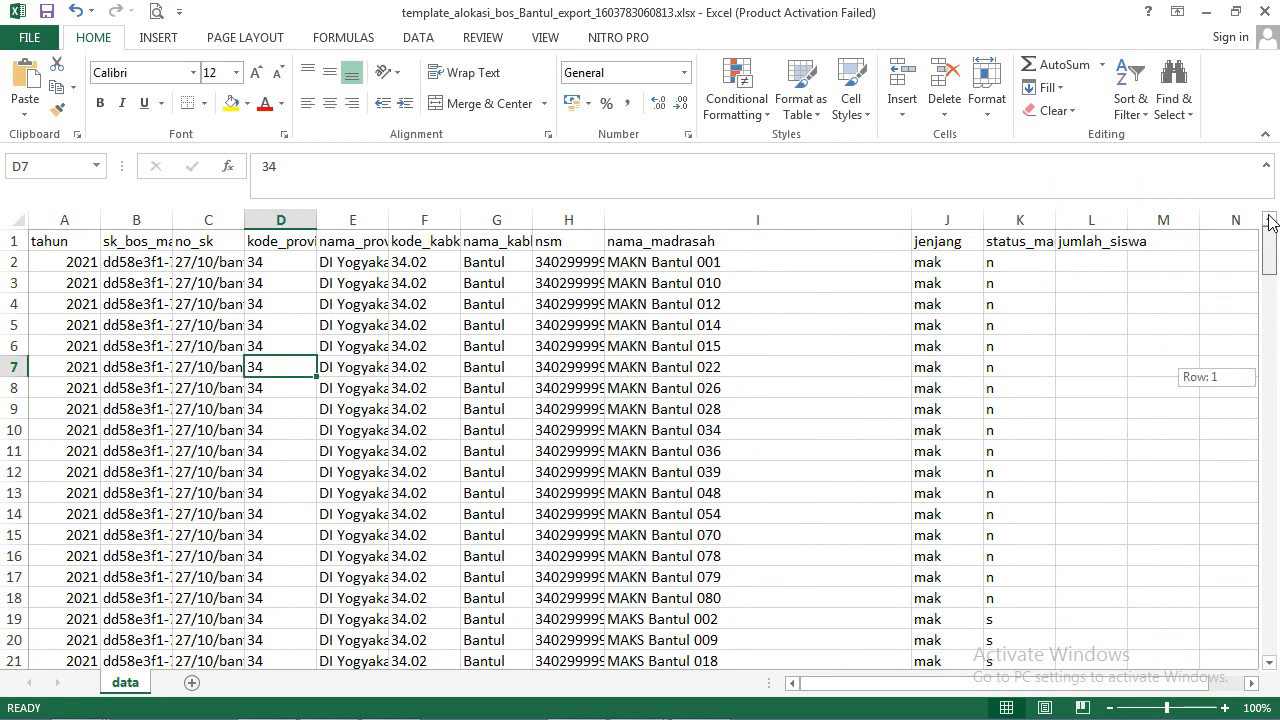
Step: Examine the jenjang and status_madrasah columns across the mak, ma, mi and mts rows of the template
click(1003, 263)
scroll(1143, 543, down, 9)
scroll(1088, 420, up, 3)
click(1029, 317)
scroll(1034, 357, up, 6)
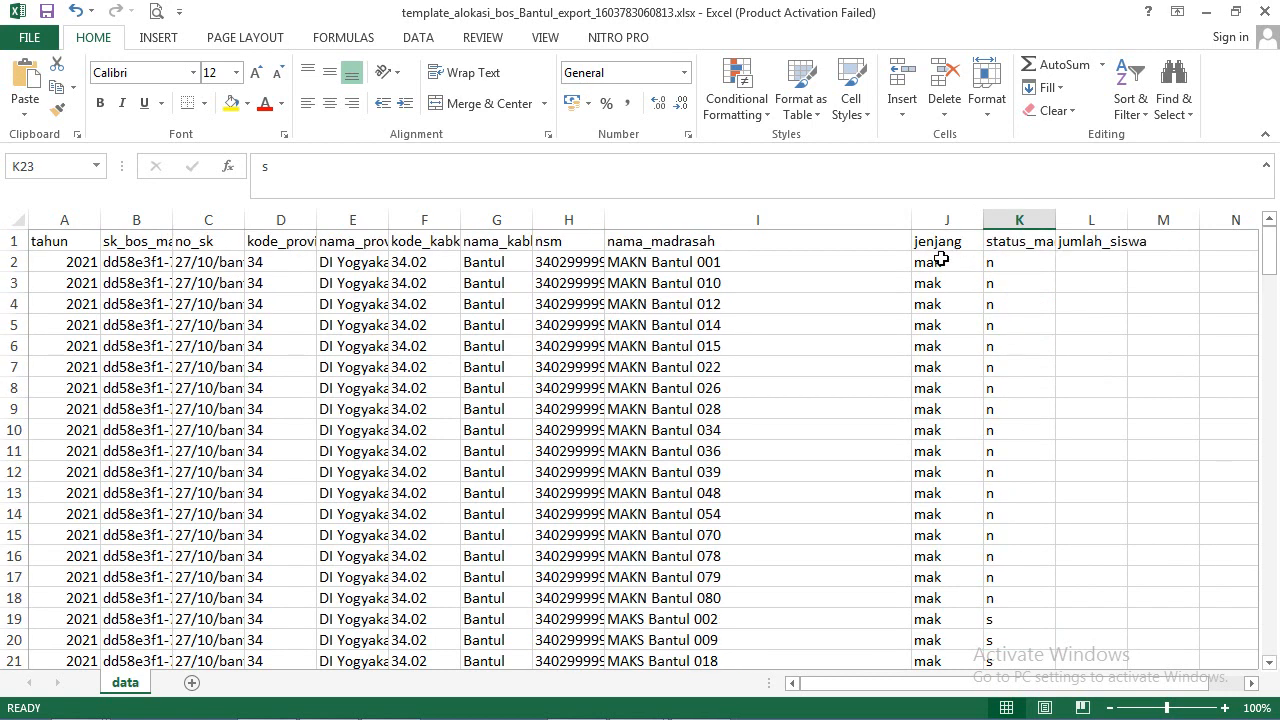
scroll(972, 430, down, 8)
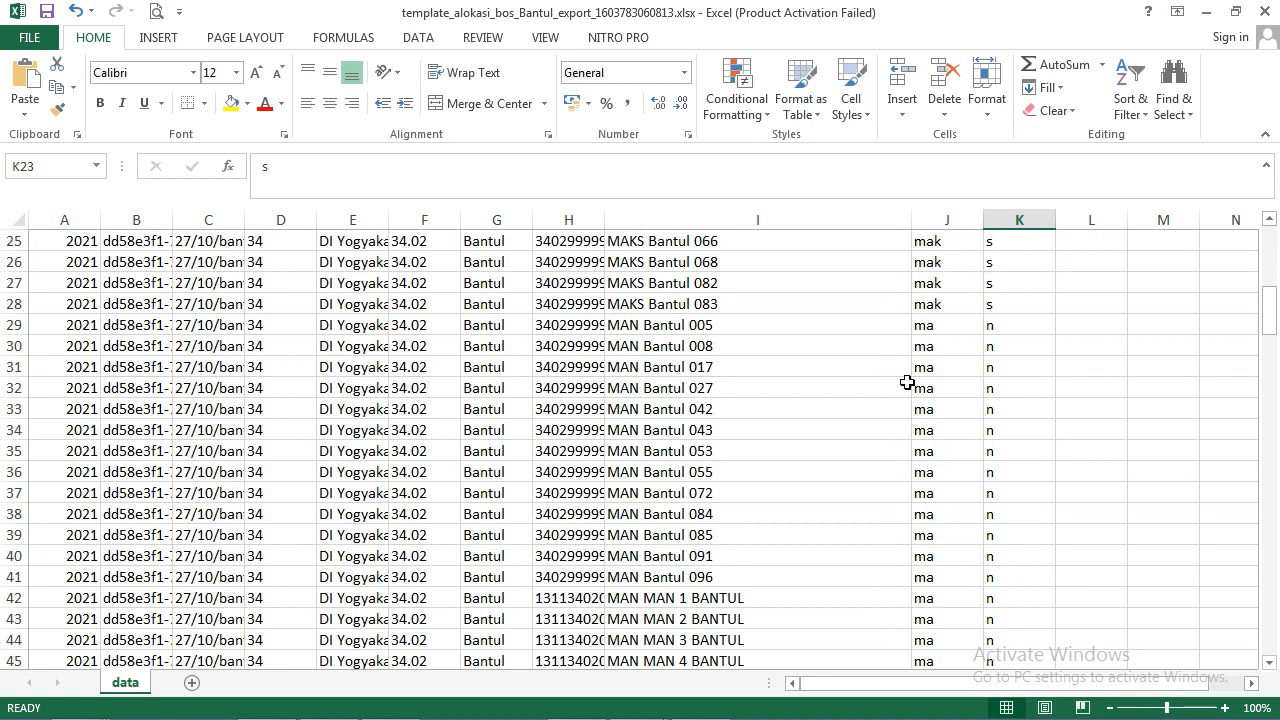
click(917, 323)
scroll(1025, 508, down, 5)
scroll(1025, 508, down, 15)
click(945, 346)
scroll(922, 543, down, 1)
scroll(922, 543, down, 13)
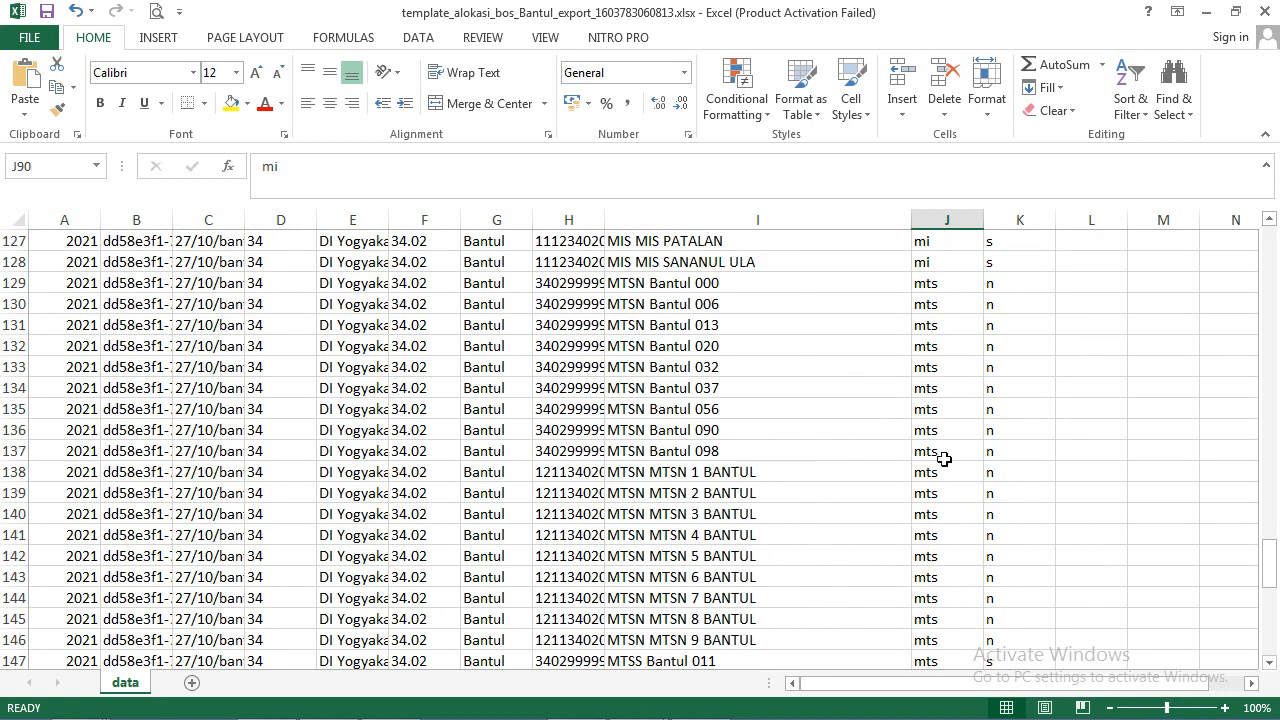
click(942, 430)
scroll(1000, 596, up, 20)
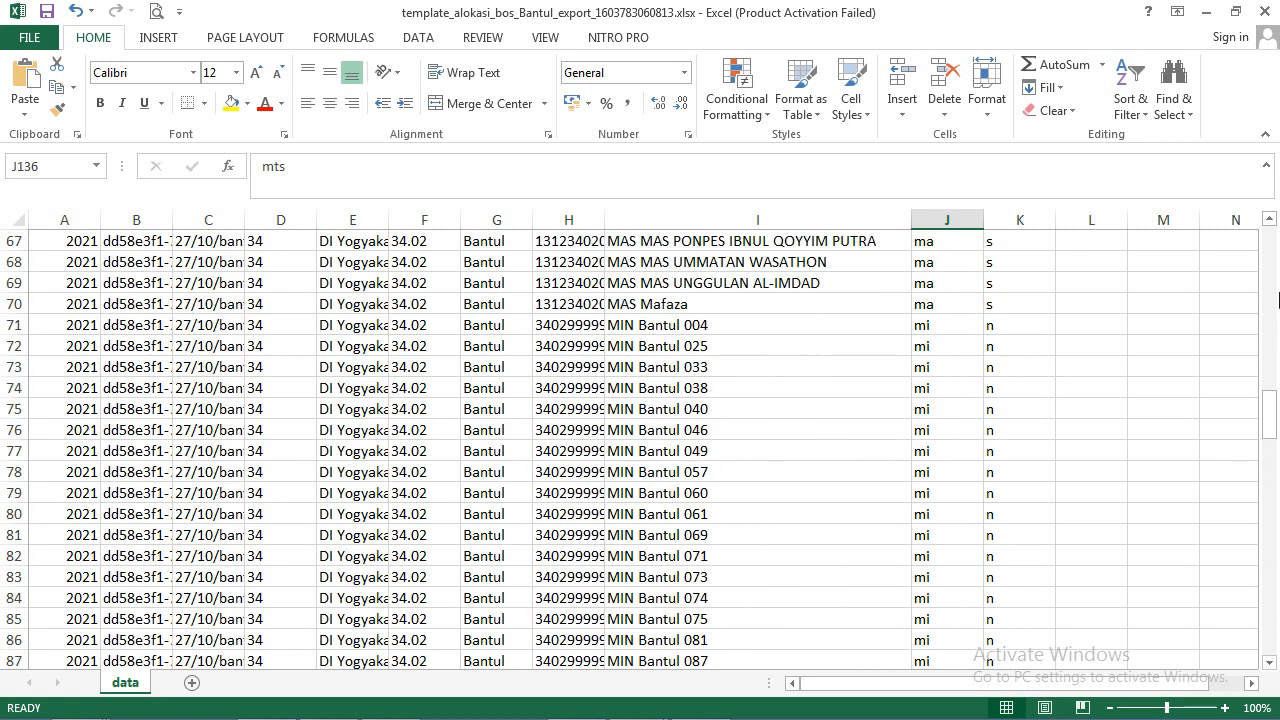
drag(1271, 410, 1272, 182)
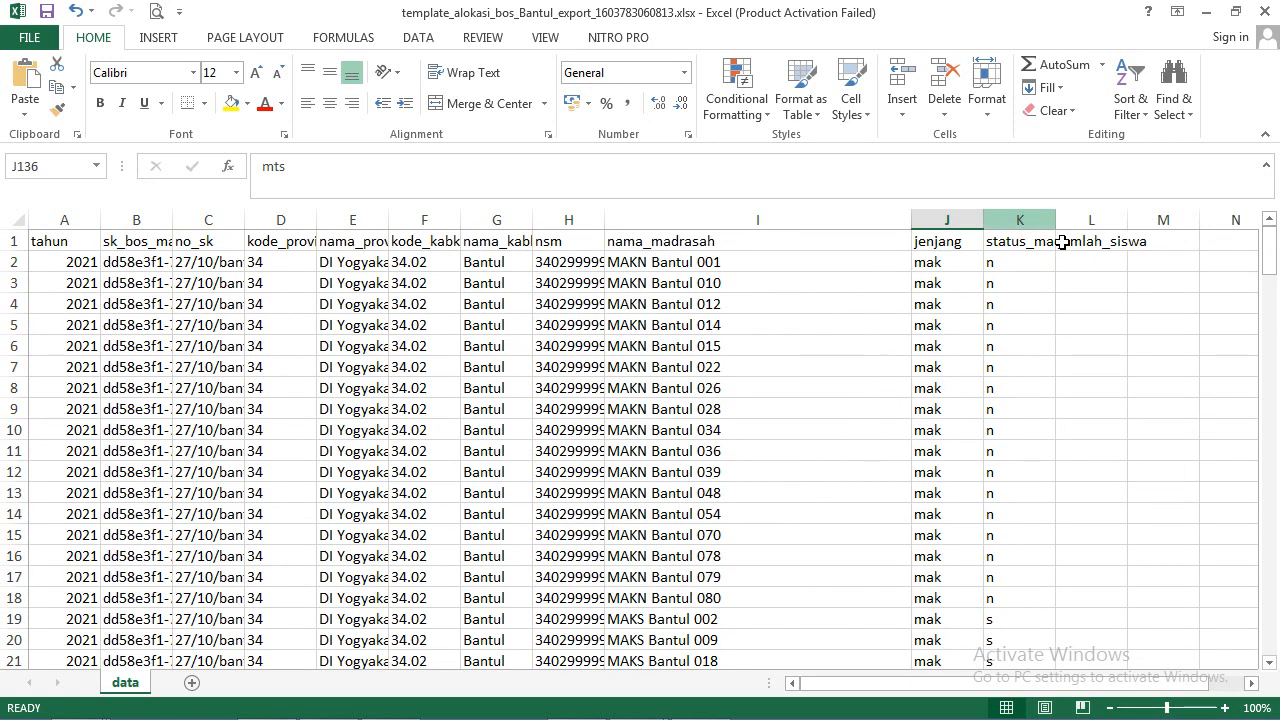
Step: Widen the jumlah_siswa column, enter 200, 213 and 500 for MAKN Bantul 001, 010 and 012, then save and close the workbook
drag(1127, 219, 1166, 217)
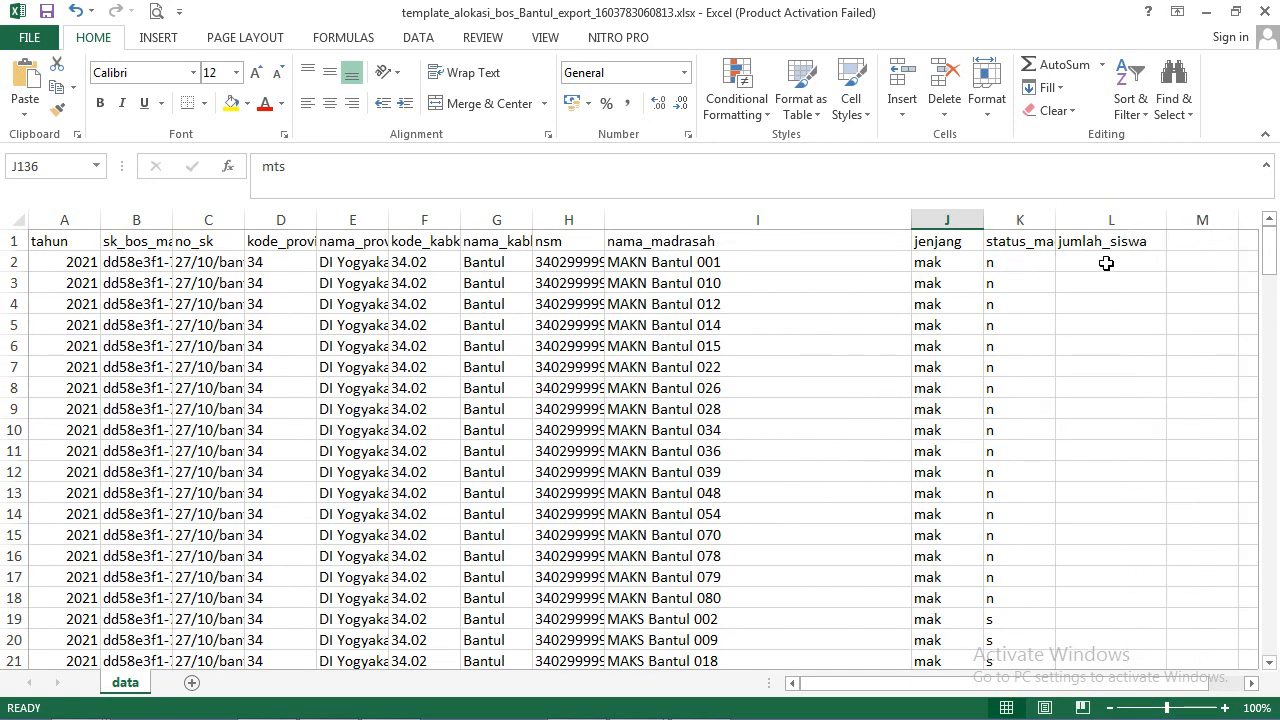
click(1107, 261)
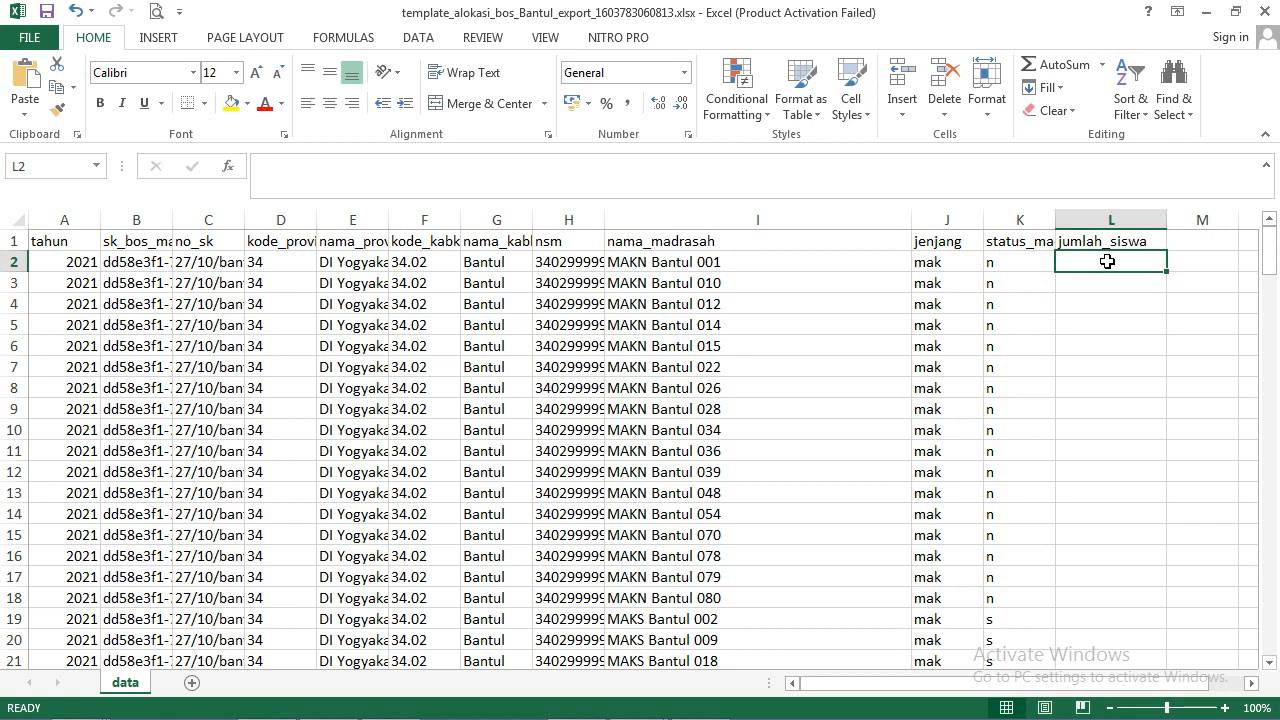
text(200)
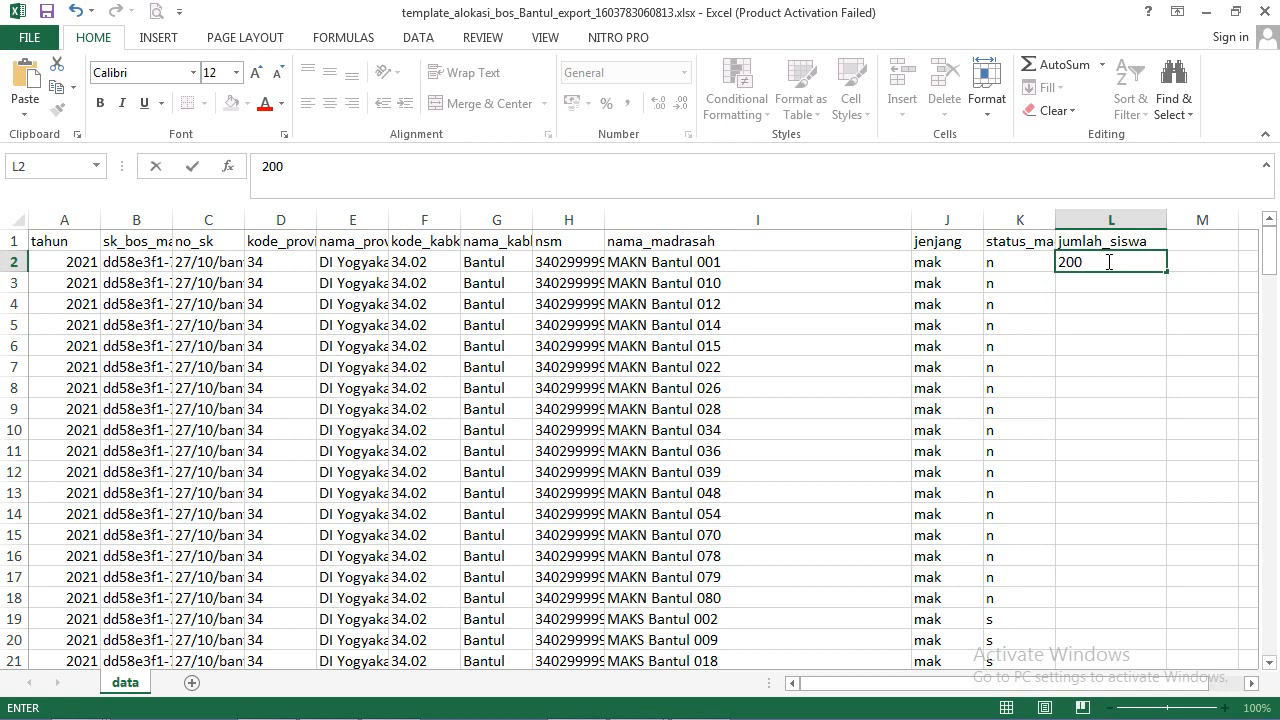
key(Return)
text(2)
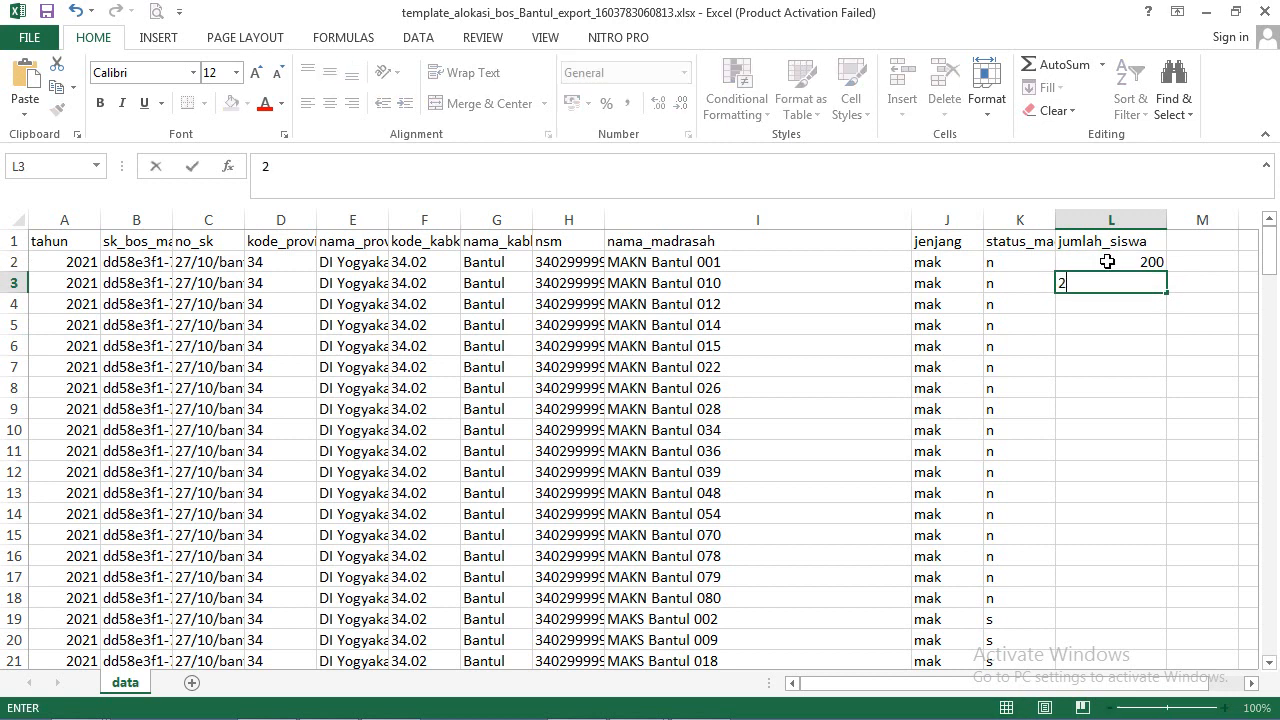
text(13)
key(Return)
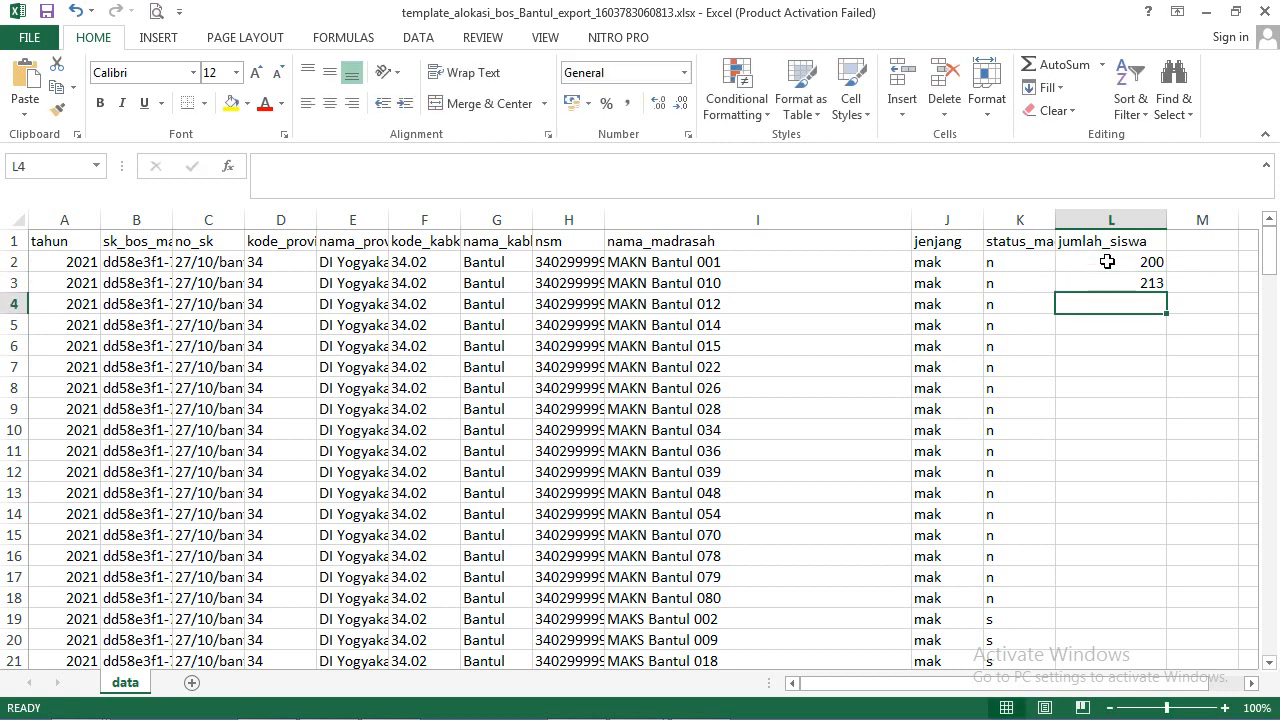
text(500)
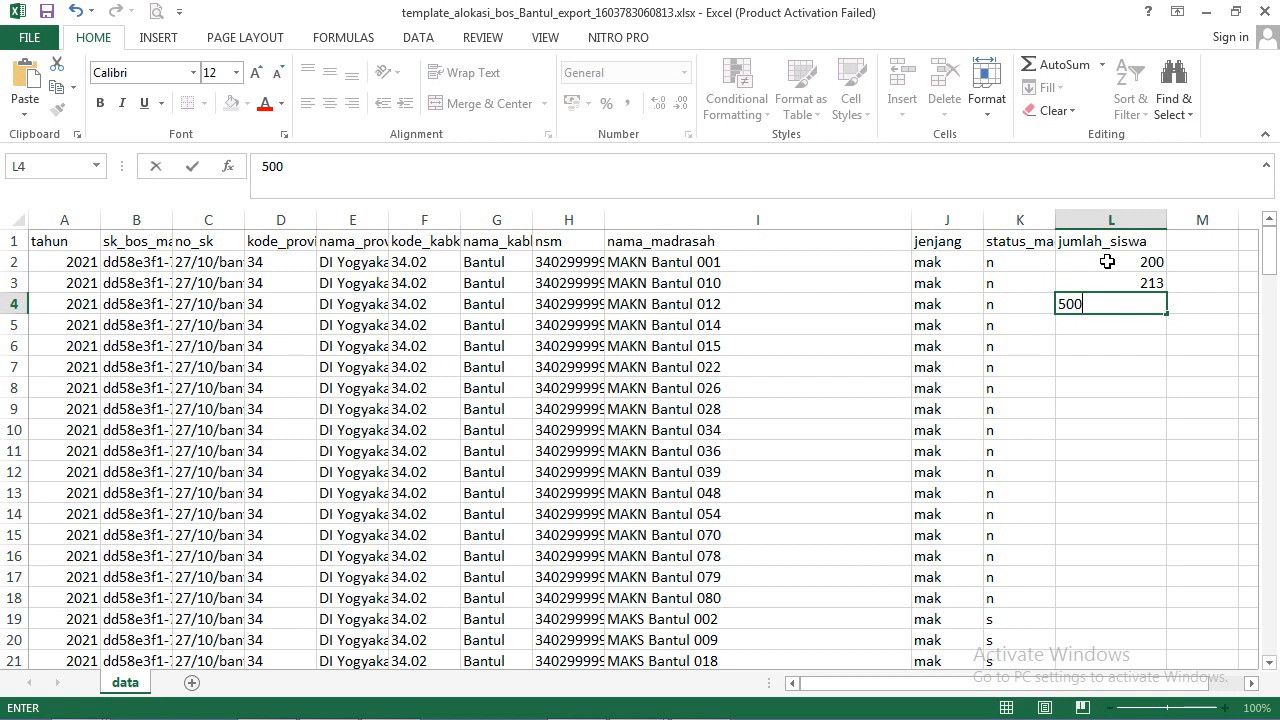
key(Return)
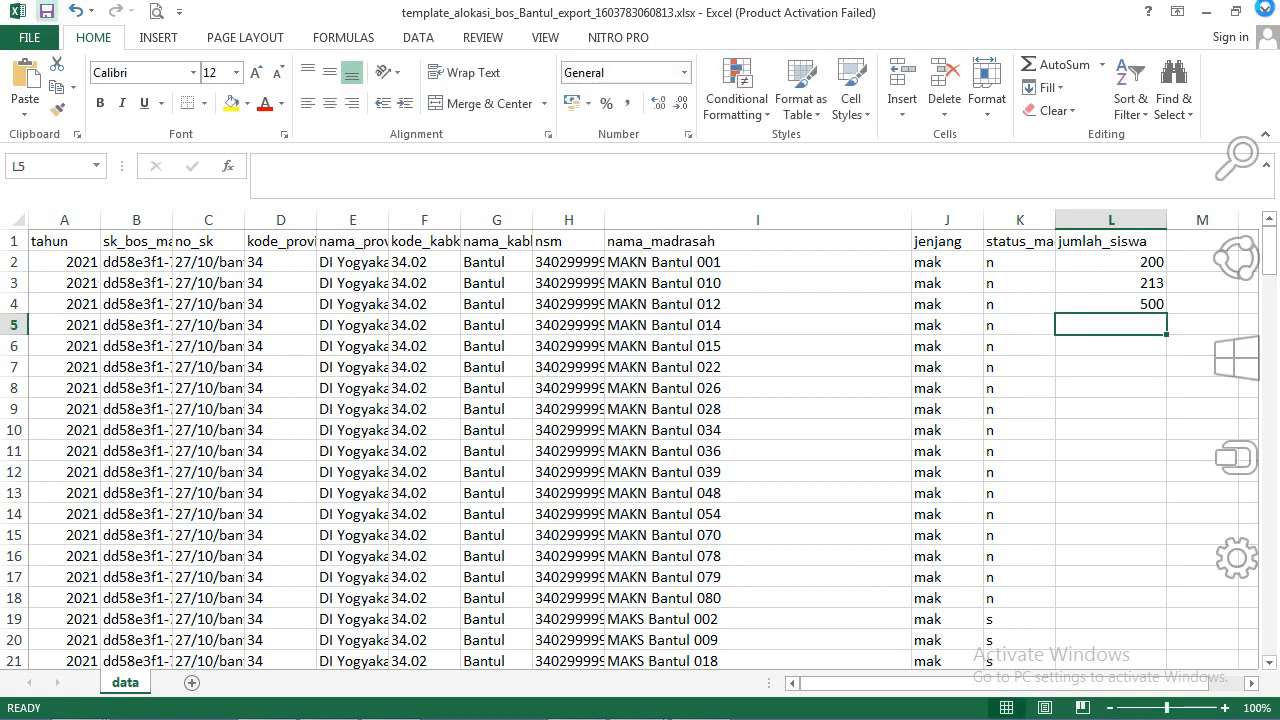
click(1262, 10)
Step: Back in the ERKAM import wizard, load template_alokasi_bos_Bantul_export_1603783060813.xlsx from the Desktop in the Import Data stage and advance to Proses
mouse_move(390, 714)
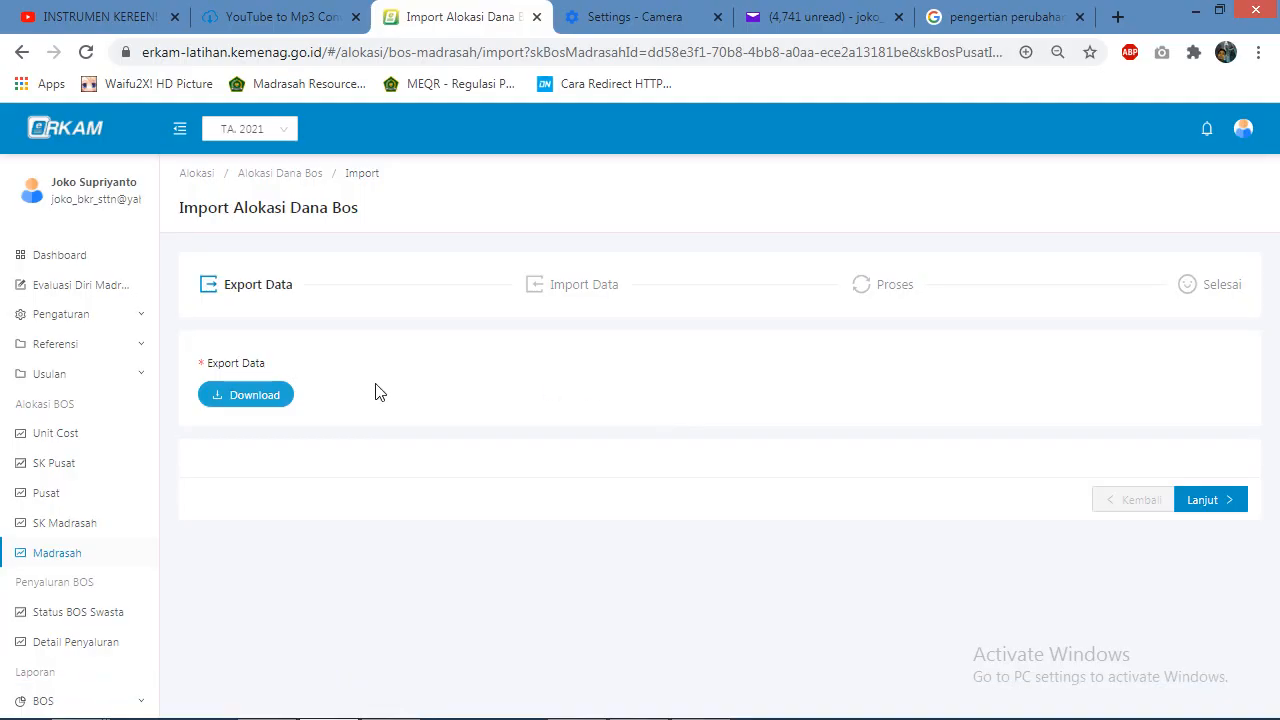
click(1201, 501)
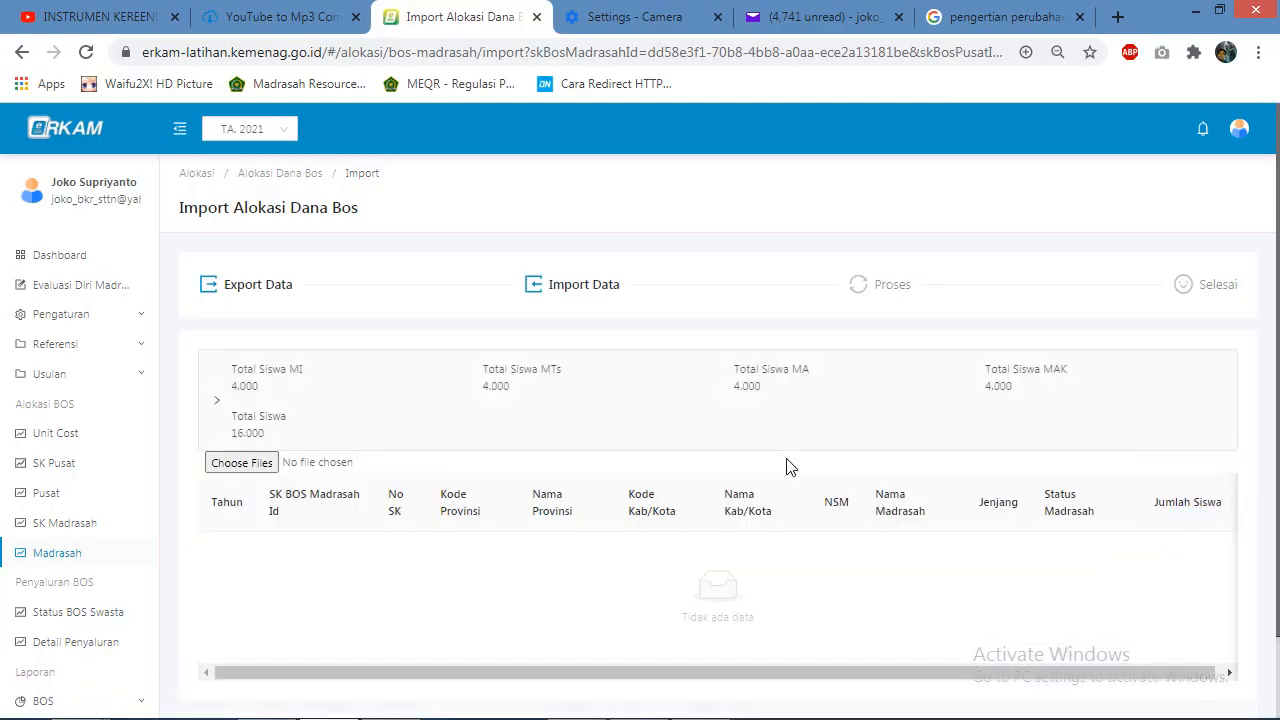
click(237, 464)
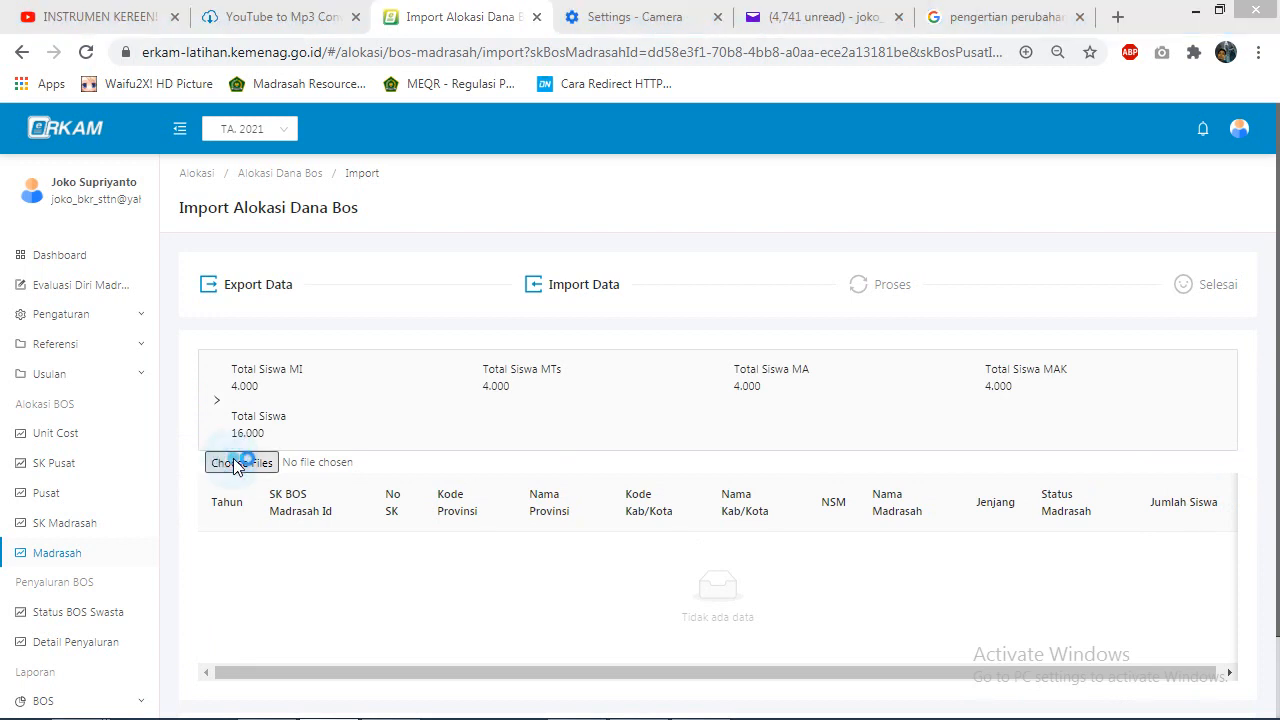
click(80, 146)
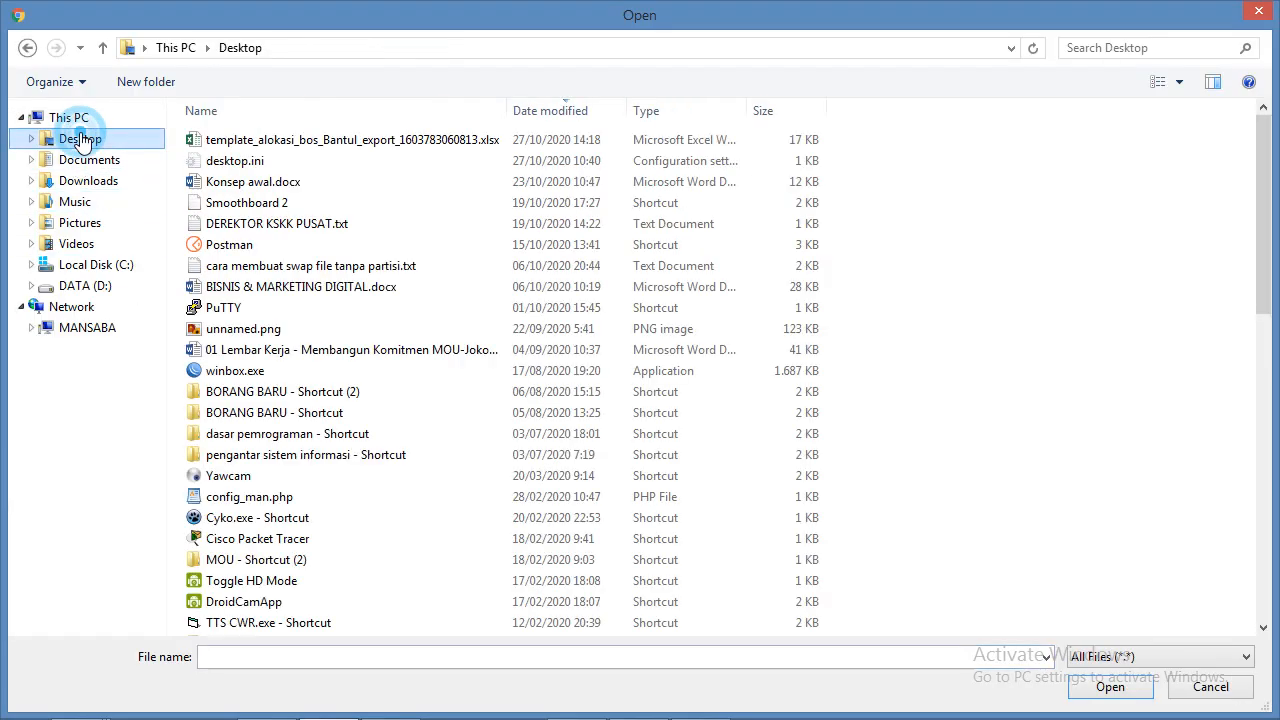
double_click(226, 141)
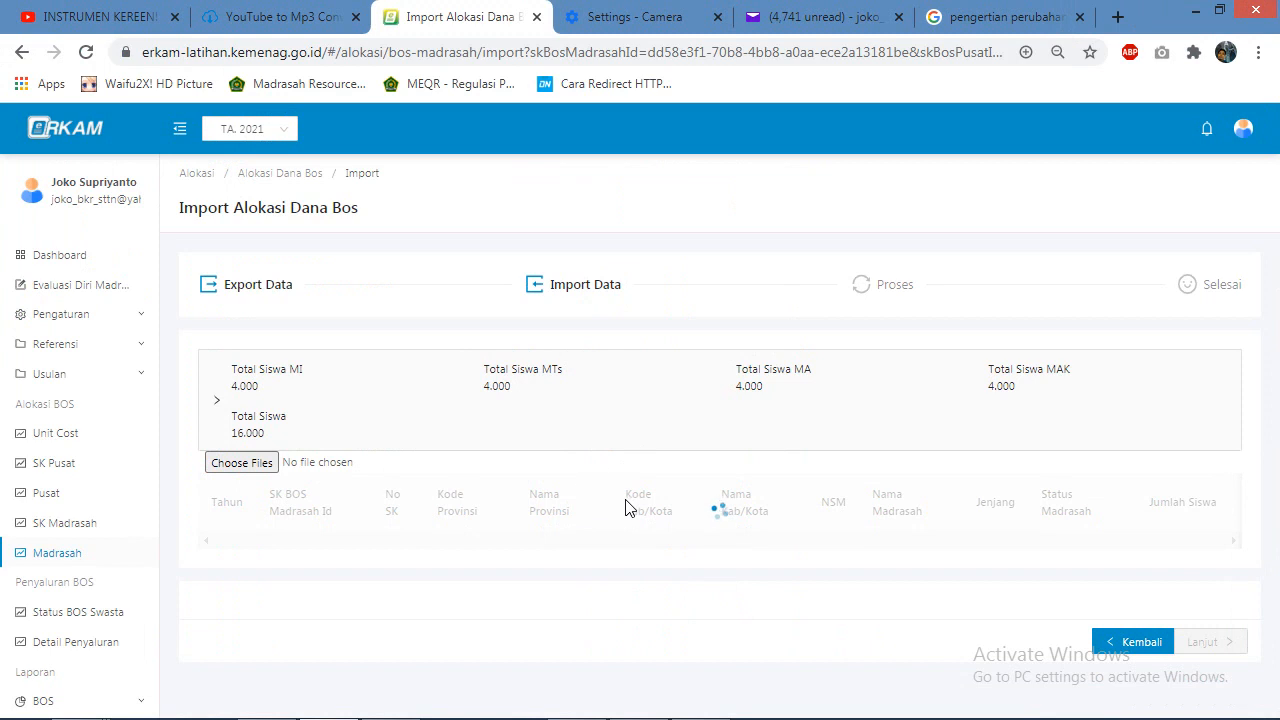
scroll(658, 509, down, 3)
scroll(658, 509, down, 6)
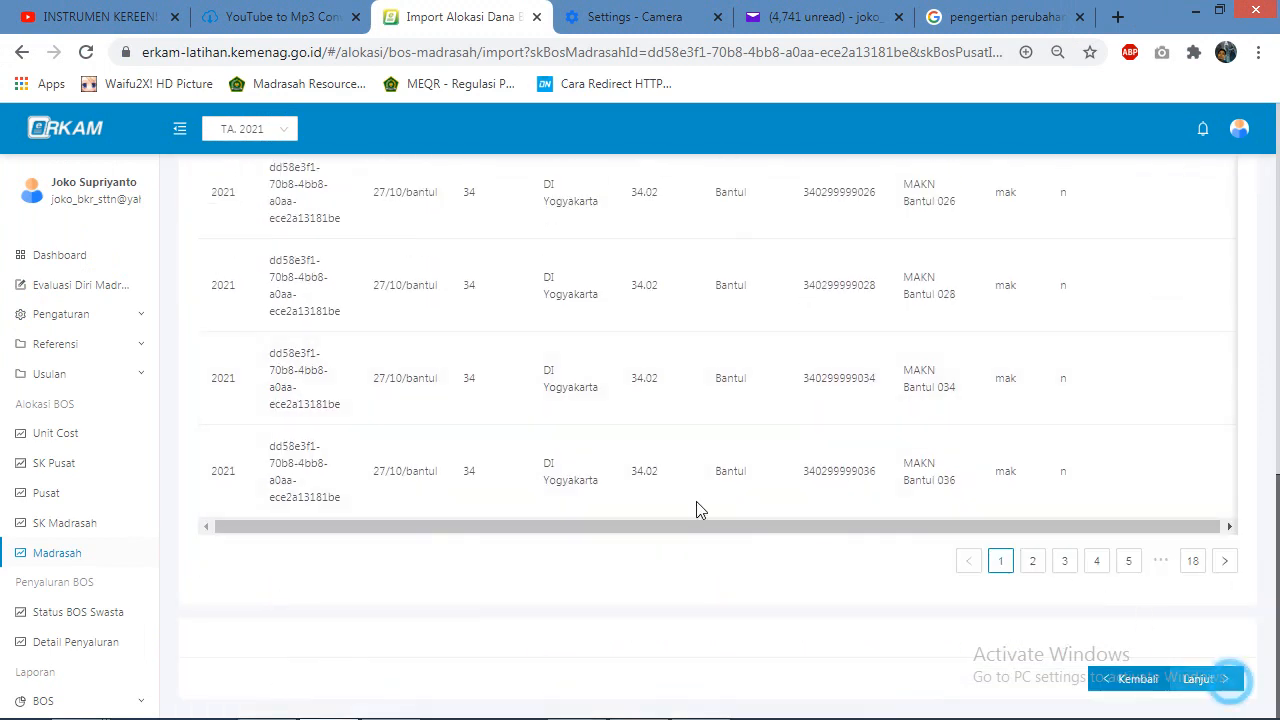
Step: Examine the Proses stage, checking the execution counters and the Jumlah Siswa values of the loaded madrasah rows
scroll(660, 495, up, 5)
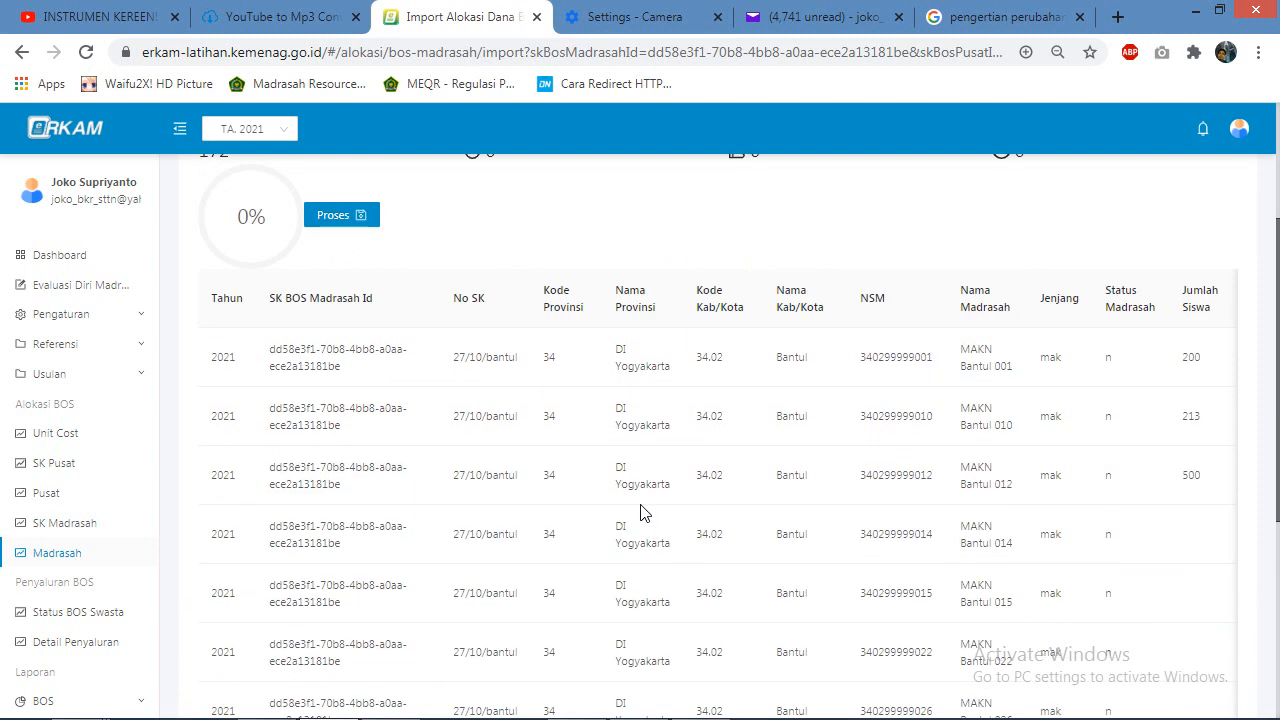
scroll(643, 513, up, 3)
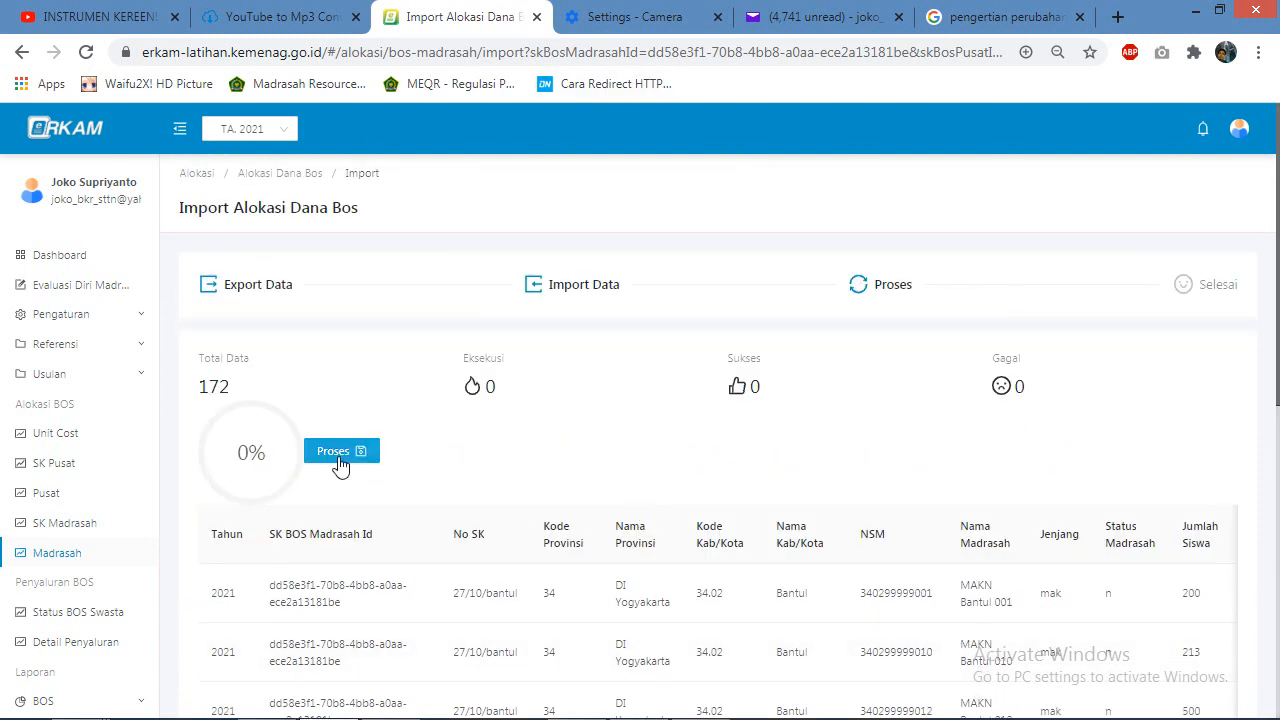
scroll(480, 465, down, 2)
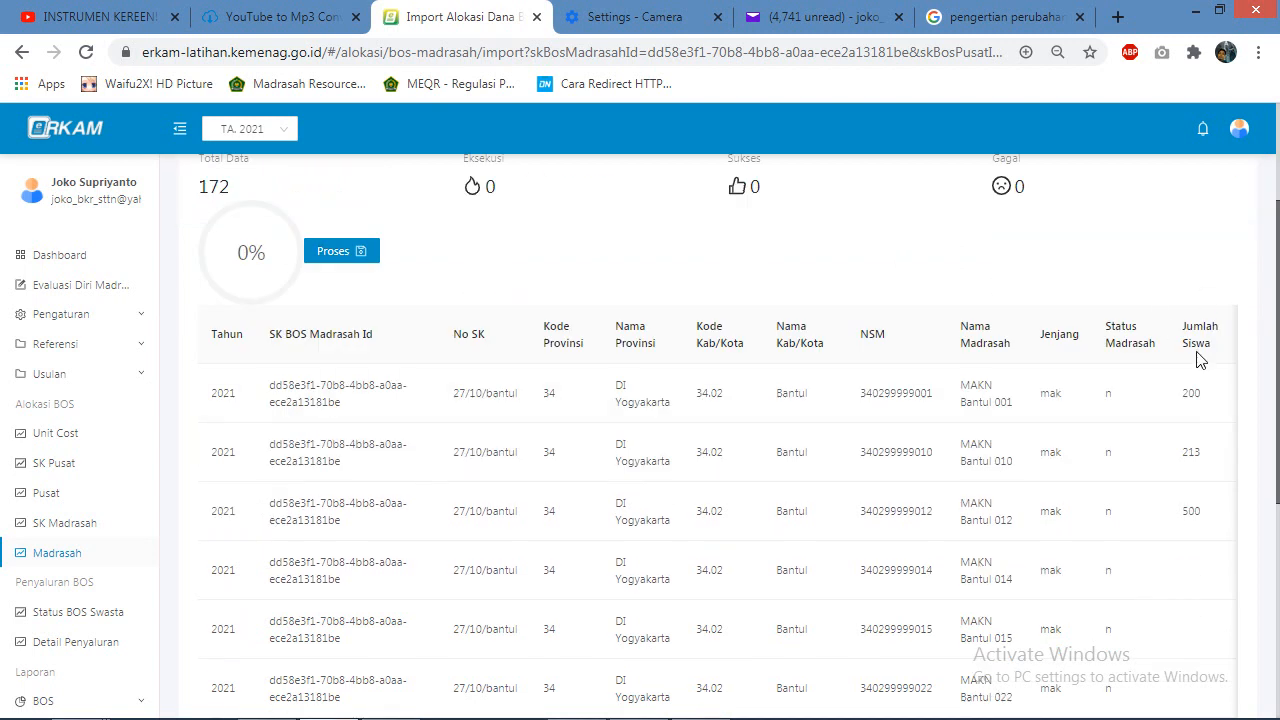
scroll(1196, 320, down, 2)
scroll(1234, 500, down, 2)
scroll(1202, 521, up, 1)
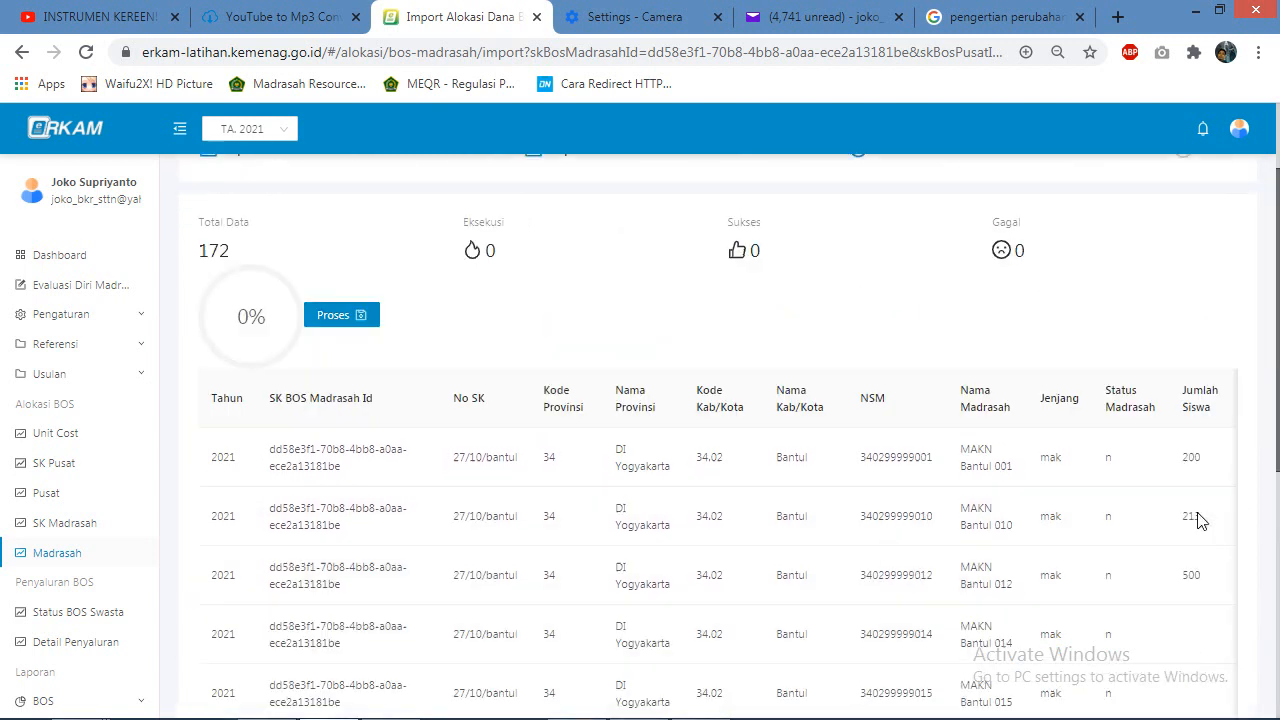
scroll(1202, 521, up, 5)
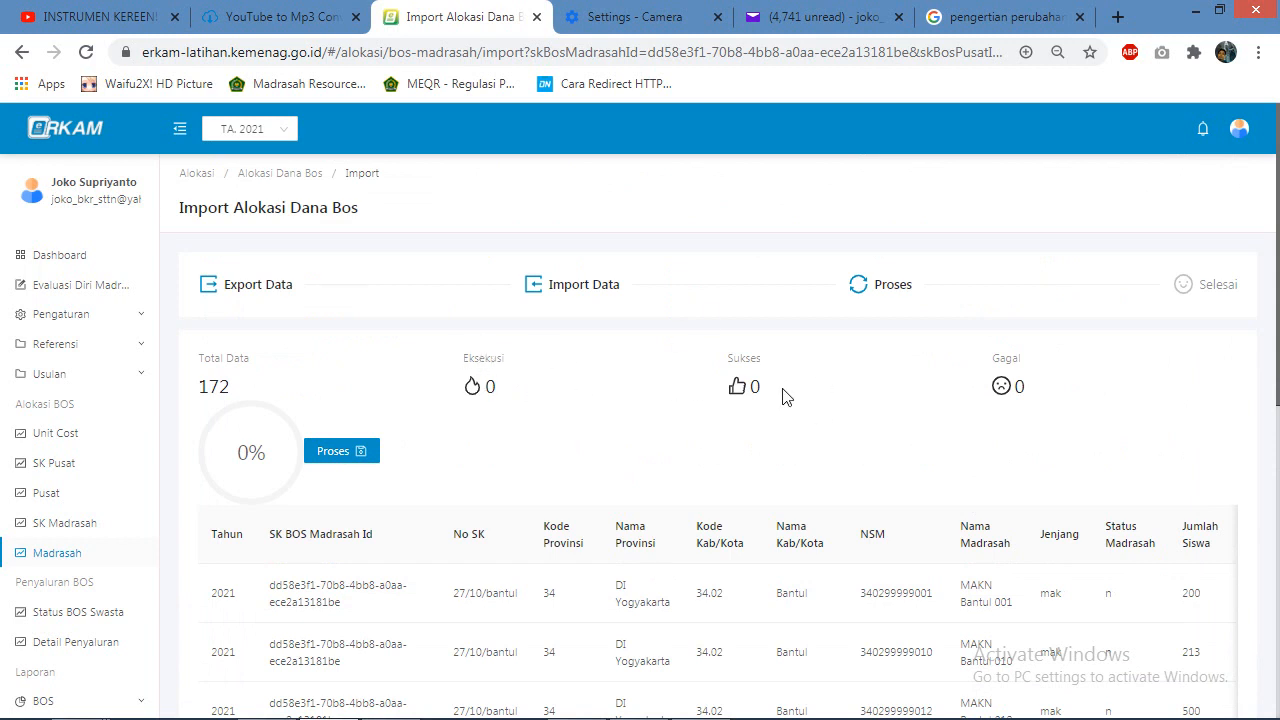
scroll(1045, 460, down, 6)
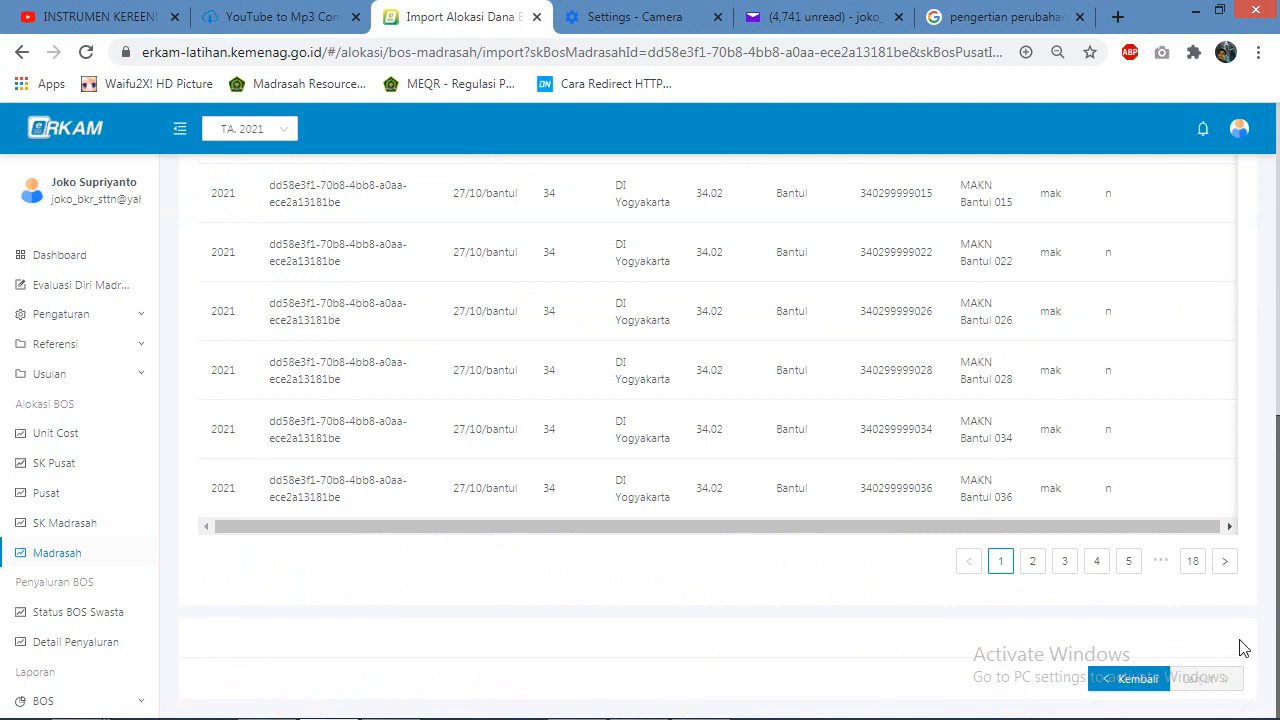
scroll(1240, 640, up, 8)
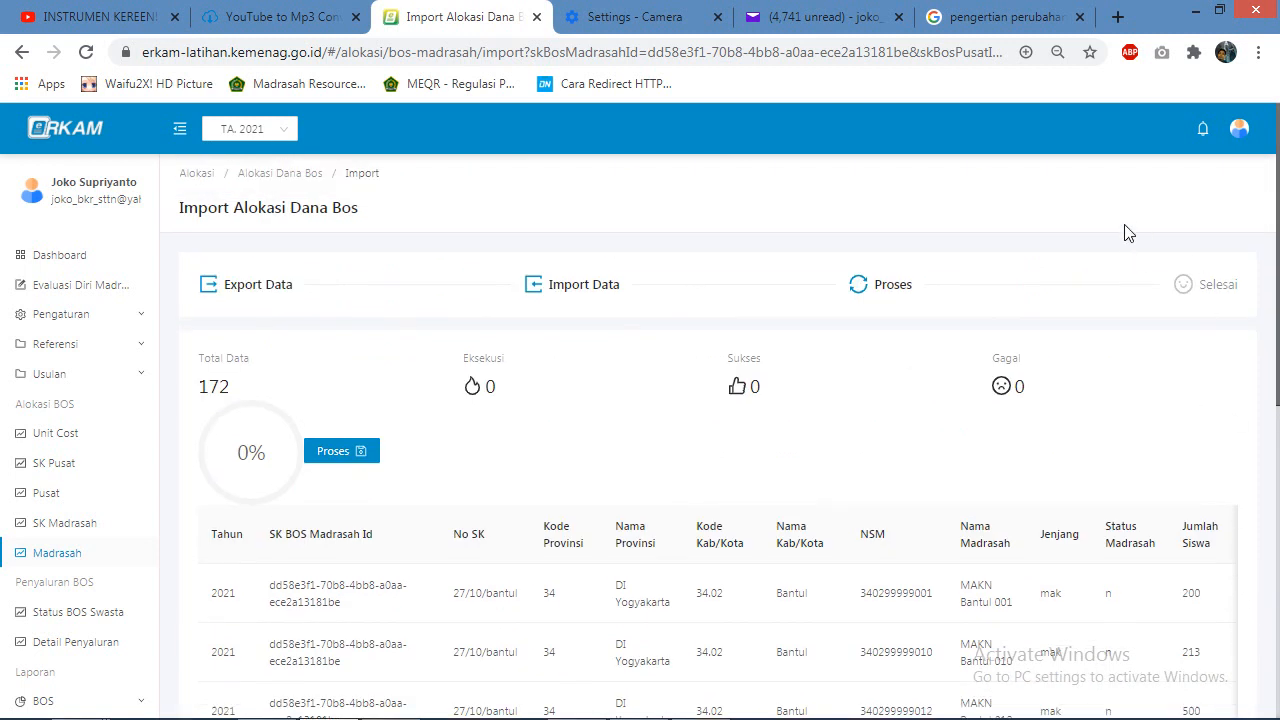
Step: Open the Madrasah allocation list, filter it by SK BOS Pusat 535555 and SK BOS Madrasah 27/10/bantul, and view the resulting table
click(52, 556)
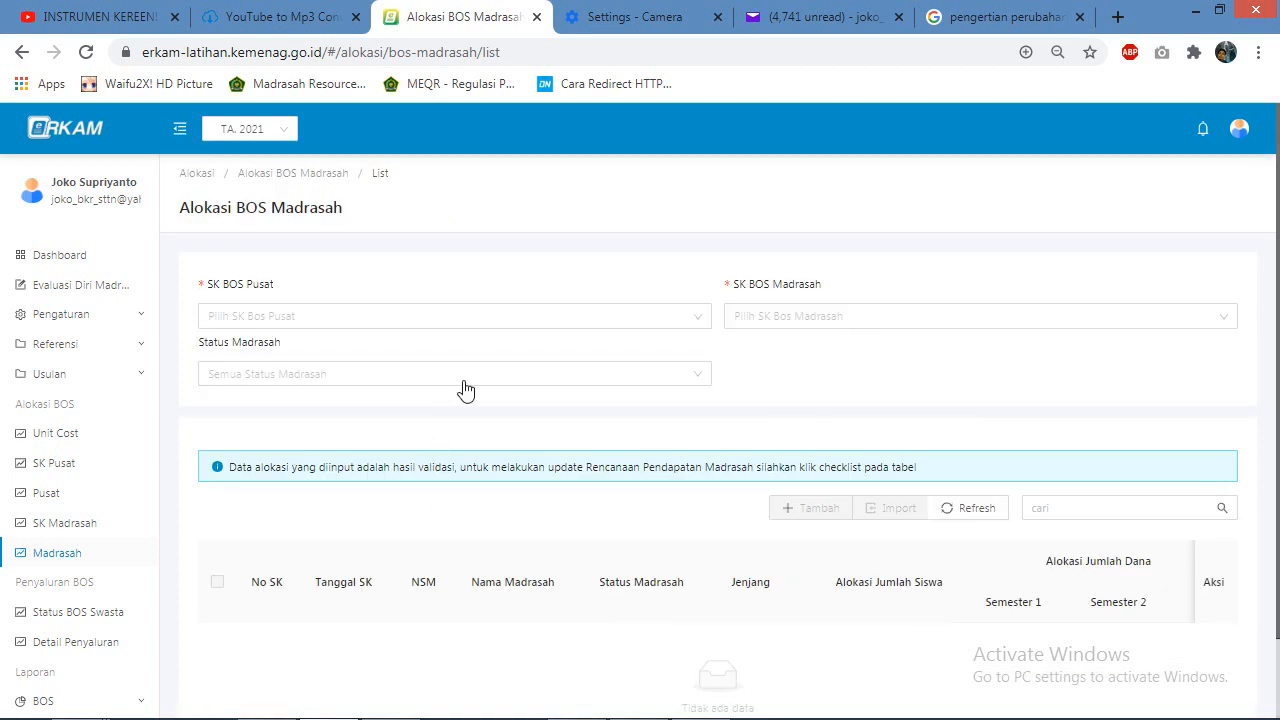
click(480, 316)
click(472, 345)
click(885, 319)
click(831, 346)
scroll(687, 563, down, 2)
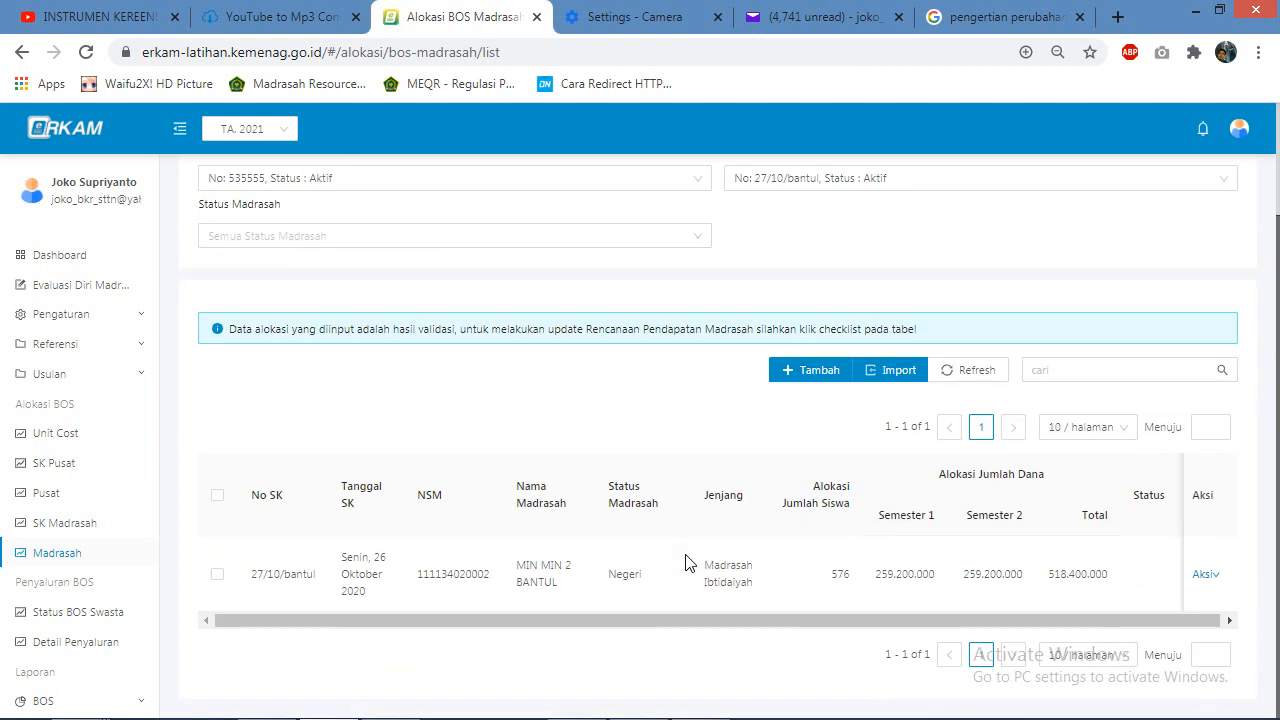
drag(648, 617, 800, 619)
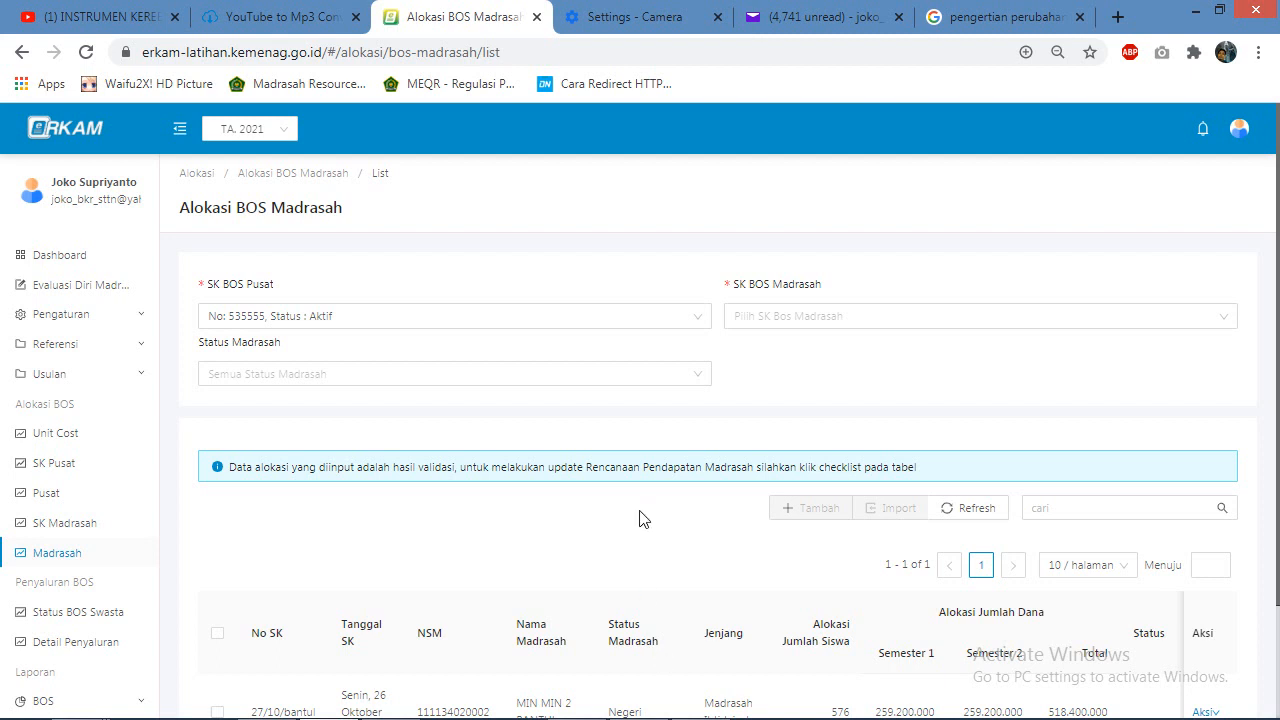
Step: Select all listed allocations and run Update Rencana Pendapatan Madrasah on the MIN 2 Bantul row
scroll(645, 520, down, 1)
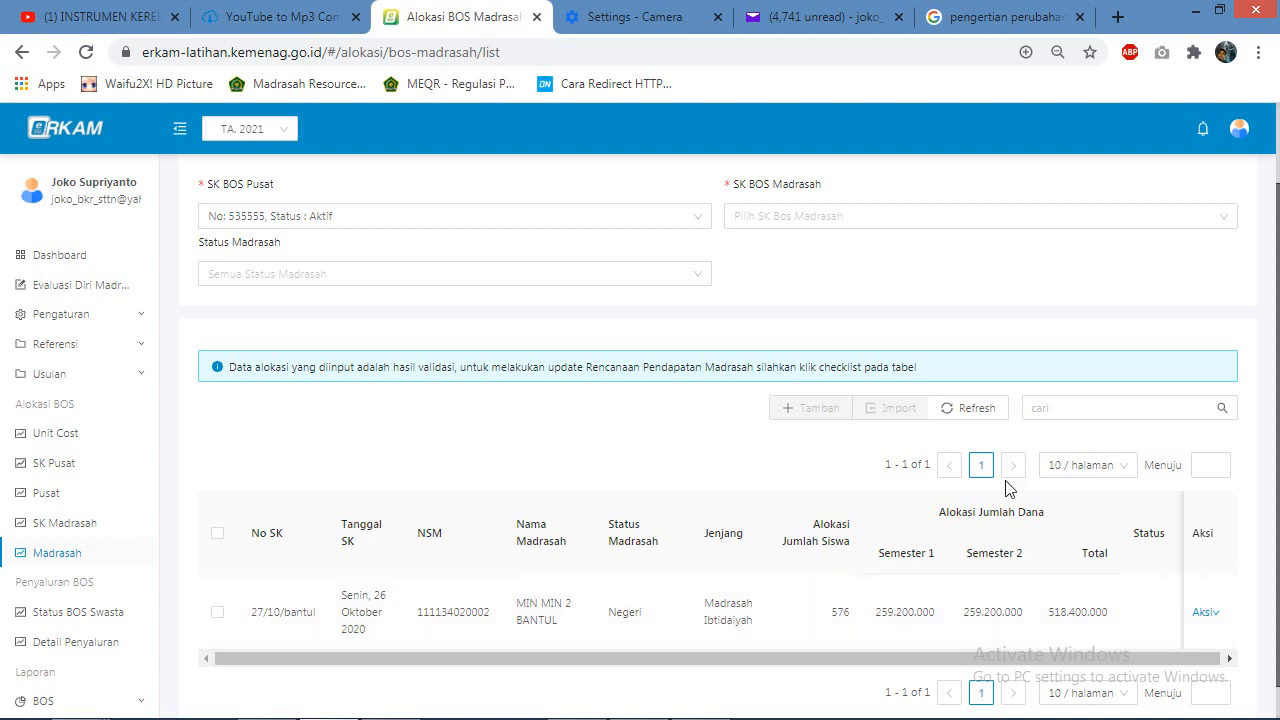
click(217, 533)
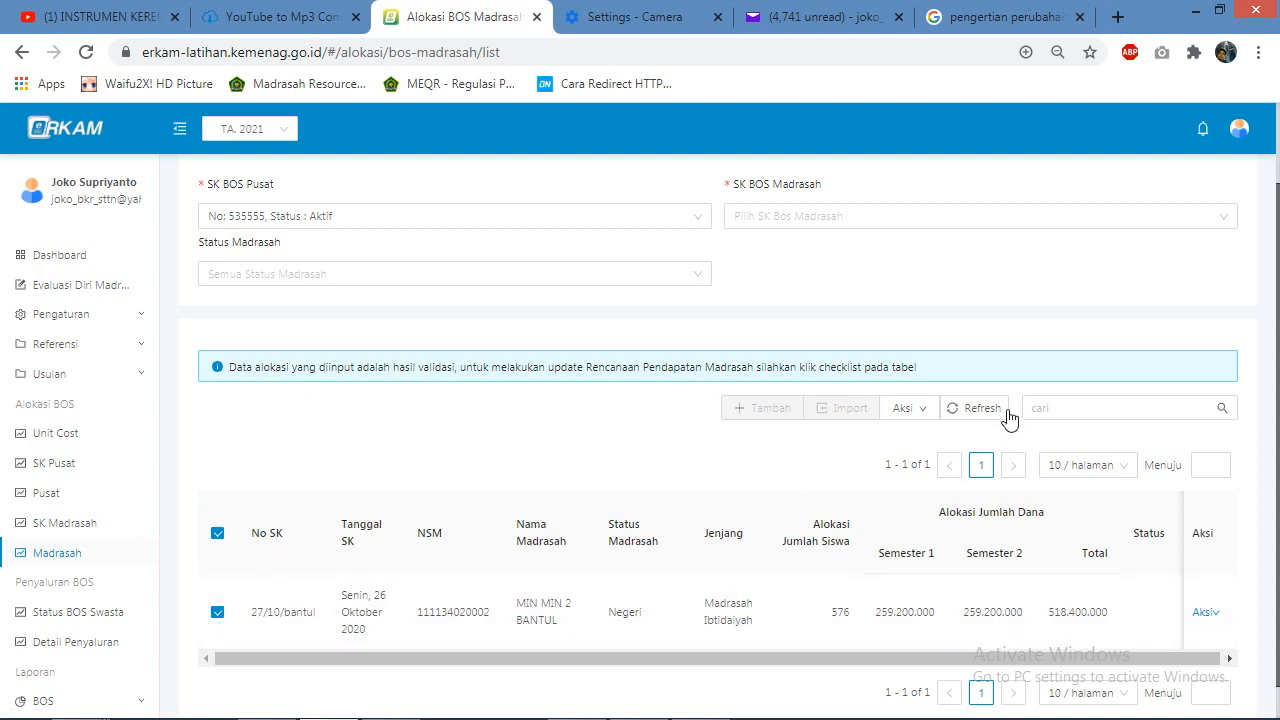
click(915, 410)
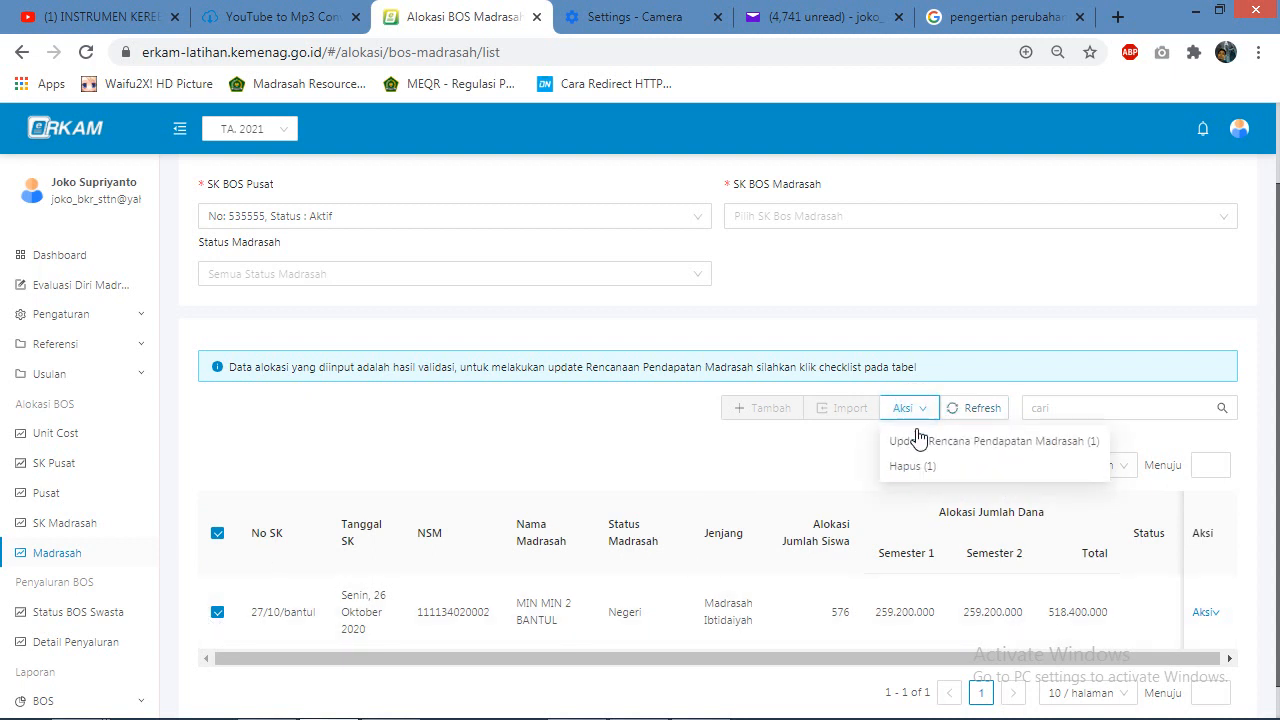
click(921, 445)
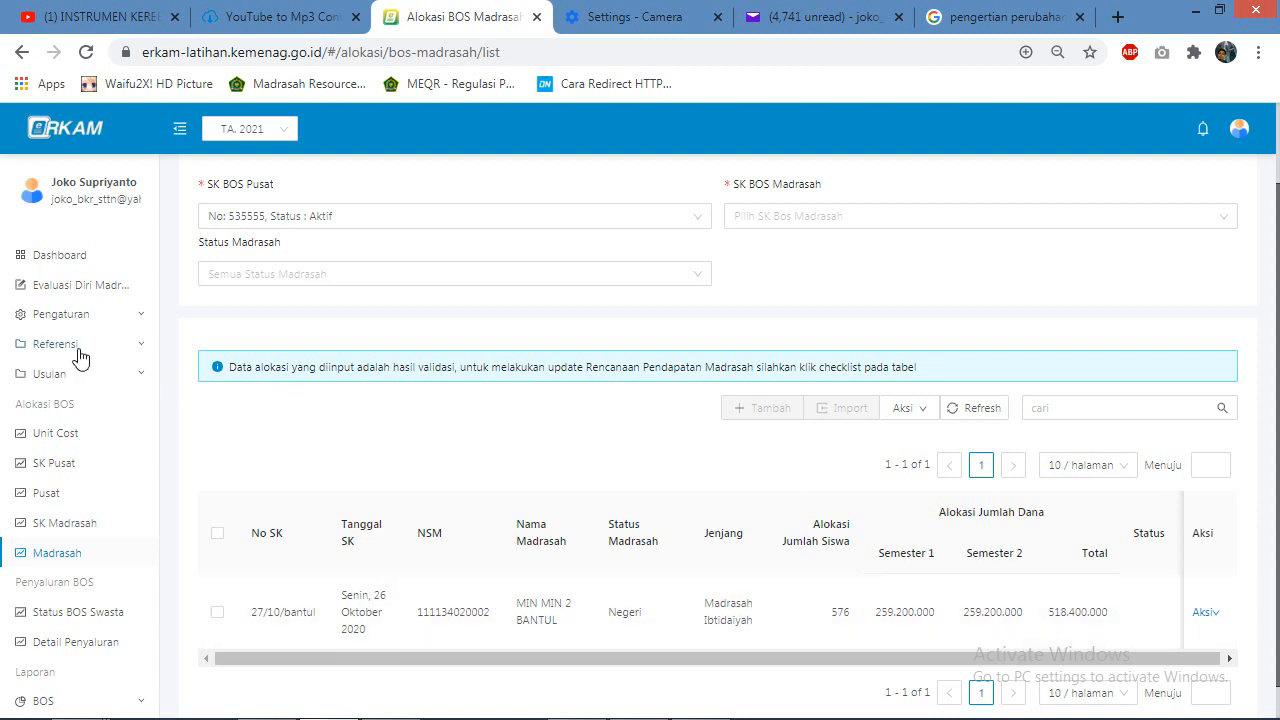
Step: Review the Tanggal Input schedule, then check the status of the decrees in the SK Madrasah and SK Pusat lists
click(90, 316)
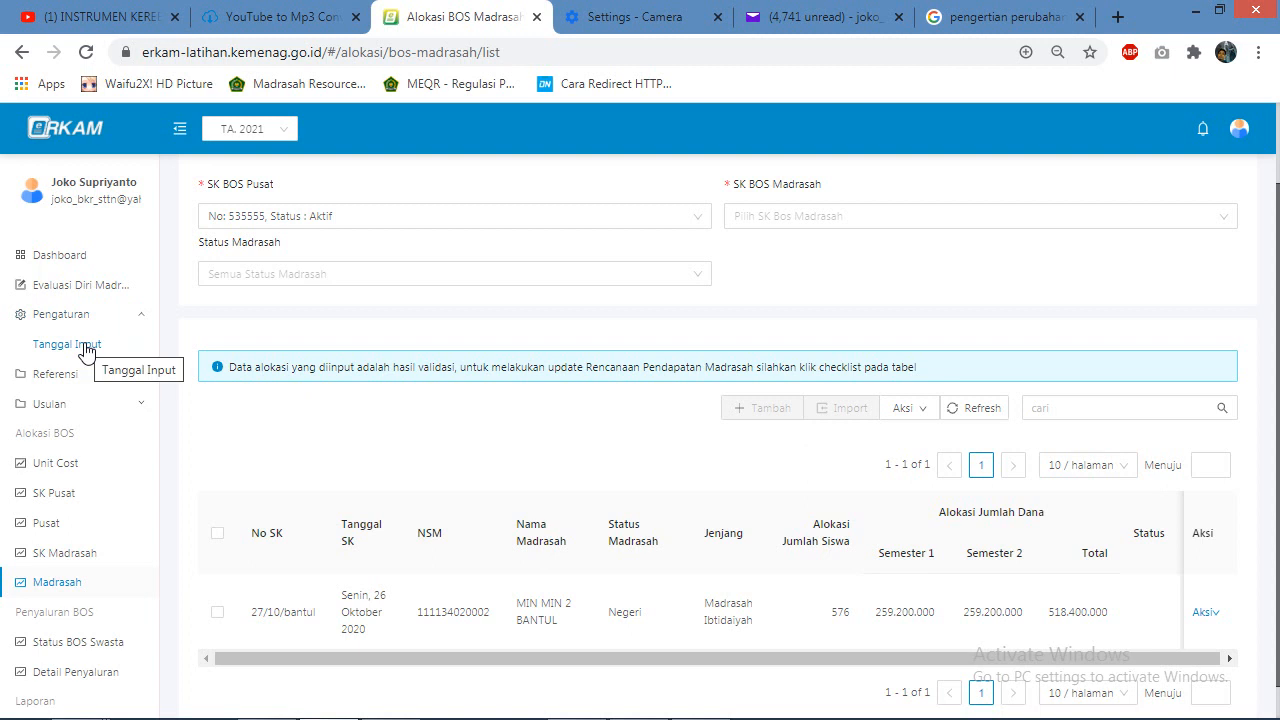
click(88, 350)
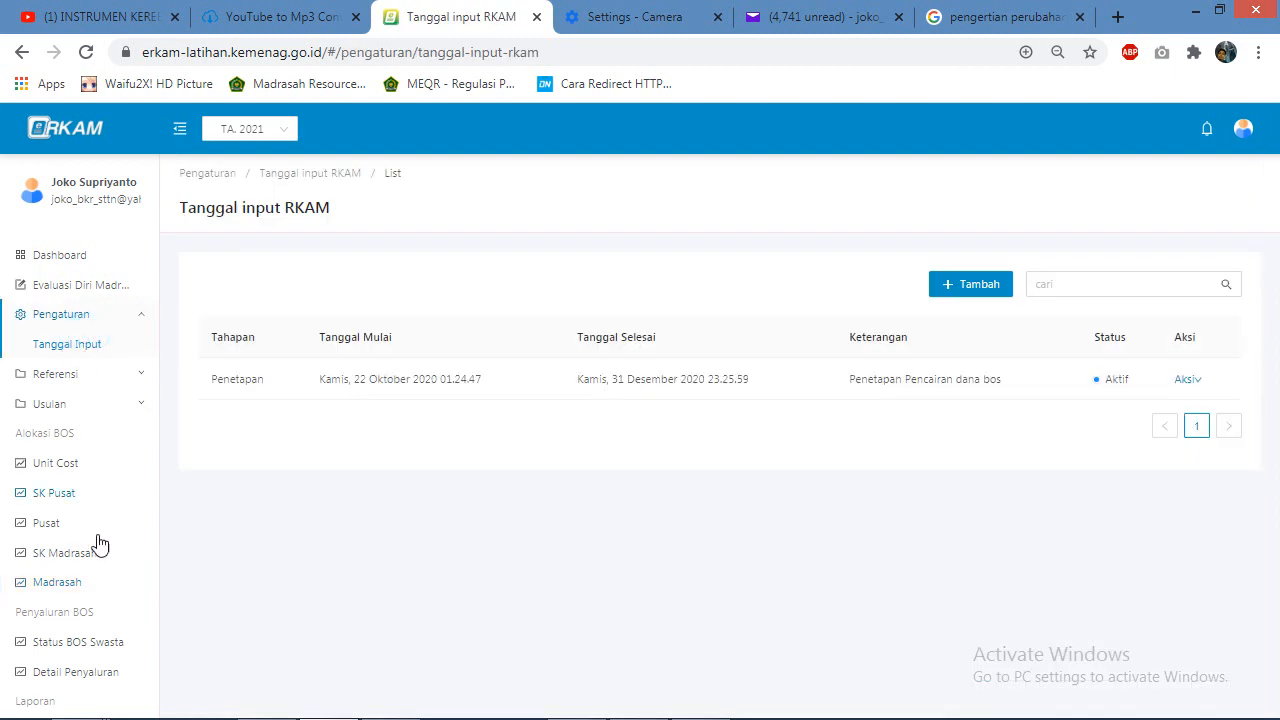
click(70, 555)
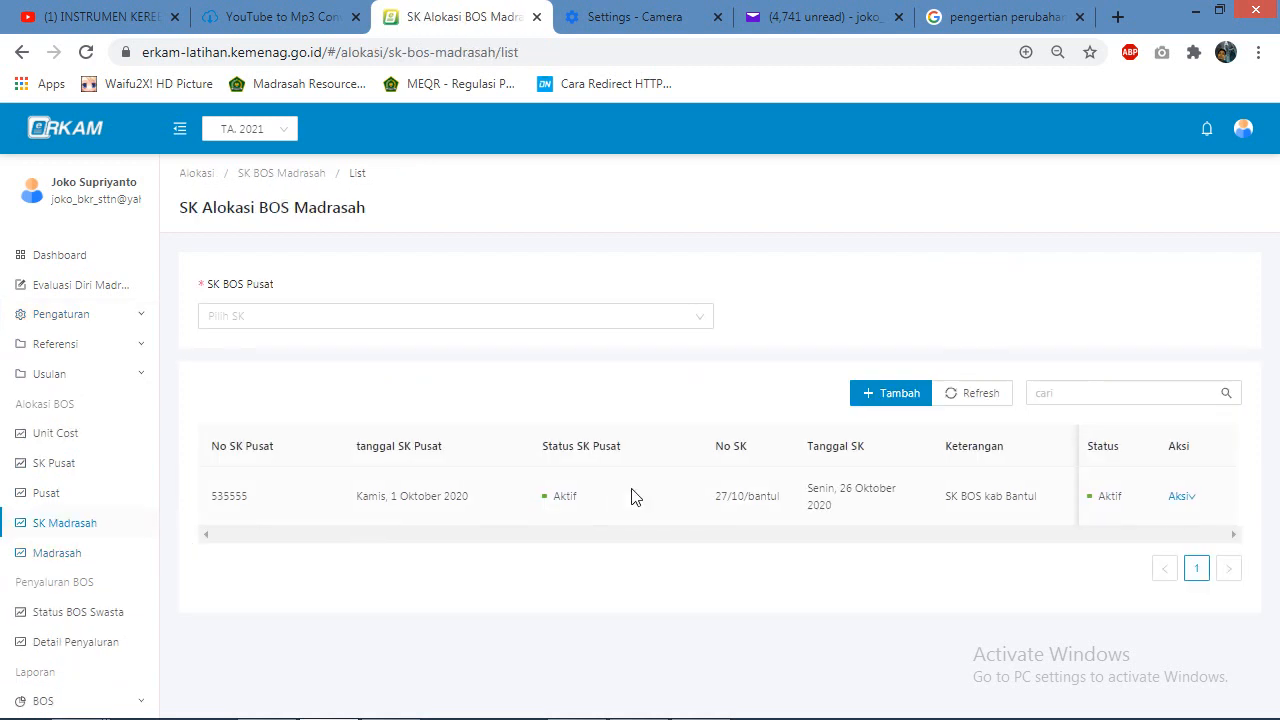
click(55, 462)
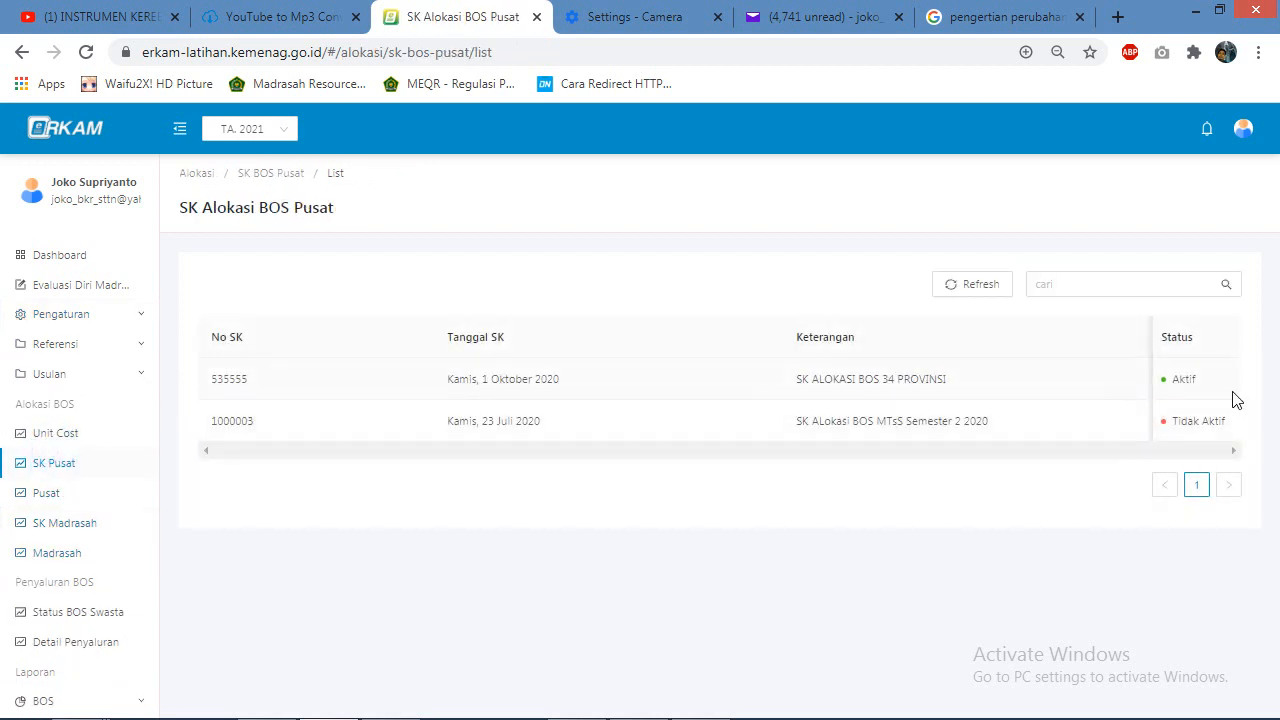
click(74, 531)
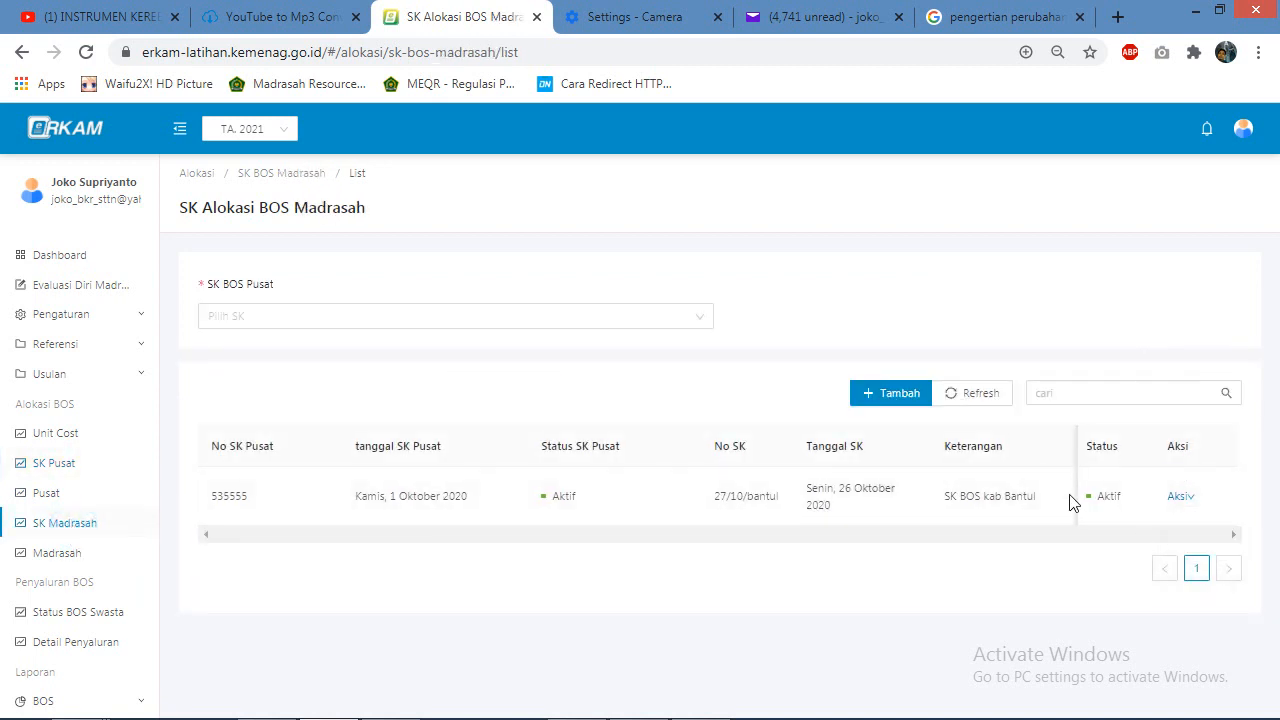
Step: Return to the Madrasah allocations and choose SK BOS Pusat 535555 and SK BOS Madrasah 27/10/bantul again as filters
click(46, 563)
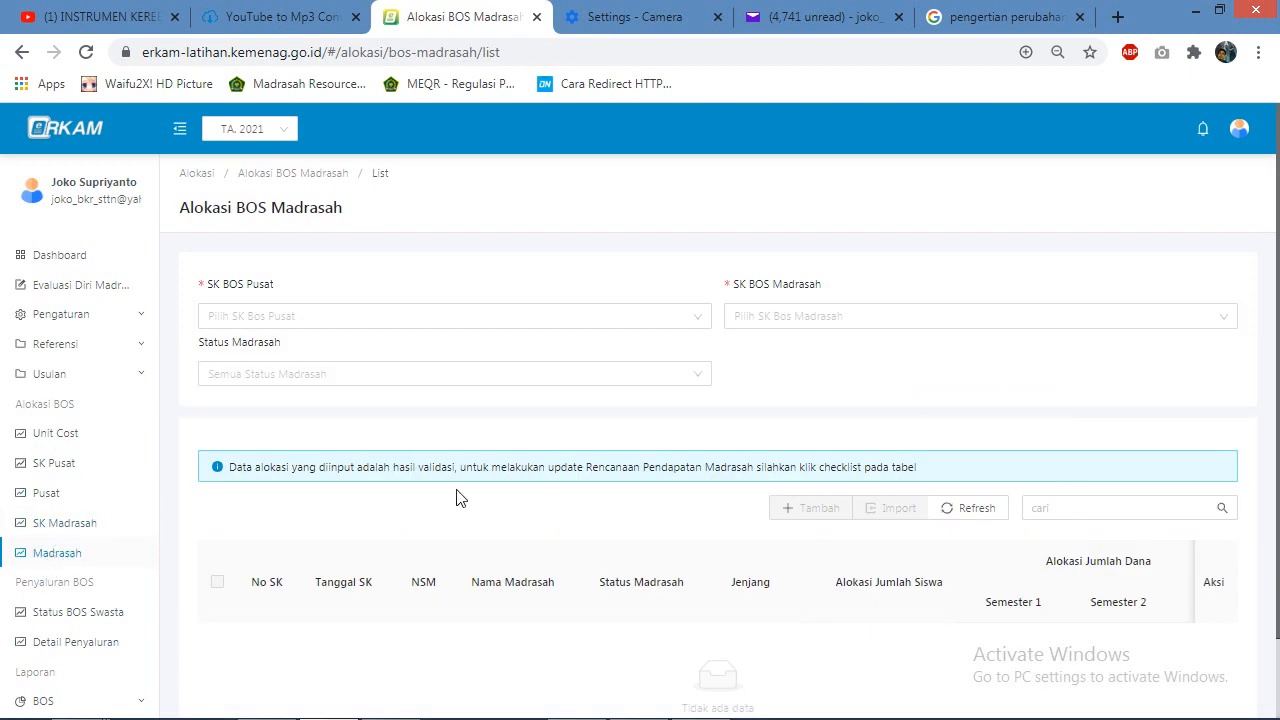
scroll(545, 480, down, 1)
click(554, 226)
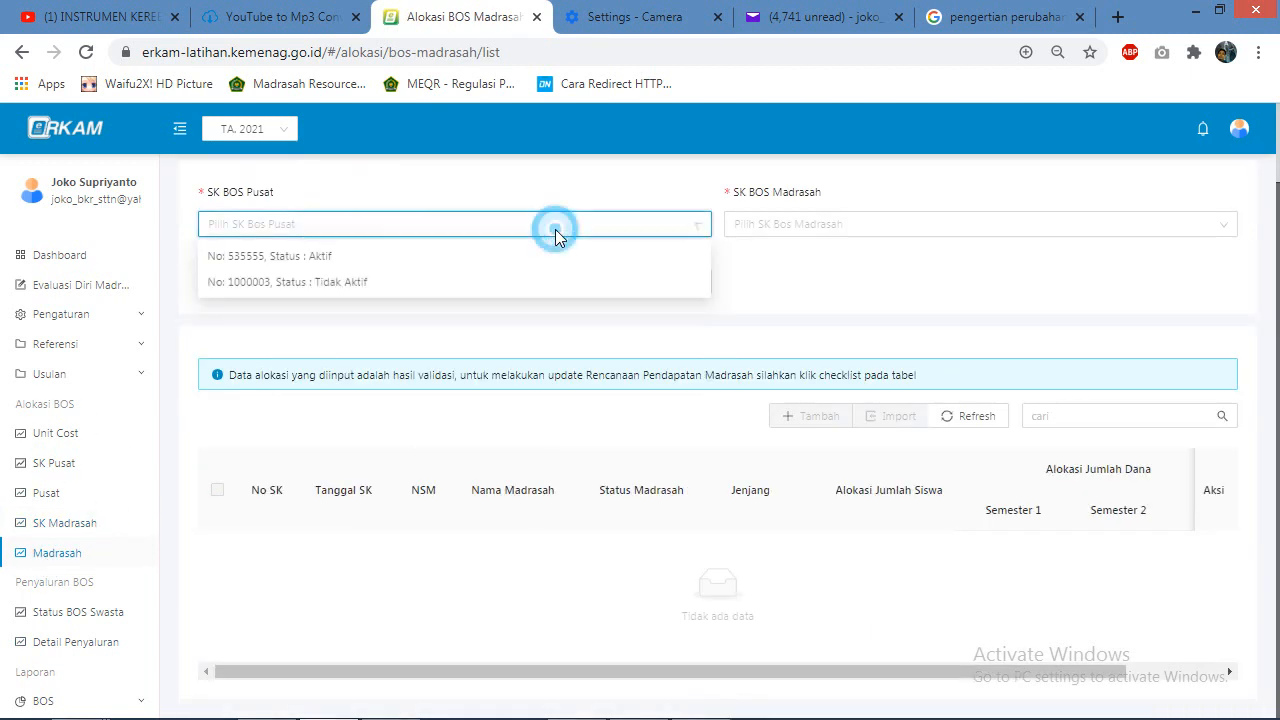
click(371, 256)
click(834, 312)
click(815, 357)
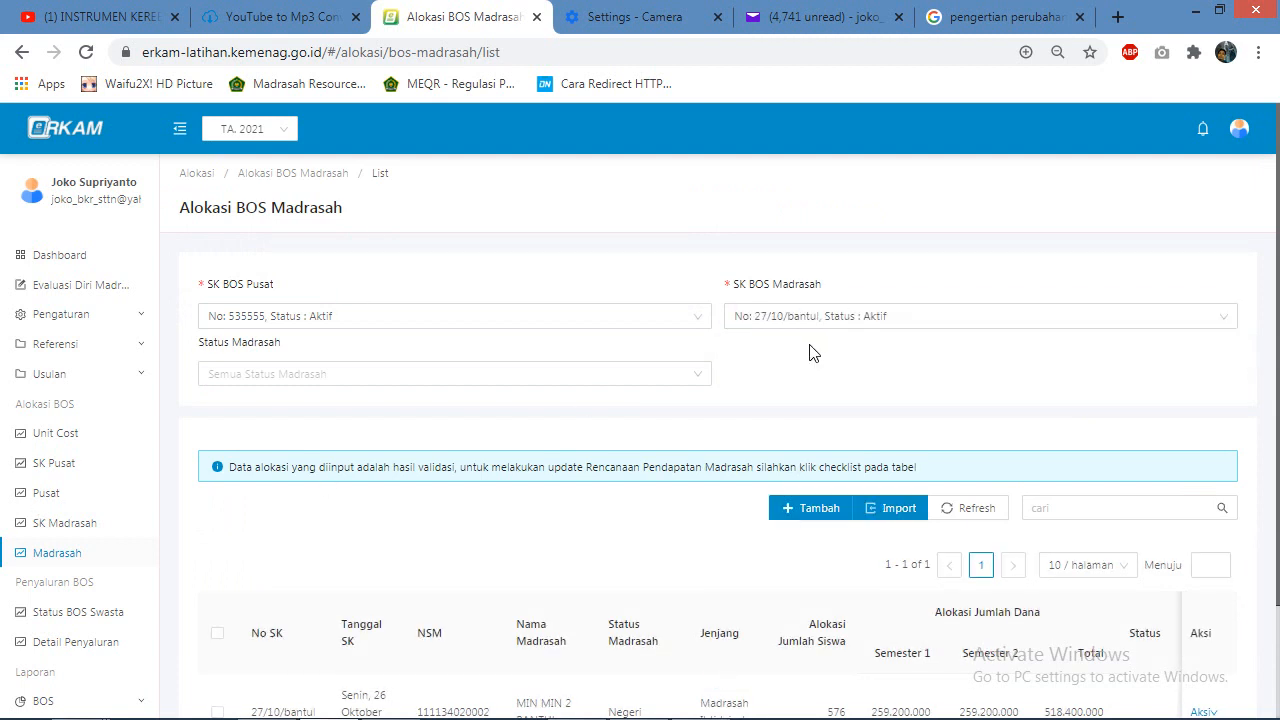
Step: Select the MIN 2 Bantul allocation and view the bulk actions available for it
scroll(657, 453, down, 2)
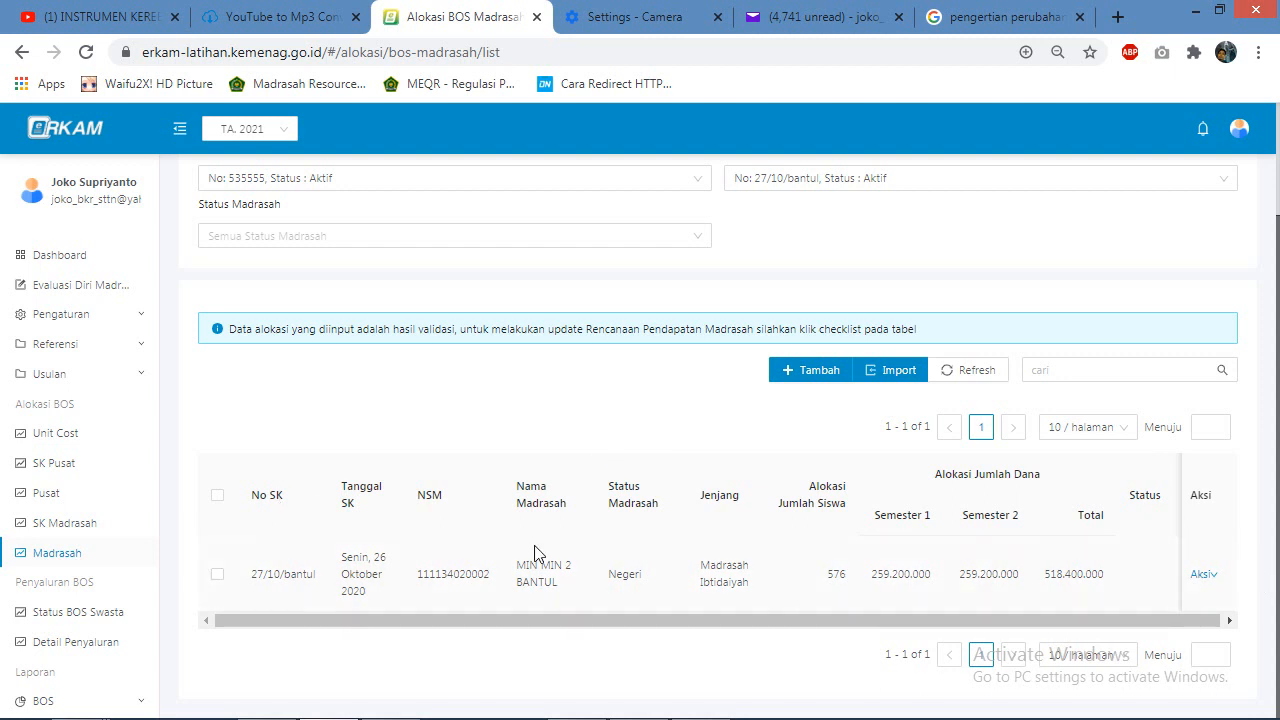
click(217, 494)
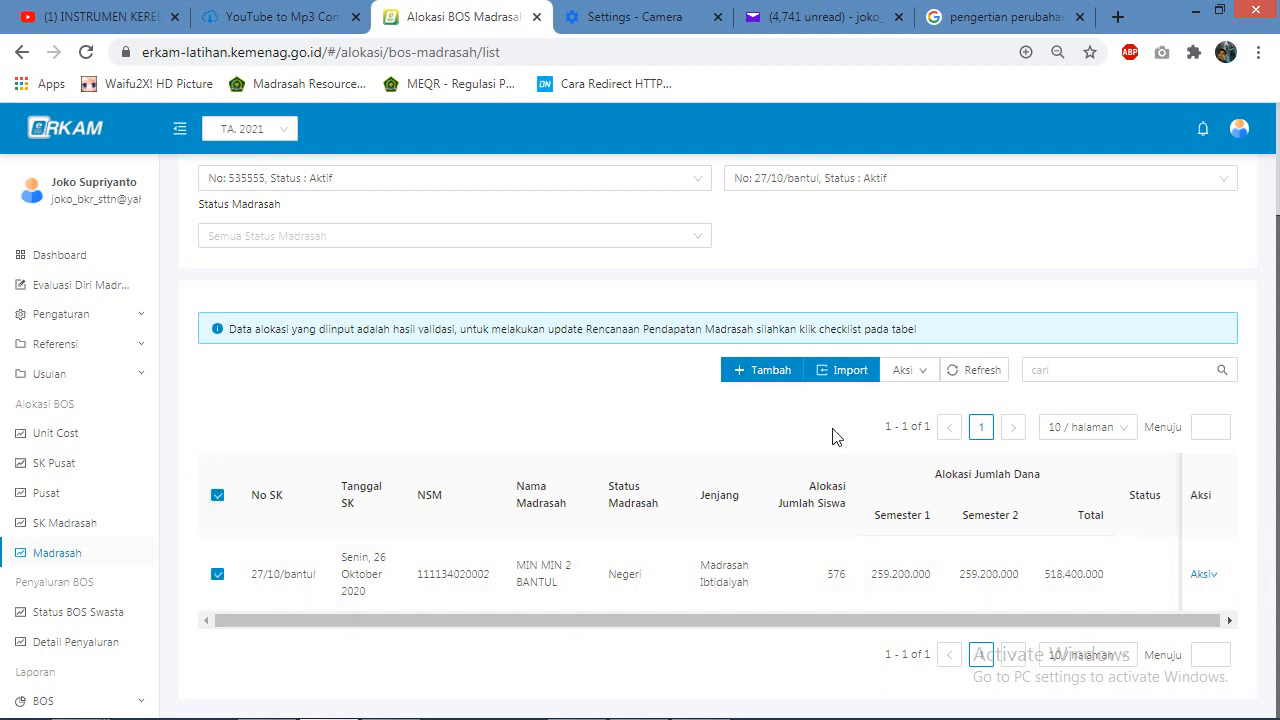
click(905, 370)
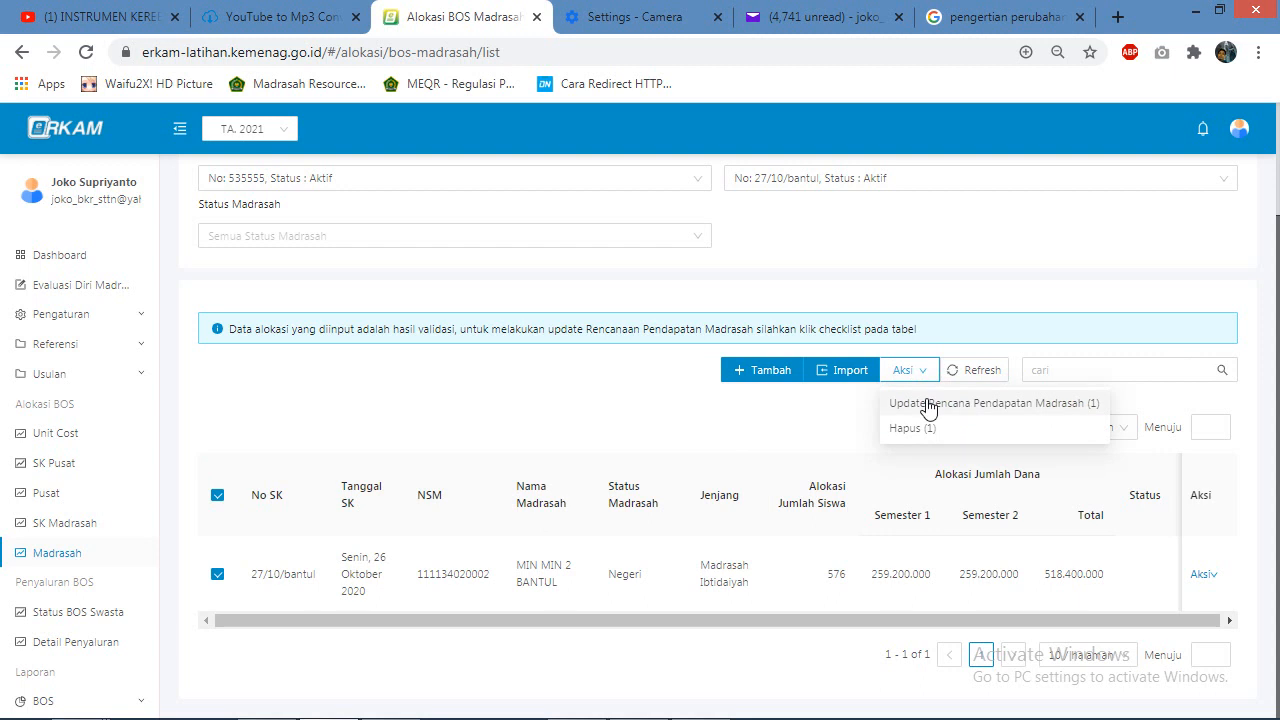
click(389, 432)
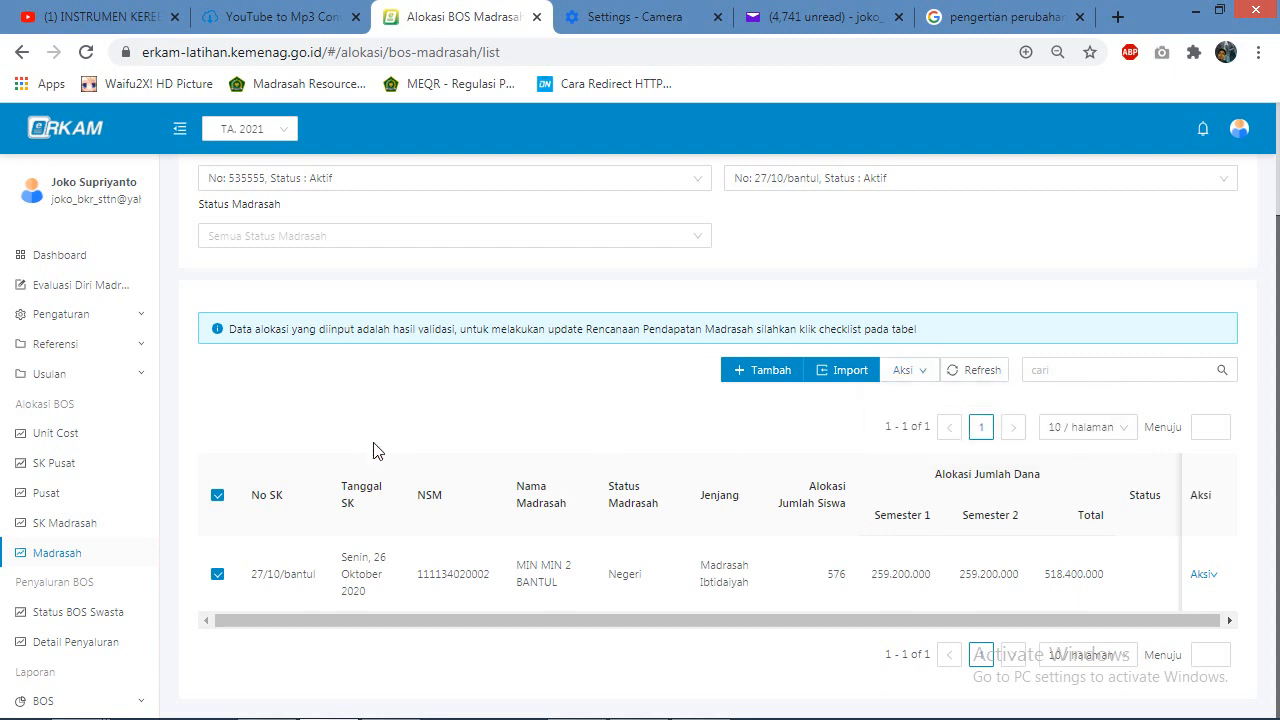